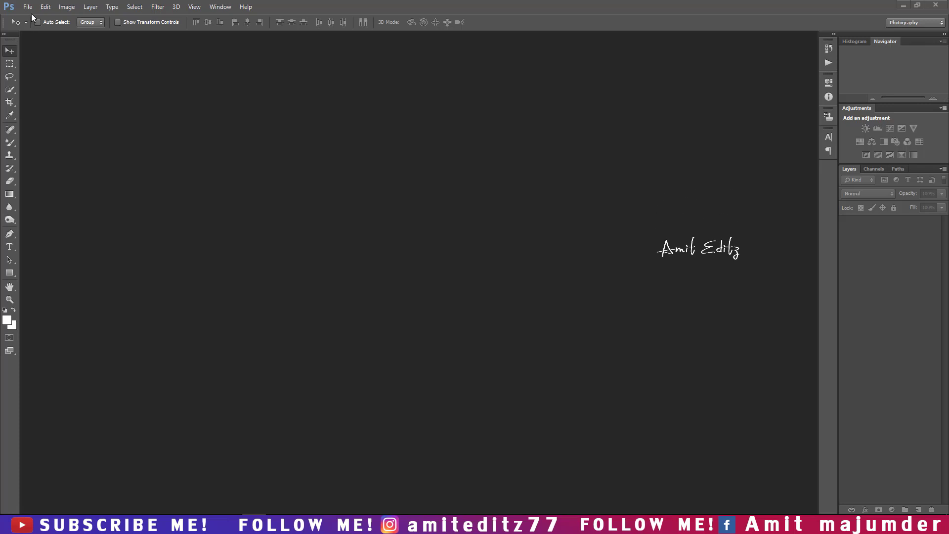
Open the DSC_0260 wheat-field photo and dock its window in the workspace
{"action": "left_click", "coordinate": [28, 6]}
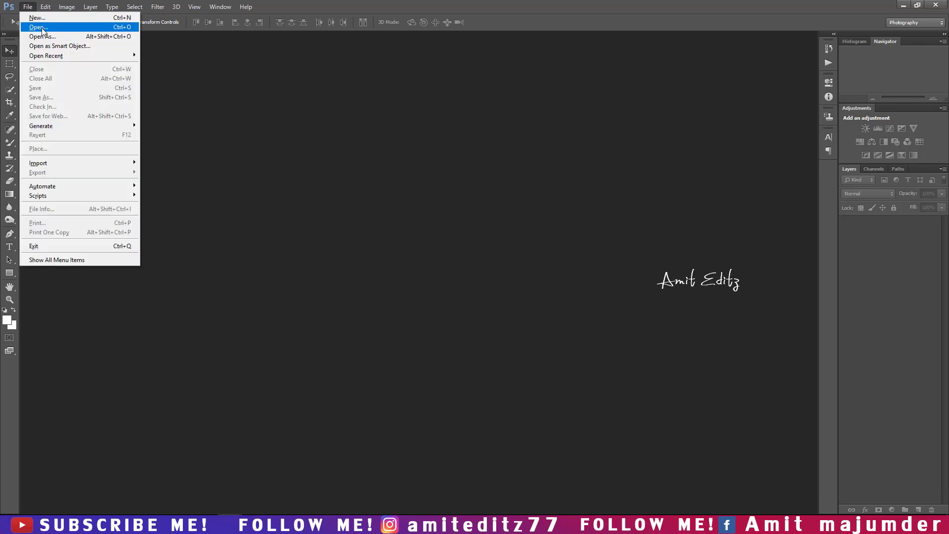
{"action": "left_click", "coordinate": [22, 25]}
{"action": "double_click", "coordinate": [219, 84]}
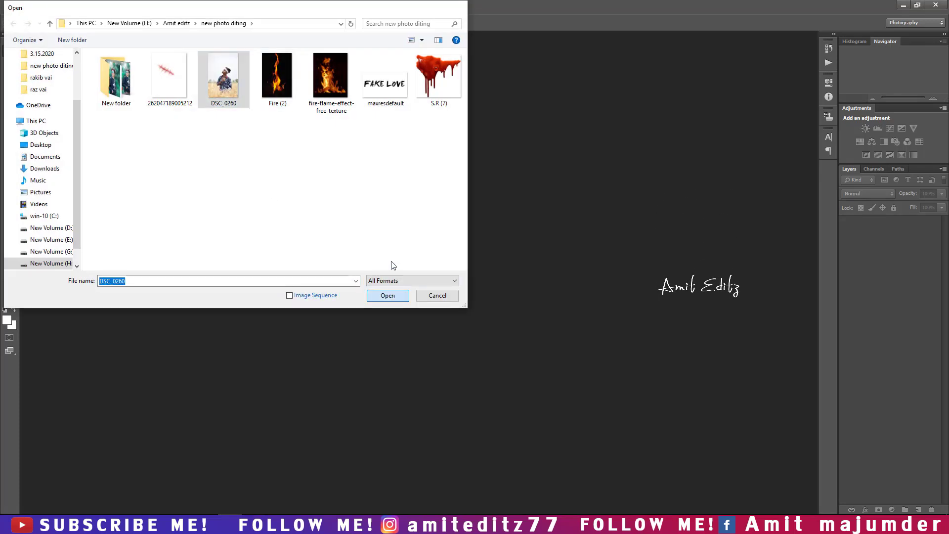
{"action": "left_click_drag", "start_coordinate": [212, 37], "coordinate": [262, 37]}
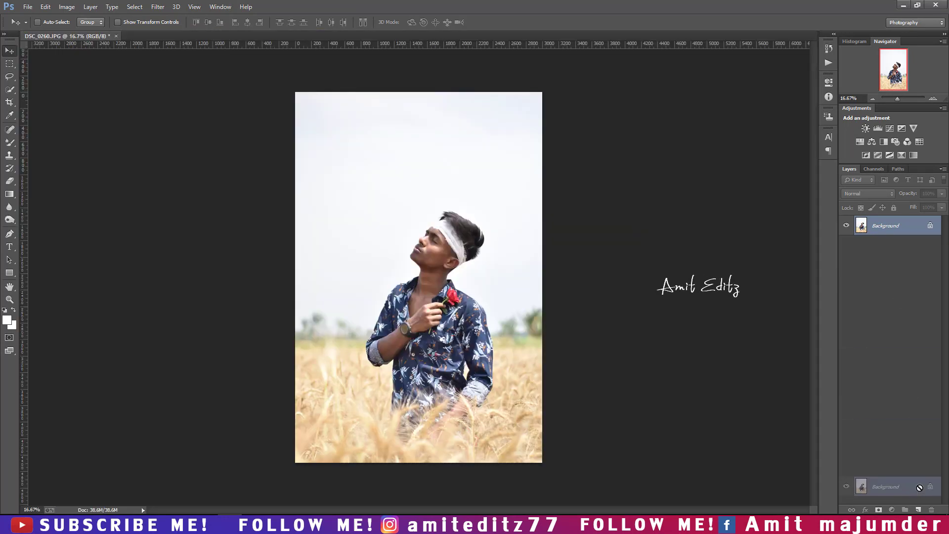
Duplicate the Background layer and apply Imagenomic Noiseware Professional noise reduction to the copy
{"action": "left_click_drag", "start_coordinate": [895, 268], "coordinate": [918, 509]}
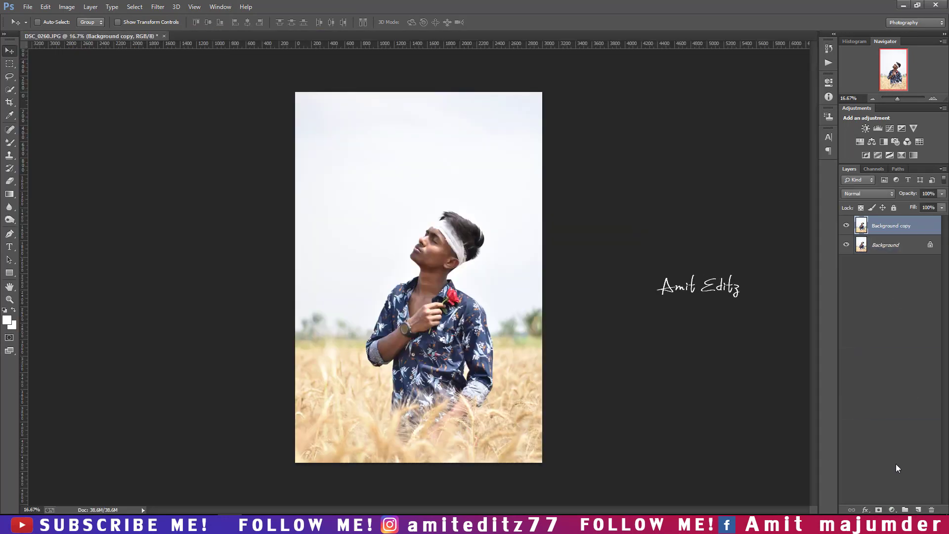
{"action": "left_click", "coordinate": [158, 7]}
{"action": "left_click", "coordinate": [327, 251]}
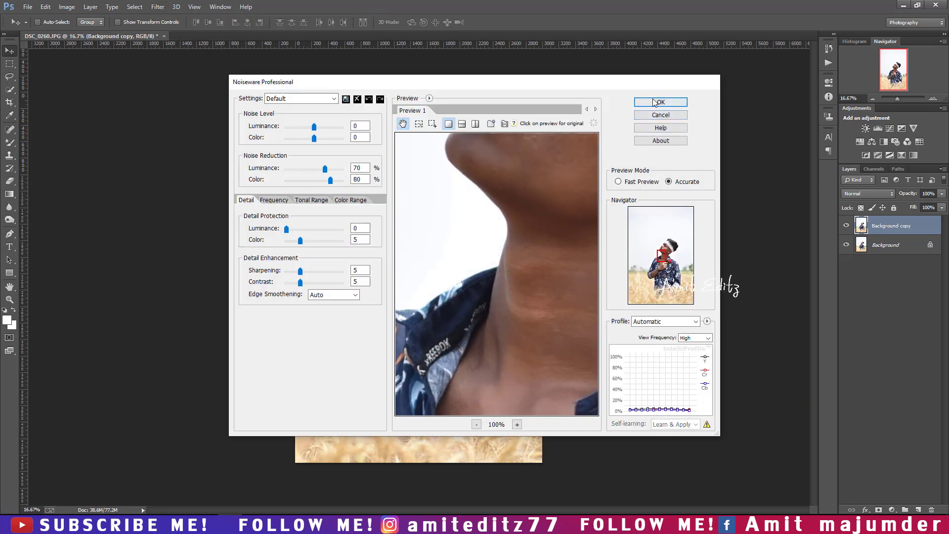
{"action": "left_click", "coordinate": [660, 102]}
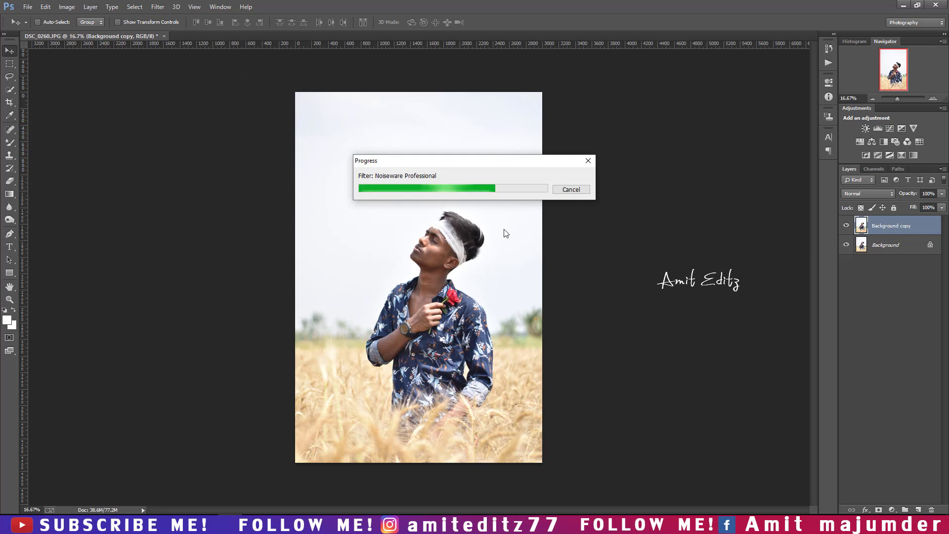
{"action": "scroll", "coordinate": [503, 227], "scroll_direction": "up", "scroll_amount": 3}
Push the top of the hair with Liquify's Forward Warp brush at about size 500, and apply it
{"action": "left_click", "coordinate": [157, 6]}
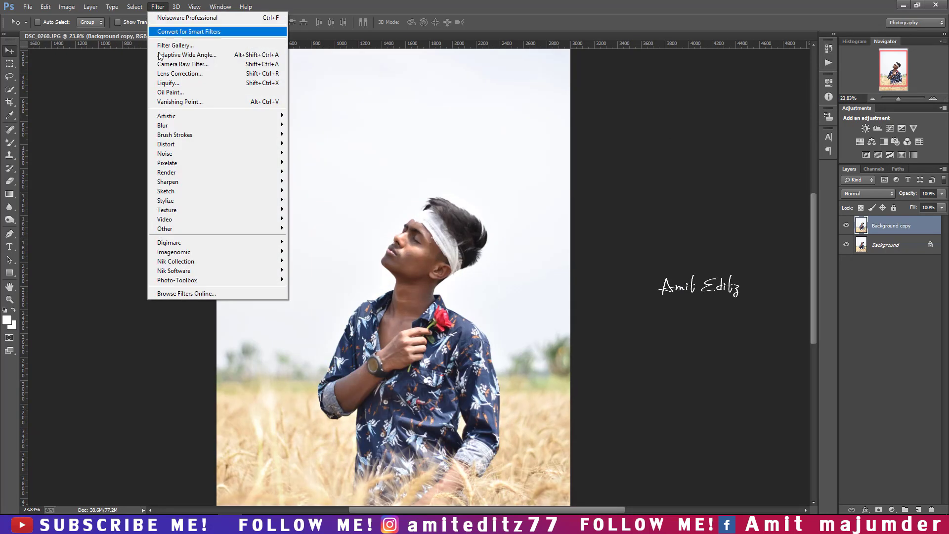
{"action": "left_click", "coordinate": [172, 84]}
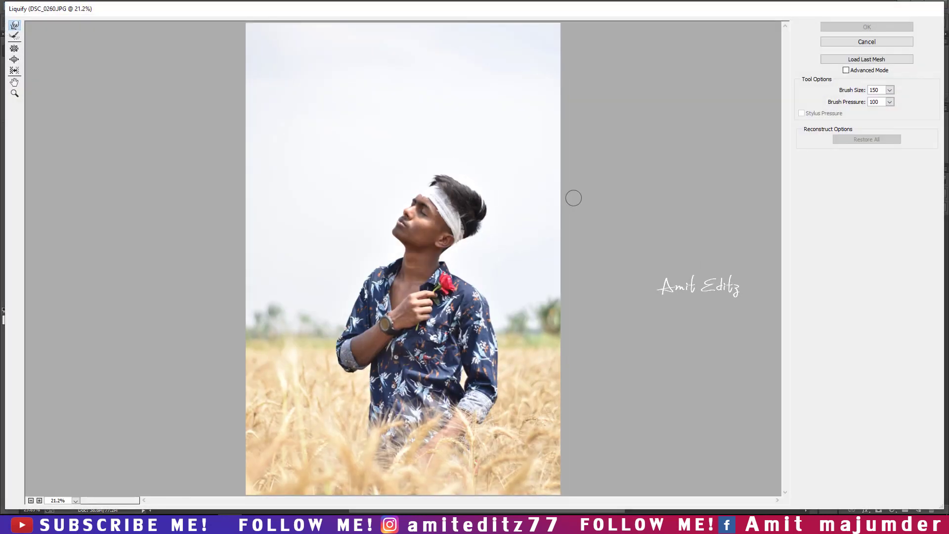
{"action": "key", "text": "bracketright"}
{"action": "key", "text": "bracketright"}
{"action": "key", "text": "bracketright"}
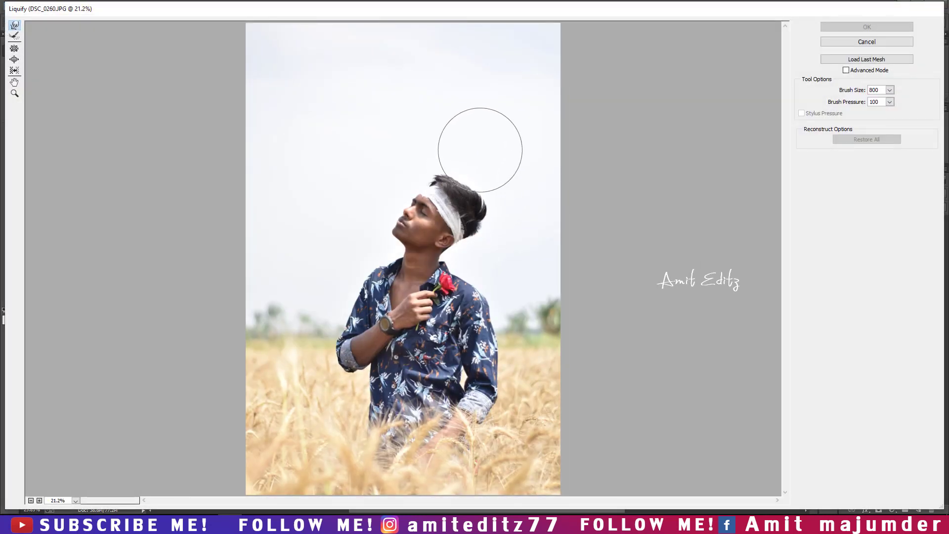
{"action": "key", "text": "bracketleft"}
{"action": "key", "text": "bracketleft"}
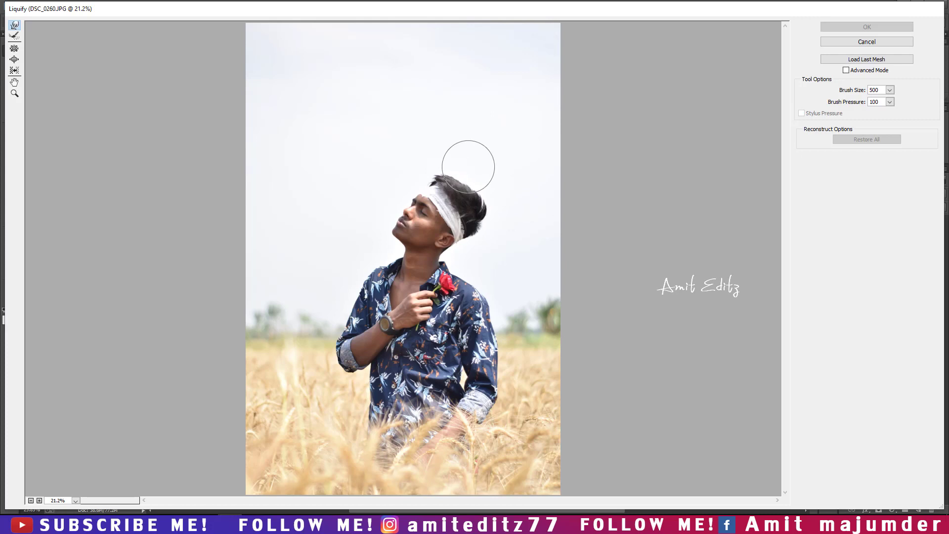
{"action": "left_click_drag", "start_coordinate": [468, 166], "coordinate": [469, 159]}
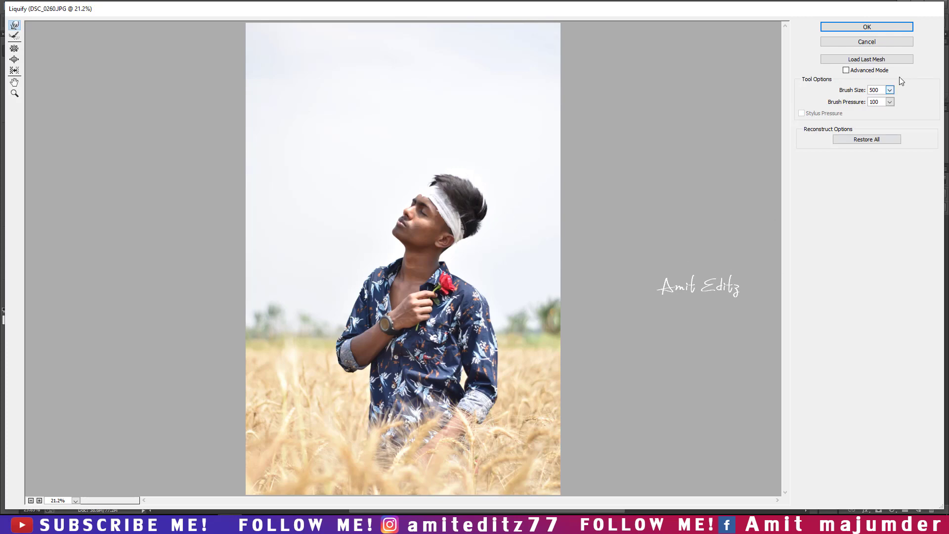
{"action": "key", "text": "Return"}
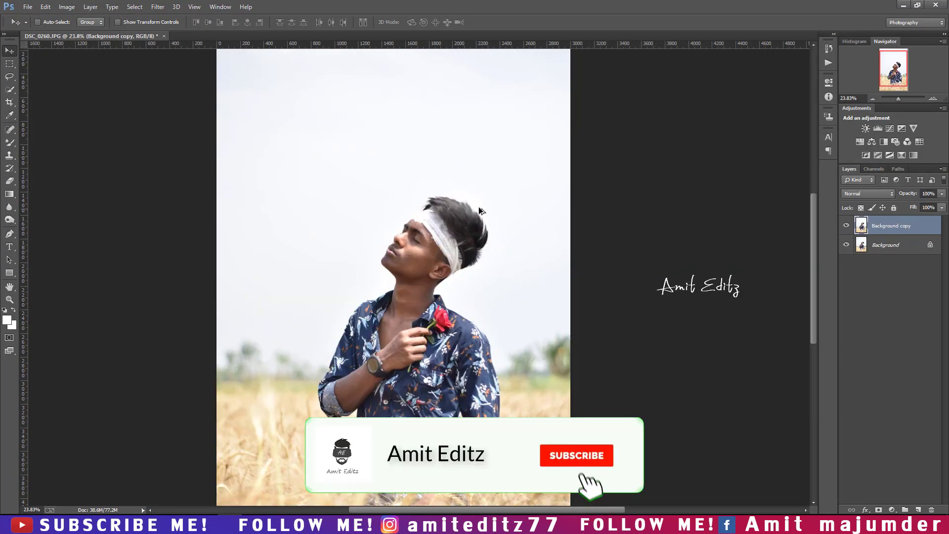
Spot-heal the forehead blemish, then duplicate the retouched layer as Background copy 2
{"action": "scroll", "coordinate": [477, 210], "scroll_direction": "down", "scroll_amount": 2}
{"action": "scroll", "coordinate": [432, 216], "scroll_direction": "up", "scroll_amount": 3}
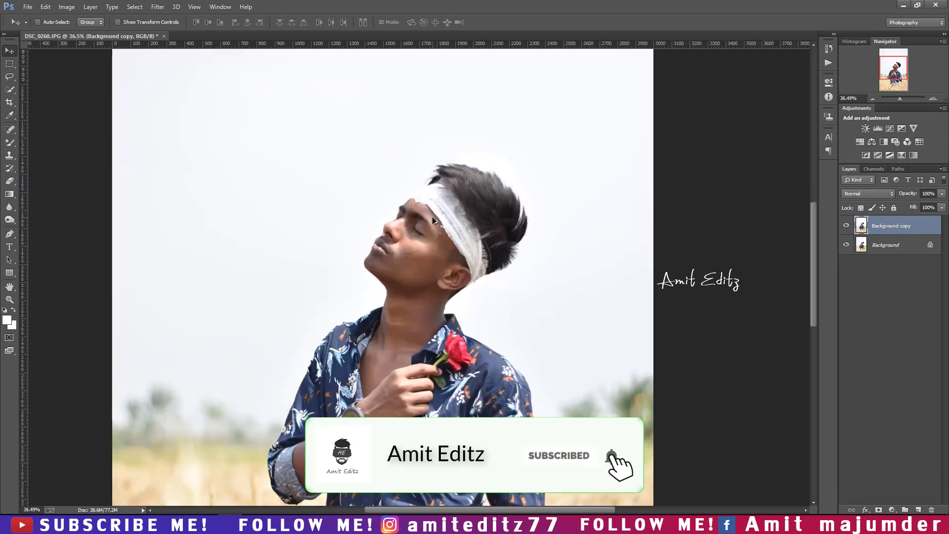
{"action": "scroll", "coordinate": [423, 244], "scroll_direction": "up", "scroll_amount": 3}
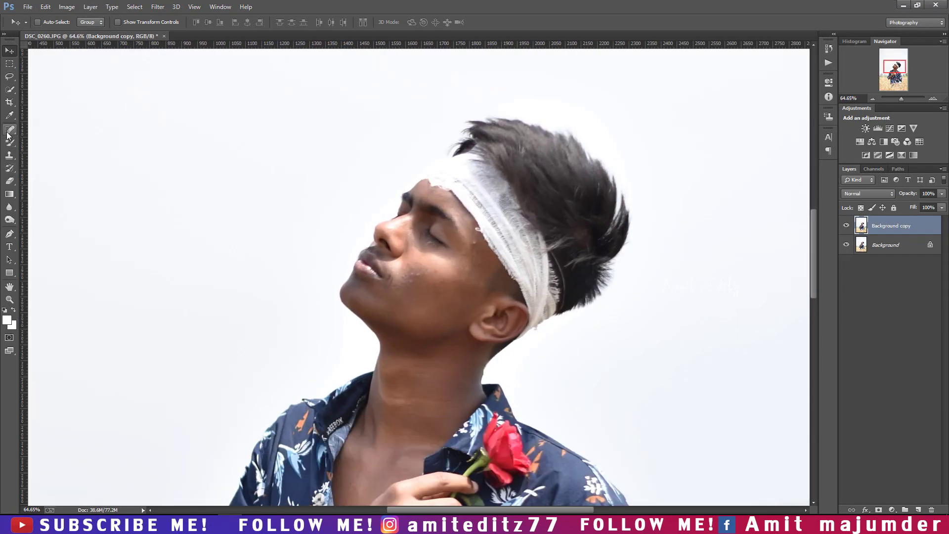
{"action": "left_click", "coordinate": [9, 130]}
{"action": "left_click", "coordinate": [477, 245]}
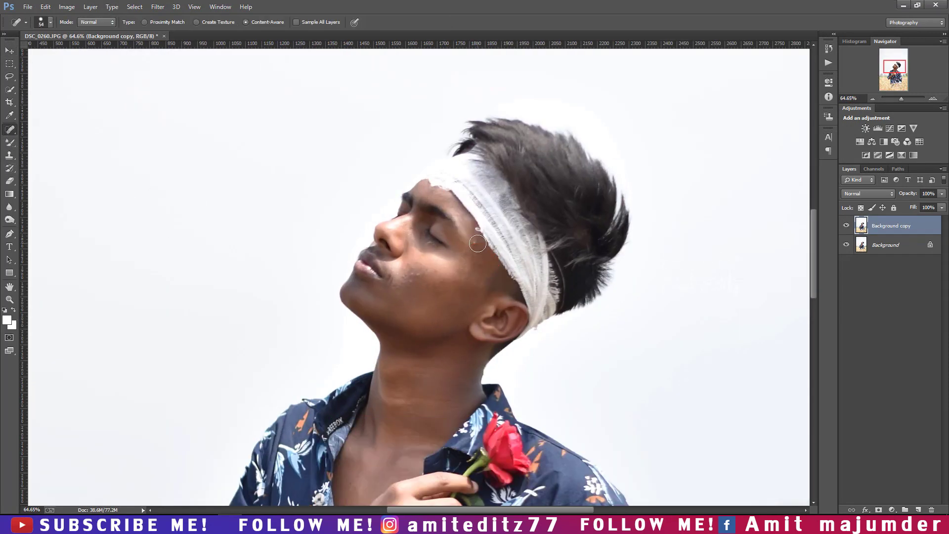
{"action": "right_click", "coordinate": [474, 247], "text": "alt"}
{"action": "left_click_drag", "start_coordinate": [888, 236], "coordinate": [918, 510]}
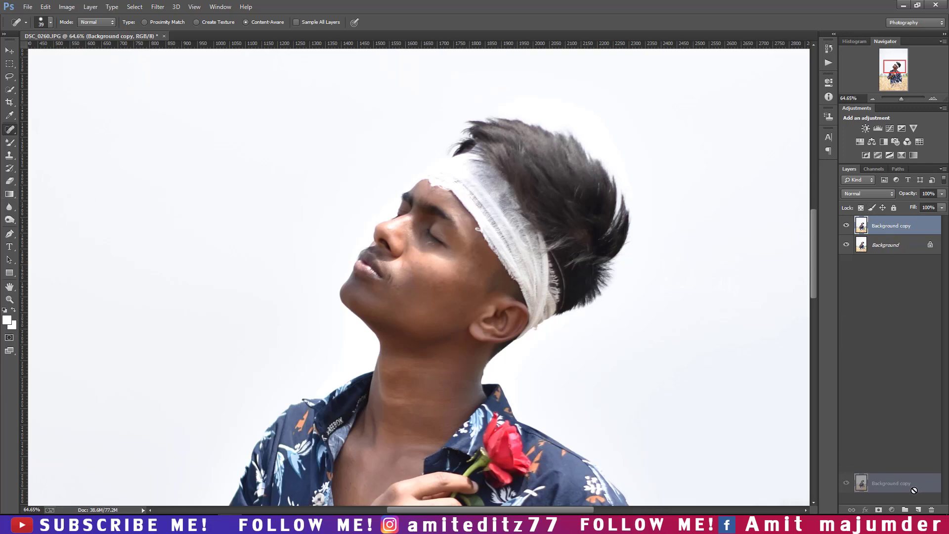
{"action": "left_click", "coordinate": [10, 142]}
Blend the forehead and cheek skin with a soft Mixer Brush preset, resizing the brush as needed
{"action": "right_click", "coordinate": [9, 142]}
{"action": "left_click", "coordinate": [44, 171]}
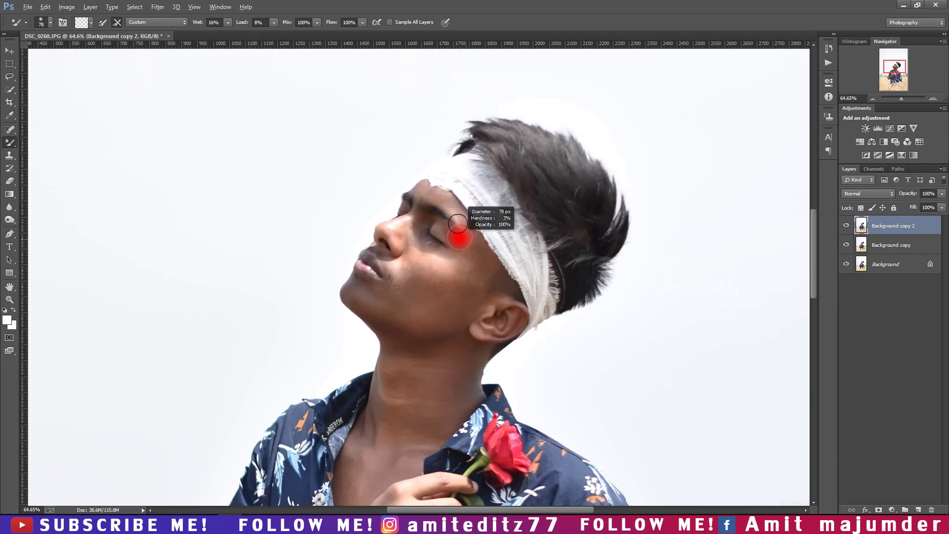
{"action": "scroll", "coordinate": [460, 237], "scroll_direction": "up", "scroll_amount": 3}
{"action": "right_click", "coordinate": [438, 180]}
{"action": "left_click", "coordinate": [416, 176]}
{"action": "key", "text": "bracketleft"}
{"action": "key", "text": "bracketleft"}
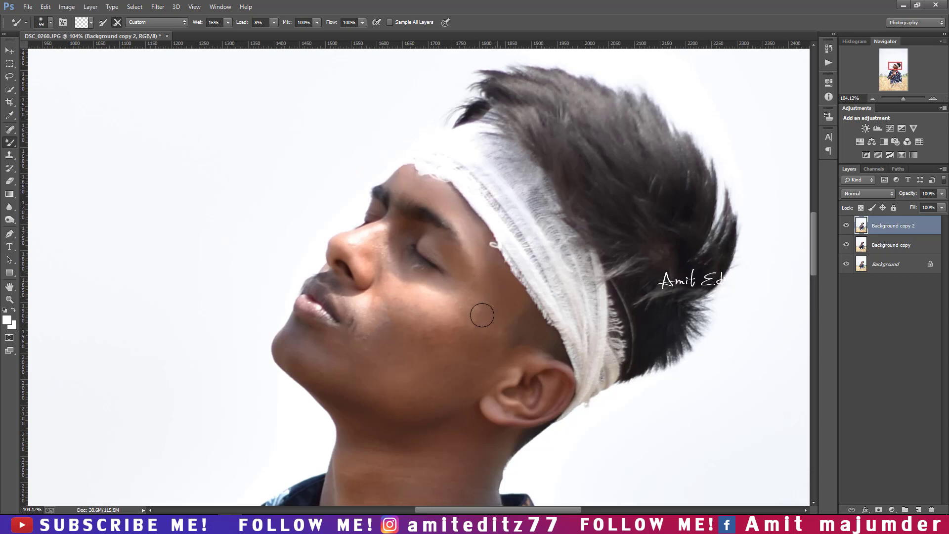
{"action": "key", "text": "bracketright"}
{"action": "key", "text": "bracketright"}
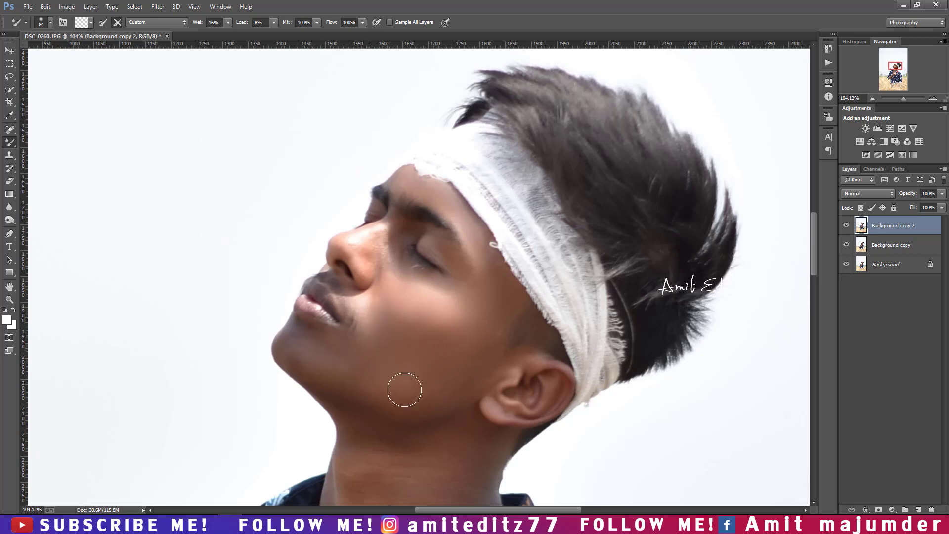
{"action": "key", "text": "bracketleft"}
{"action": "key", "text": "bracketleft"}
{"action": "key", "text": "bracketleft"}
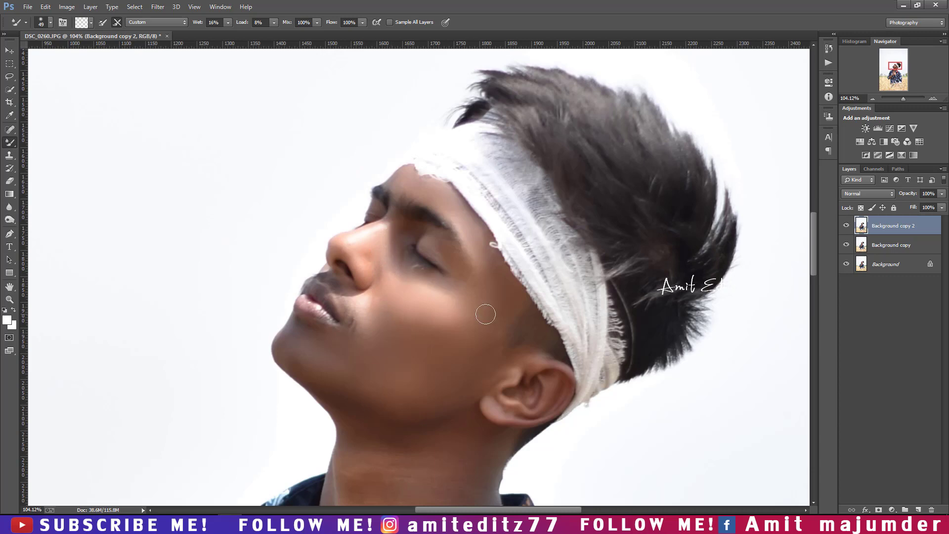
Continue blending the neck, hand and arm skin with a larger Mixer Brush
{"action": "scroll", "coordinate": [464, 315], "scroll_direction": "down", "scroll_amount": 3}
{"action": "scroll", "coordinate": [441, 316], "scroll_direction": "down", "scroll_amount": 2}
{"action": "scroll", "coordinate": [419, 317], "scroll_direction": "down", "scroll_amount": 3}
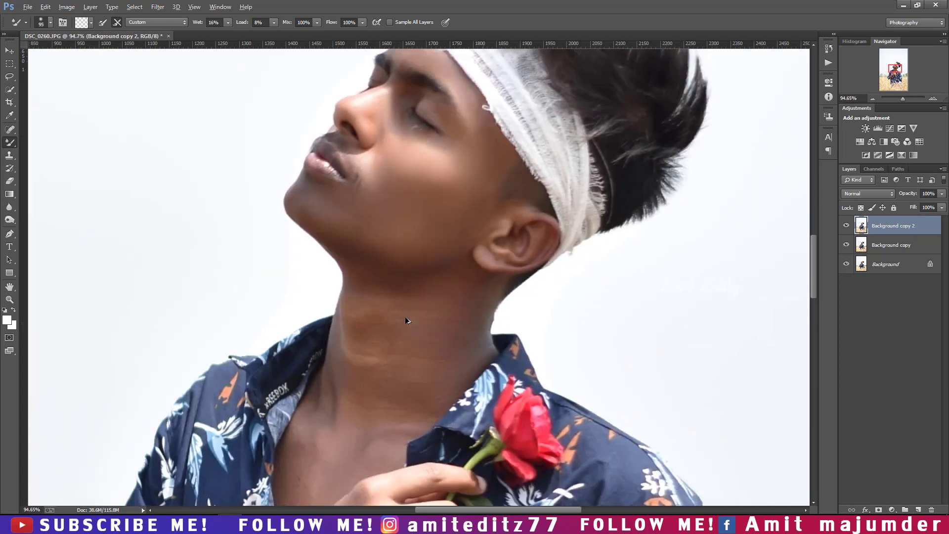
{"action": "scroll", "coordinate": [405, 328], "scroll_direction": "down", "scroll_amount": 2}
{"action": "key", "text": "bracketright"}
{"action": "key", "text": "bracketright"}
{"action": "key", "text": "bracketright"}
{"action": "scroll", "coordinate": [396, 342], "scroll_direction": "up", "scroll_amount": 1}
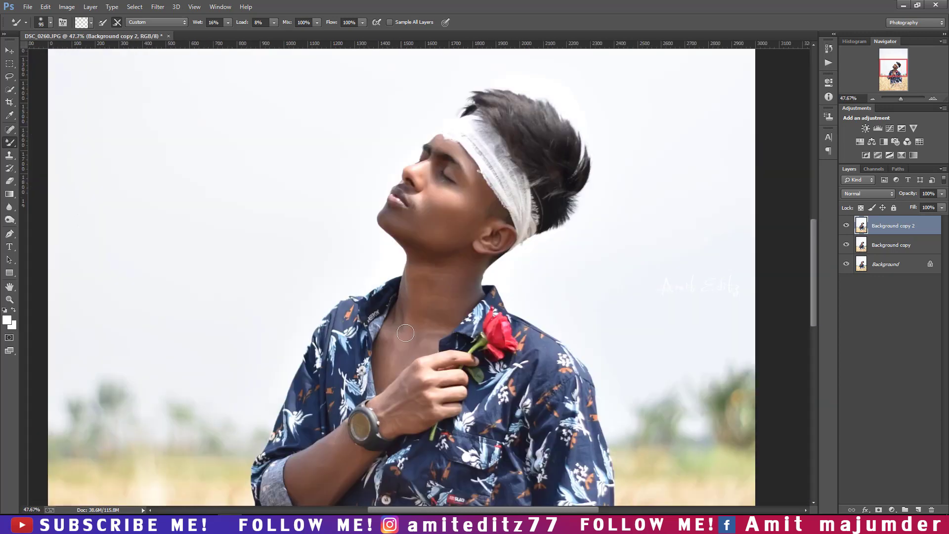
{"action": "scroll", "coordinate": [442, 277], "scroll_direction": "down", "scroll_amount": 1}
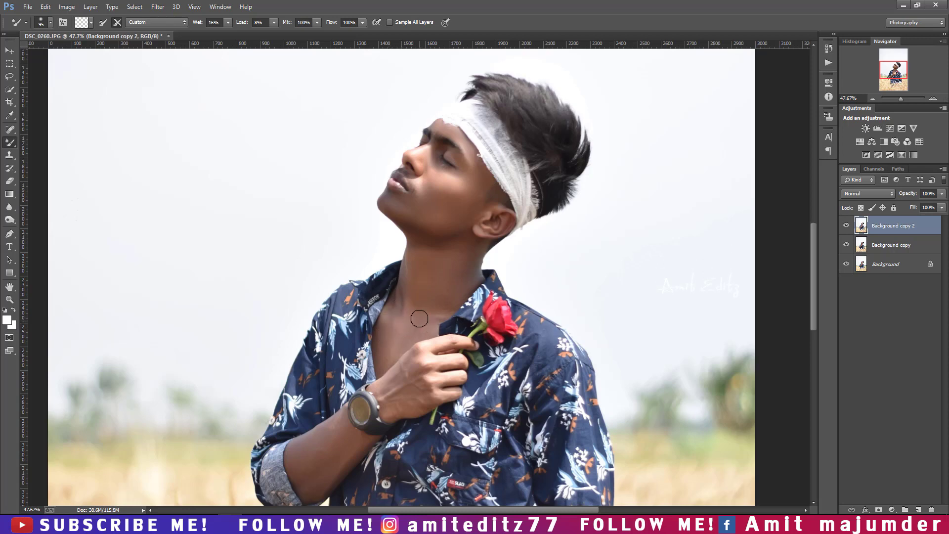
{"action": "scroll", "coordinate": [419, 319], "scroll_direction": "up", "scroll_amount": 3}
{"action": "scroll", "coordinate": [397, 322], "scroll_direction": "down", "scroll_amount": 1}
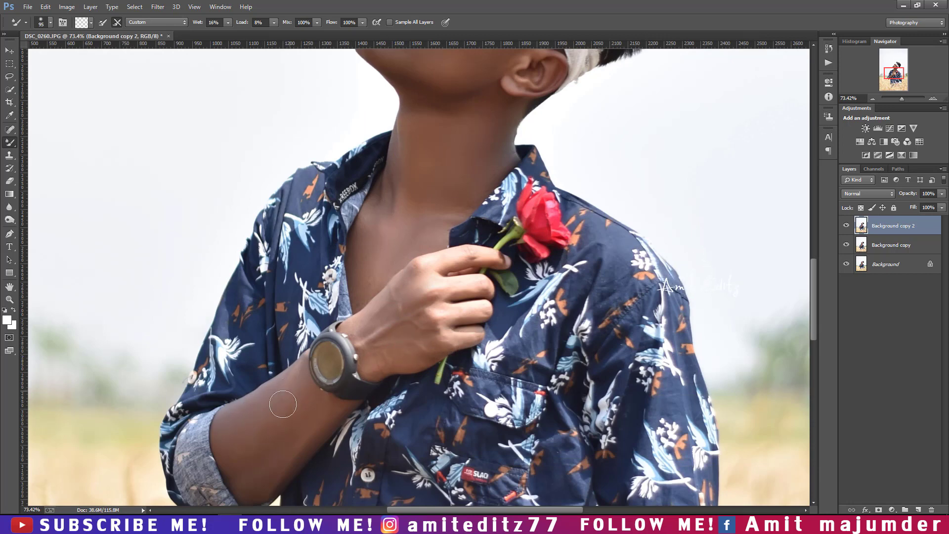
{"action": "scroll", "coordinate": [276, 375], "scroll_direction": "down", "scroll_amount": 1}
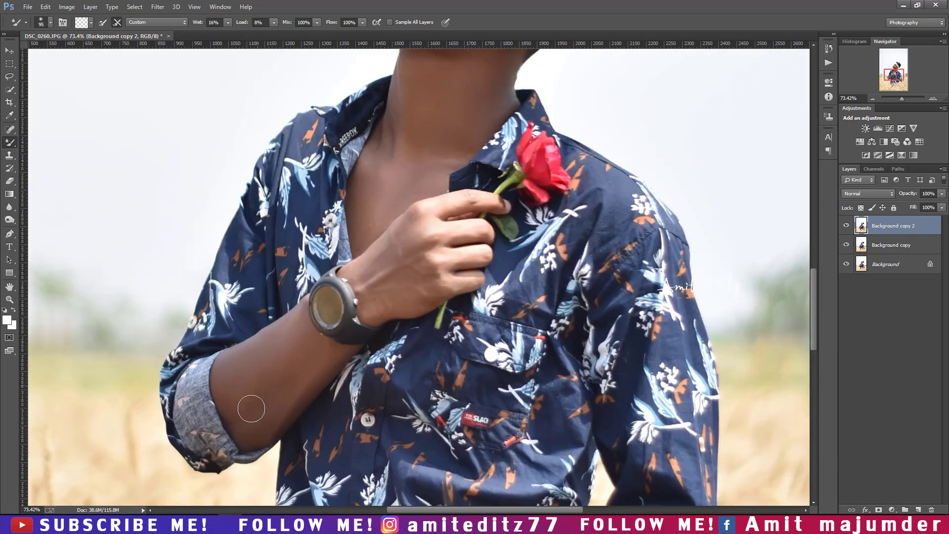
{"action": "scroll", "coordinate": [296, 375], "scroll_direction": "down", "scroll_amount": 5}
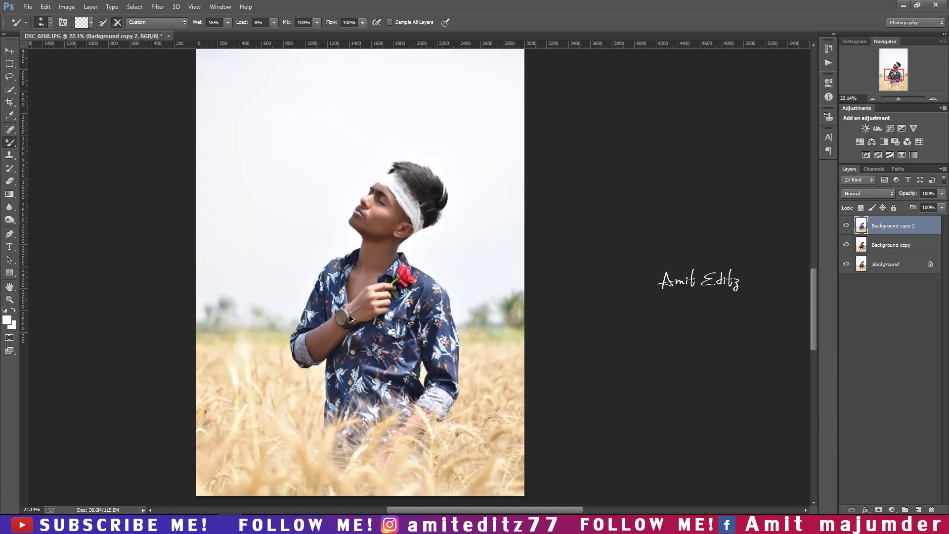
{"action": "scroll", "coordinate": [352, 313], "scroll_direction": "down", "scroll_amount": 2}
{"action": "scroll", "coordinate": [378, 298], "scroll_direction": "down", "scroll_amount": 2}
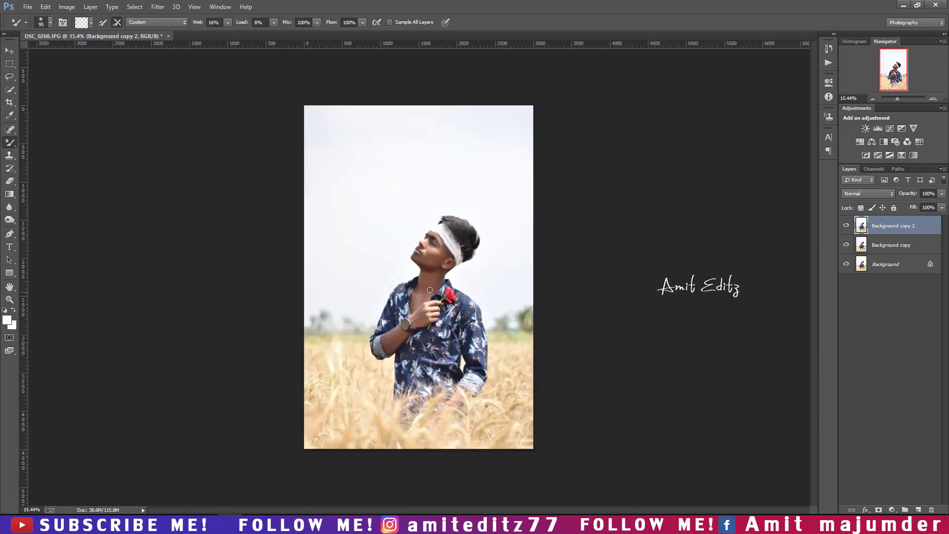
{"action": "left_click", "coordinate": [9, 51]}
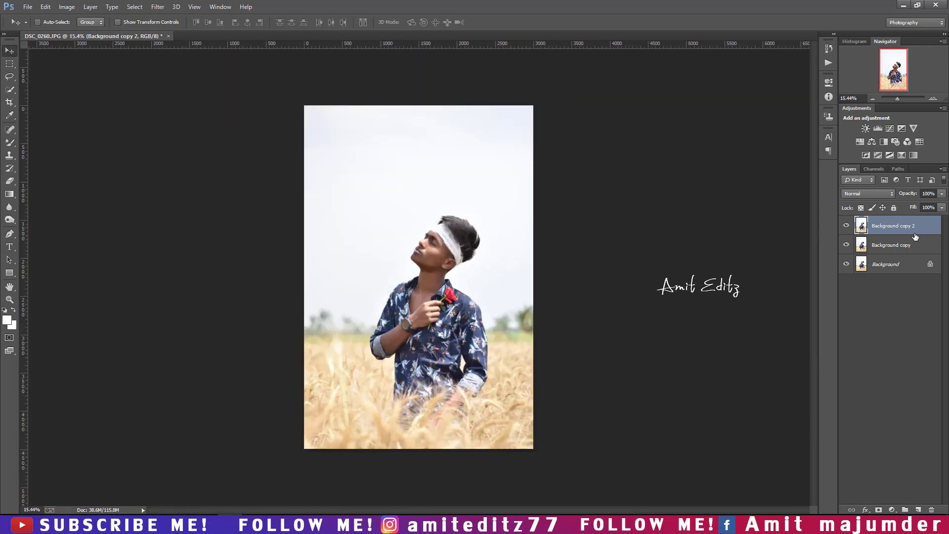
On a new Background copy 3, set Camera Raw Basic: slight contrast, Whites -13, Vibrance +4
{"action": "left_click_drag", "start_coordinate": [915, 236], "coordinate": [919, 509]}
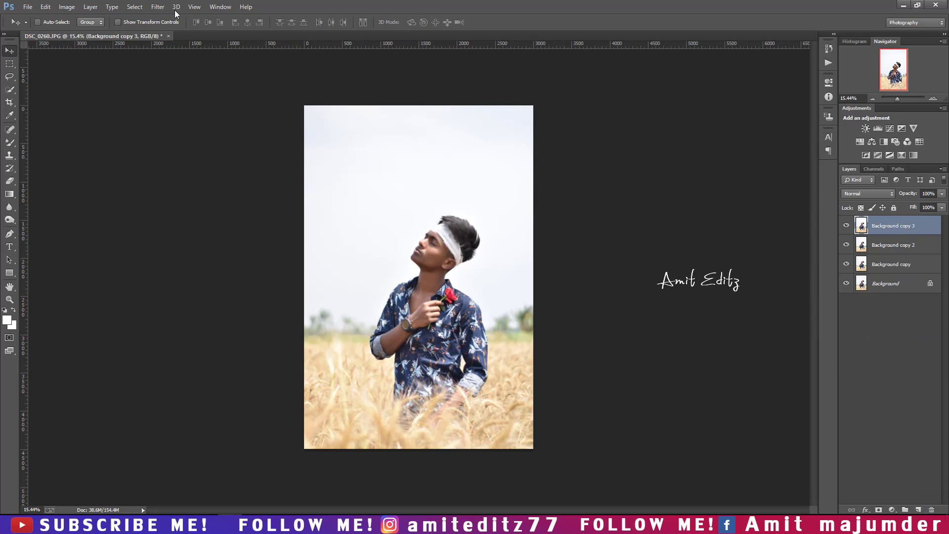
{"action": "left_click", "coordinate": [158, 6]}
{"action": "left_click", "coordinate": [180, 65]}
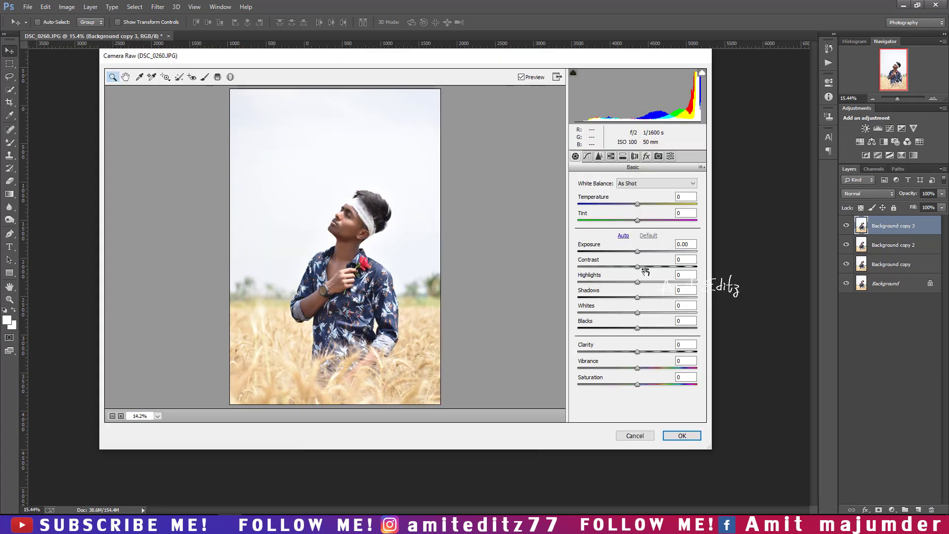
{"action": "left_click_drag", "start_coordinate": [638, 267], "coordinate": [643, 267]}
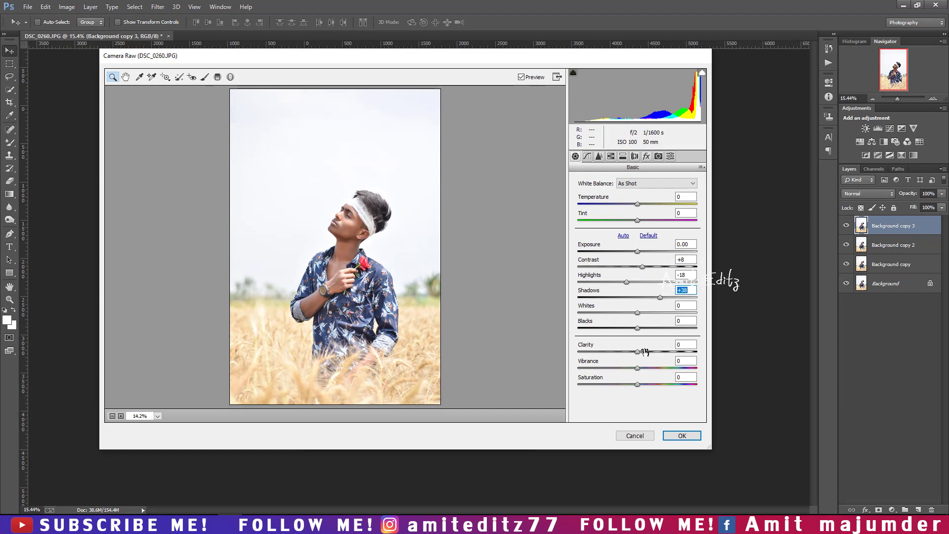
{"action": "left_click_drag", "start_coordinate": [638, 313], "coordinate": [629, 313]}
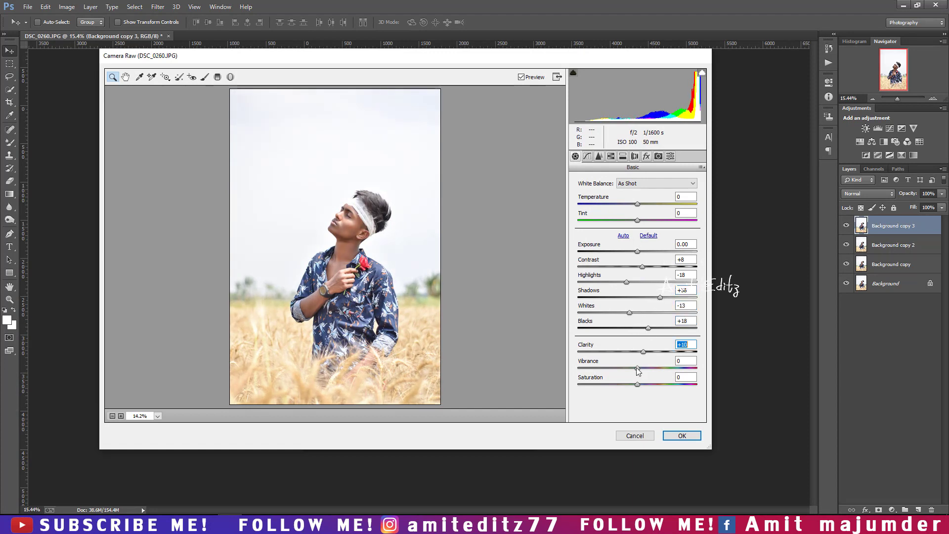
{"action": "left_click_drag", "start_coordinate": [637, 369], "coordinate": [640, 368]}
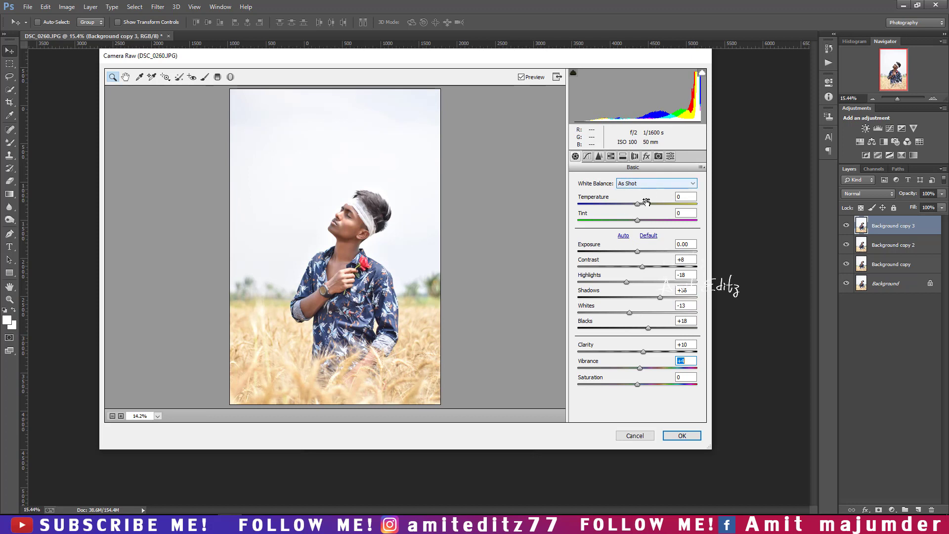
In HSL Hue, shift Greens to -82 and Yellows far left so the wheat turns pinkish
{"action": "left_click", "coordinate": [611, 156]}
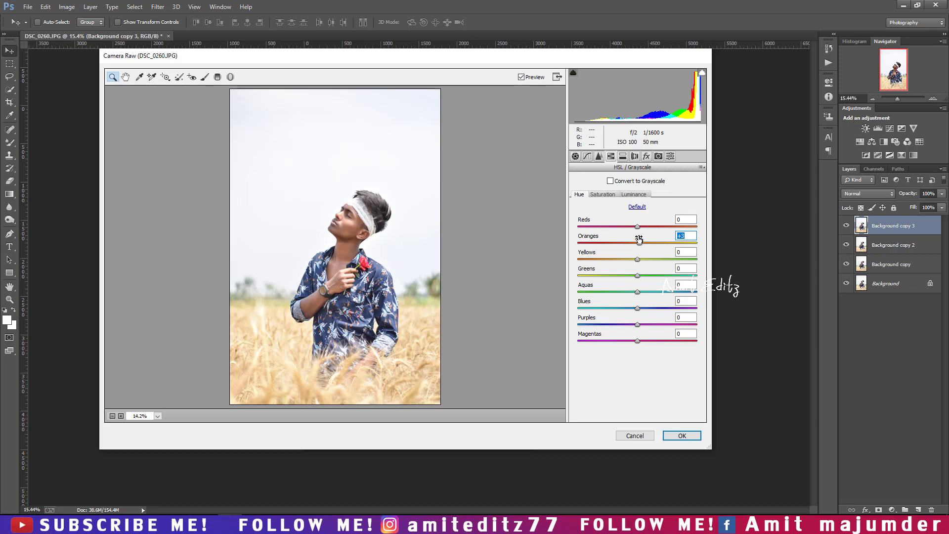
{"action": "left_click", "coordinate": [643, 194]}
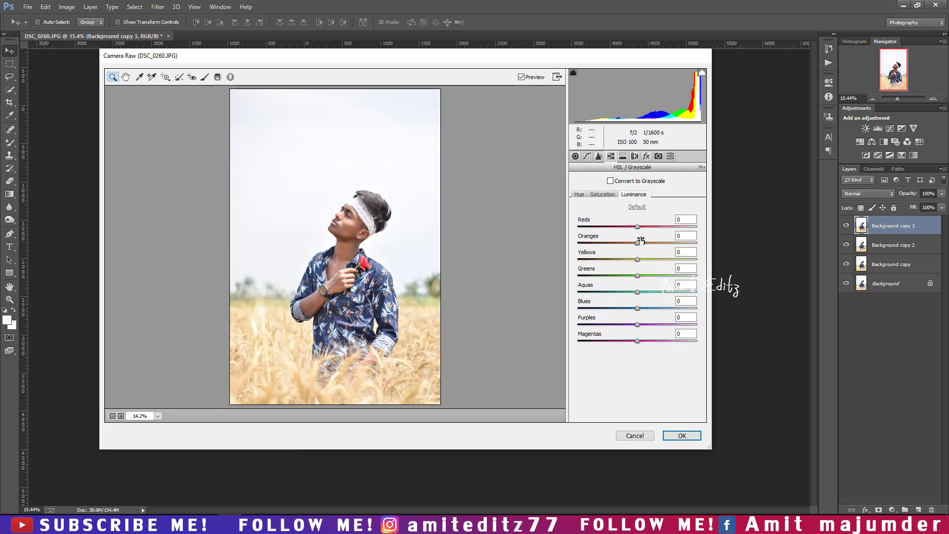
{"action": "left_click", "coordinate": [603, 194]}
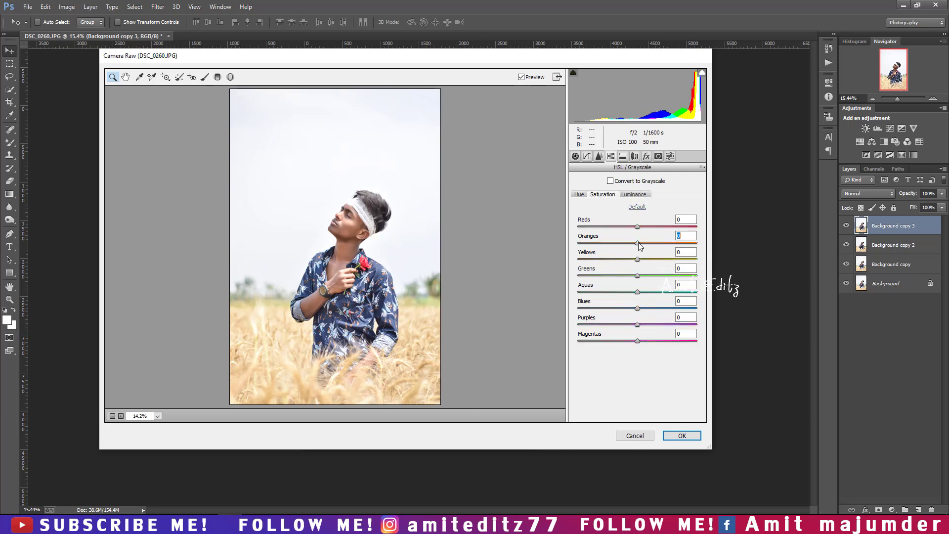
{"action": "left_click", "coordinate": [578, 195]}
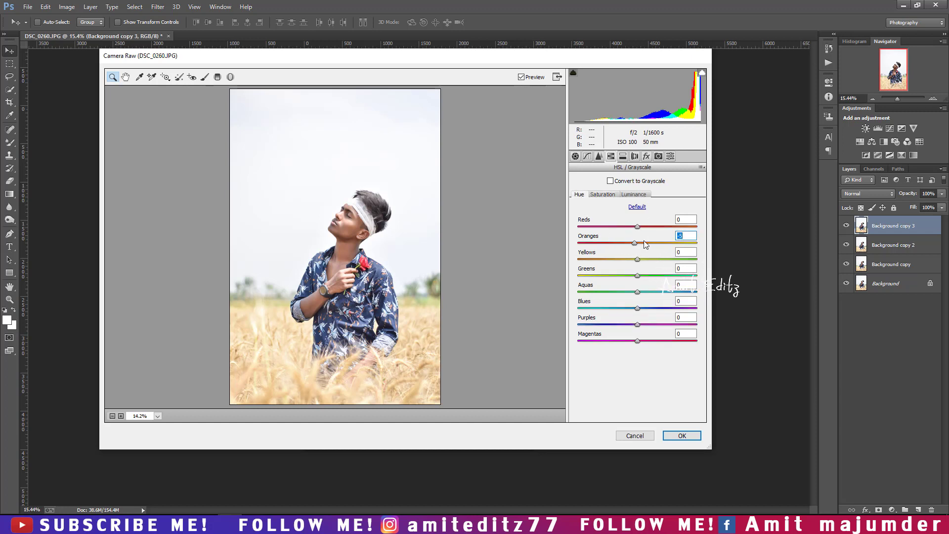
{"action": "left_click_drag", "start_coordinate": [637, 275], "coordinate": [587, 276]}
{"action": "mouse_move", "coordinate": [638, 259]}
{"action": "left_mouse_down"}
{"action": "mouse_move", "coordinate": [561, 262]}
{"action": "mouse_move", "coordinate": [585, 260]}
{"action": "left_mouse_up"}
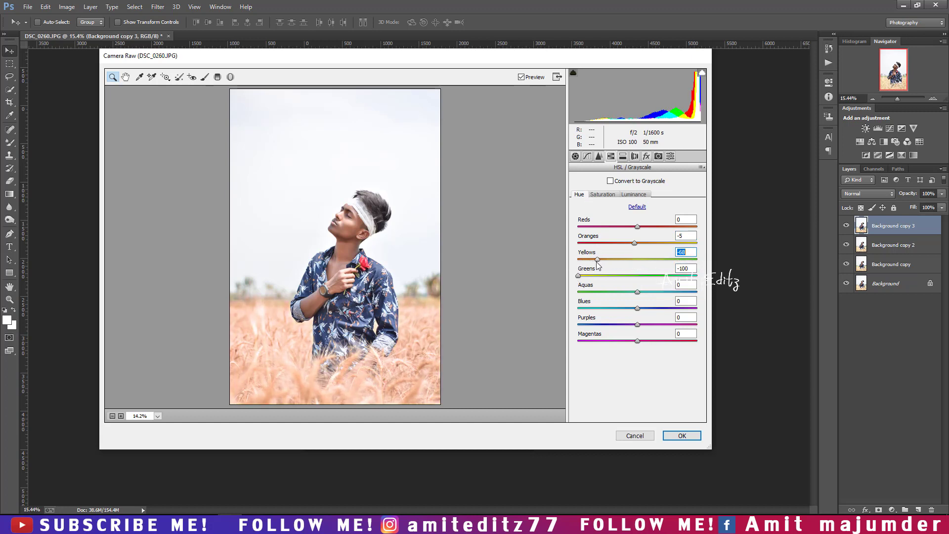
Add a dark vignette and blue split toning: highlights hue 225 saturation 11, shadows hue 216
{"action": "left_click", "coordinate": [645, 157]}
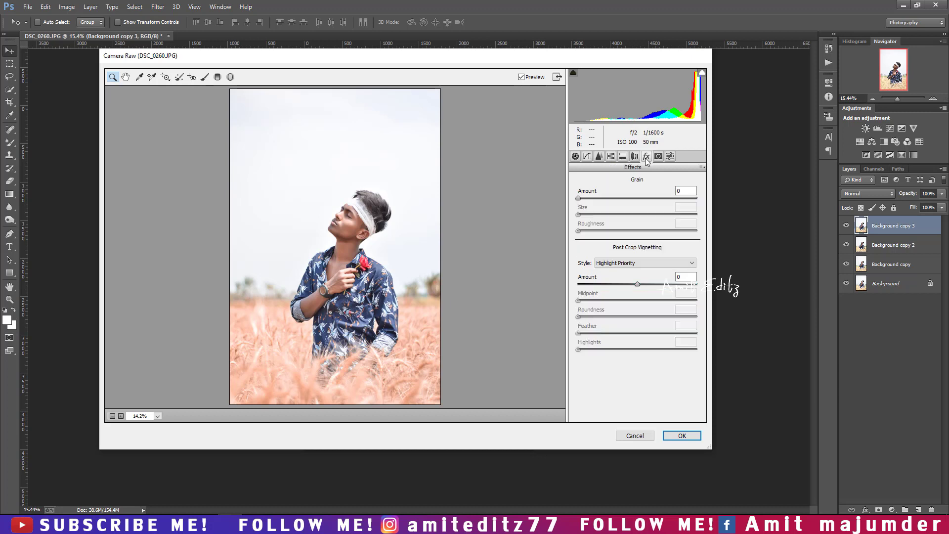
{"action": "left_click_drag", "start_coordinate": [634, 284], "coordinate": [628, 283]}
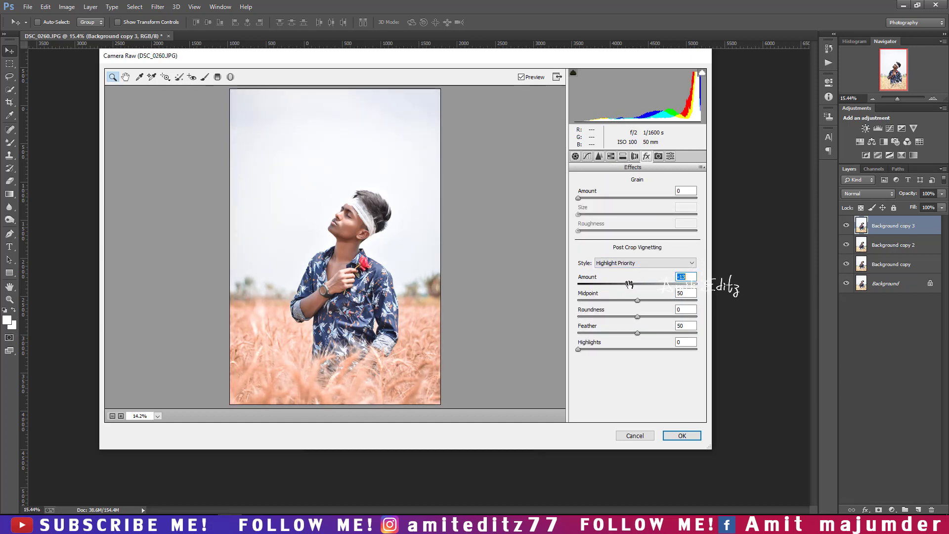
{"action": "left_click", "coordinate": [623, 157]}
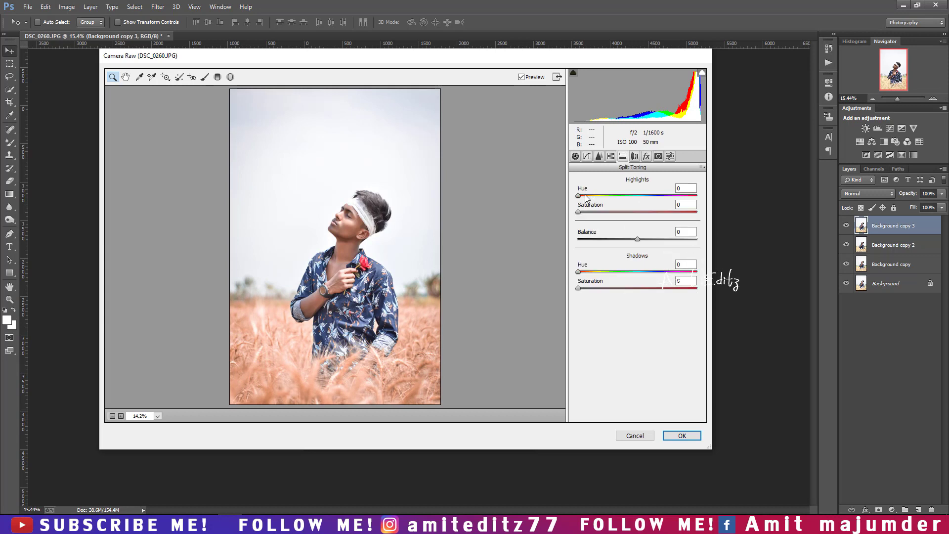
{"action": "mouse_move", "coordinate": [577, 212]}
{"action": "left_mouse_down"}
{"action": "mouse_move", "coordinate": [628, 195]}
{"action": "mouse_move", "coordinate": [731, 215]}
{"action": "mouse_move", "coordinate": [683, 218]}
{"action": "left_mouse_up"}
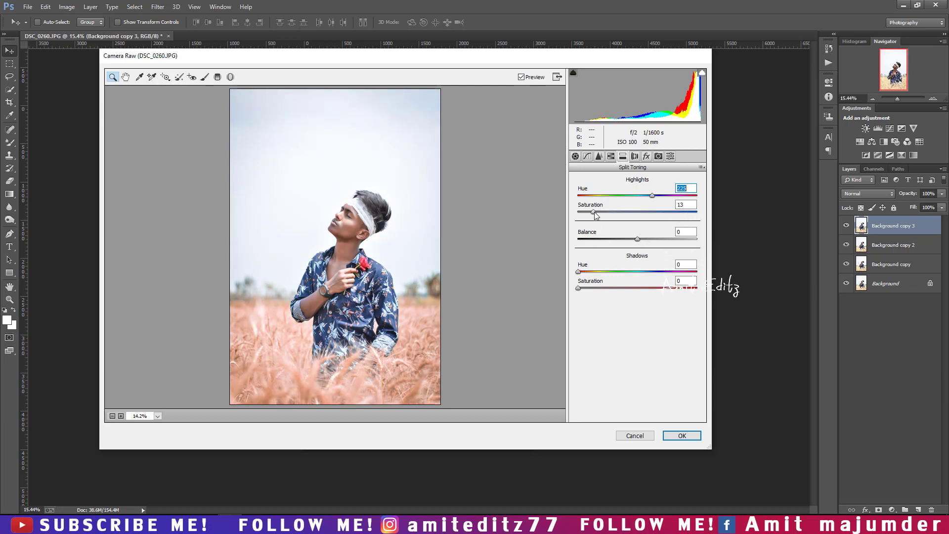
{"action": "left_click_drag", "start_coordinate": [578, 272], "coordinate": [597, 271]}
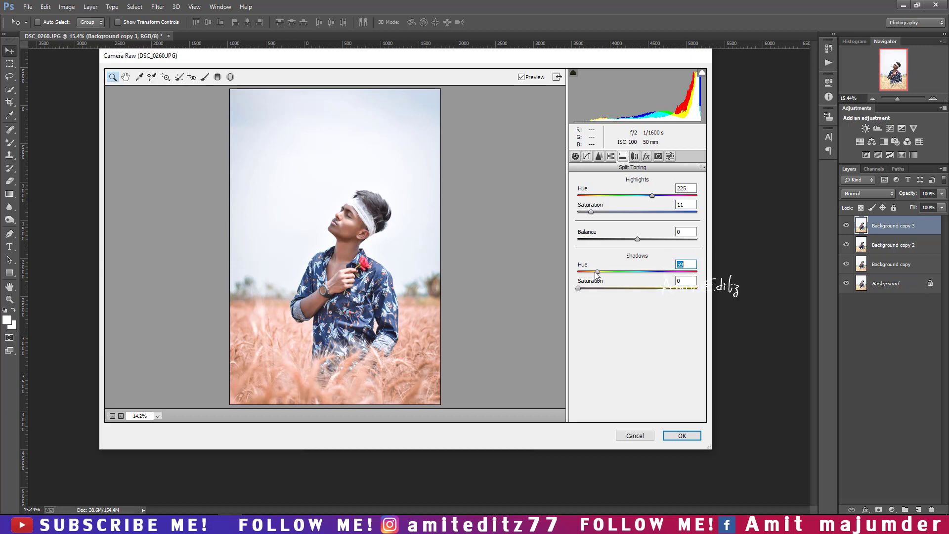
{"action": "left_click_drag", "start_coordinate": [596, 272], "coordinate": [648, 271]}
Strengthen the vignette to -23, check the Detail settings, and apply the Camera Raw grade
{"action": "left_click", "coordinate": [646, 156]}
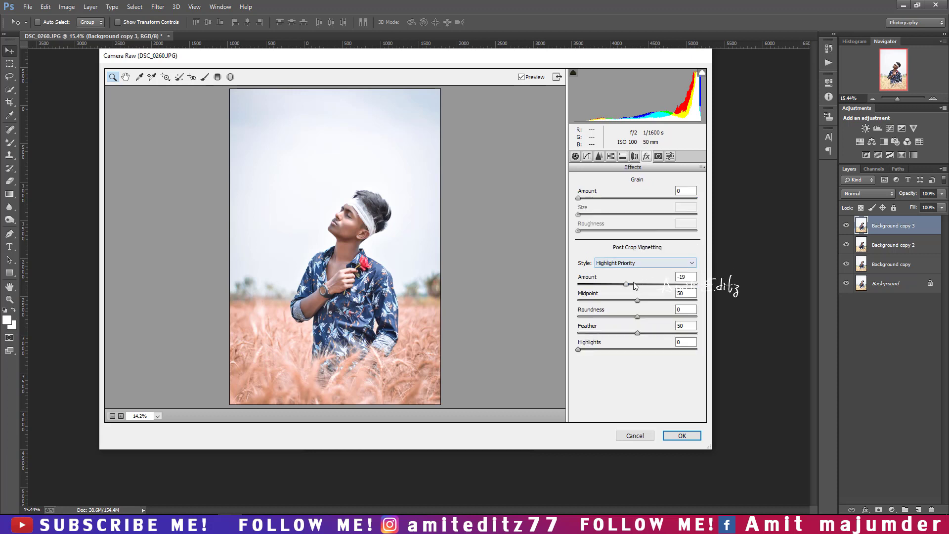
{"action": "left_click_drag", "start_coordinate": [635, 286], "coordinate": [621, 287]}
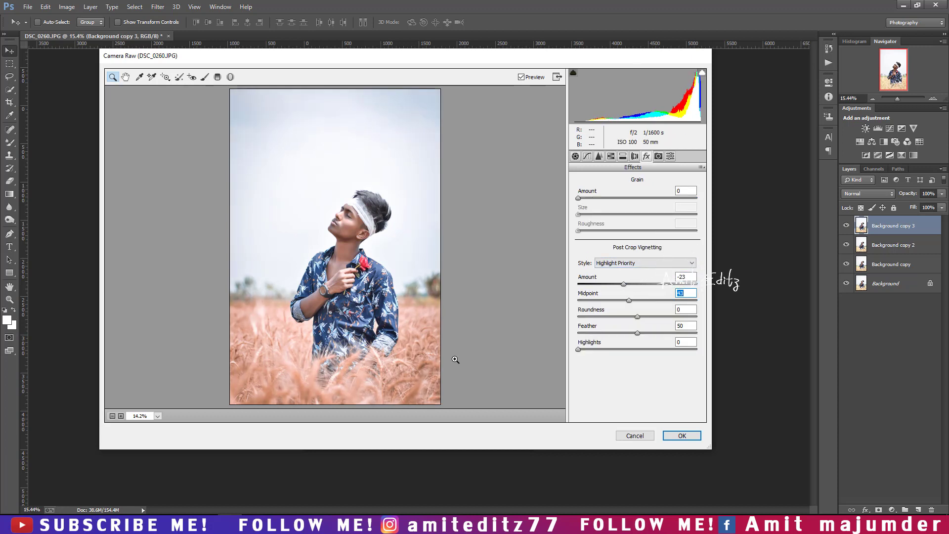
{"action": "left_click", "coordinate": [598, 157]}
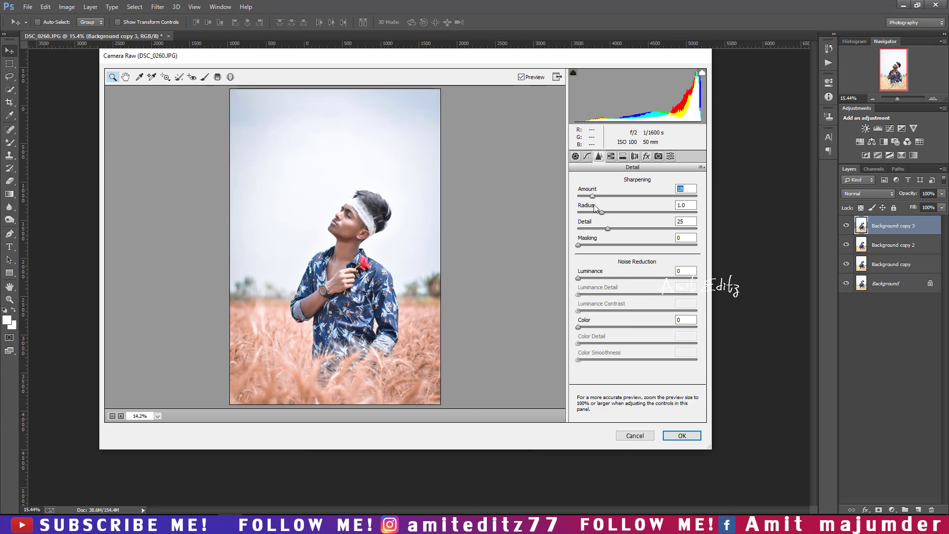
{"action": "left_click", "coordinate": [682, 435]}
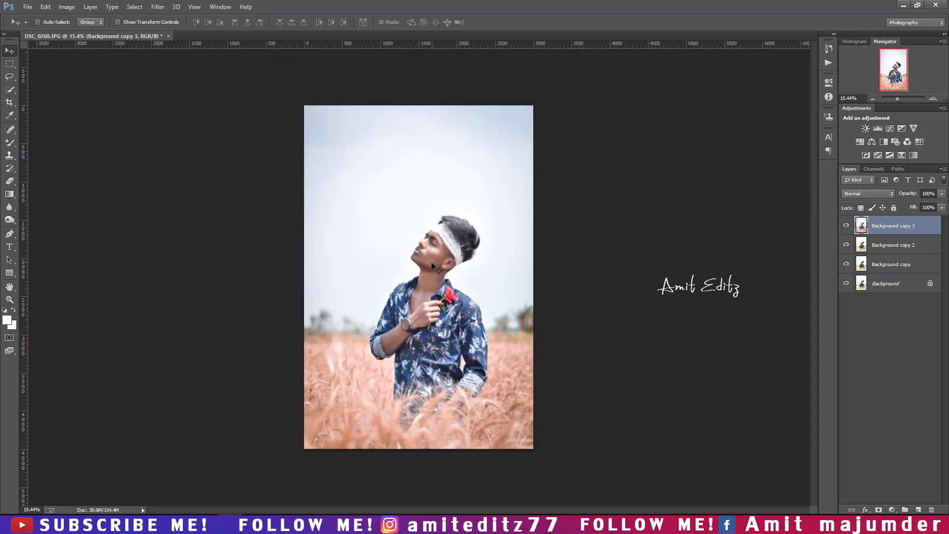
{"action": "scroll", "coordinate": [443, 249], "scroll_direction": "up", "scroll_amount": 2}
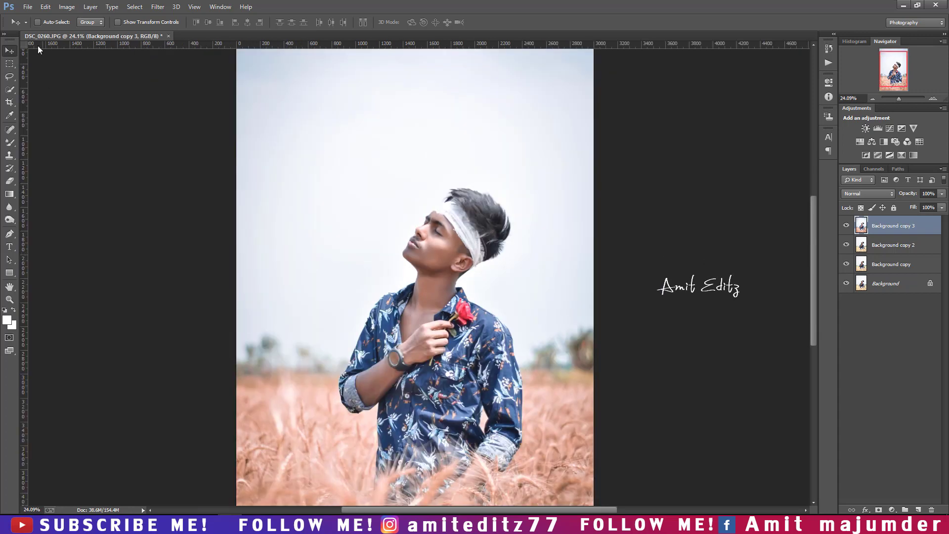
Merge the three edited copy layers into Background copy 3 and duplicate it as Background copy 4
{"action": "left_click", "coordinate": [27, 6]}
{"action": "left_click", "coordinate": [35, 27]}
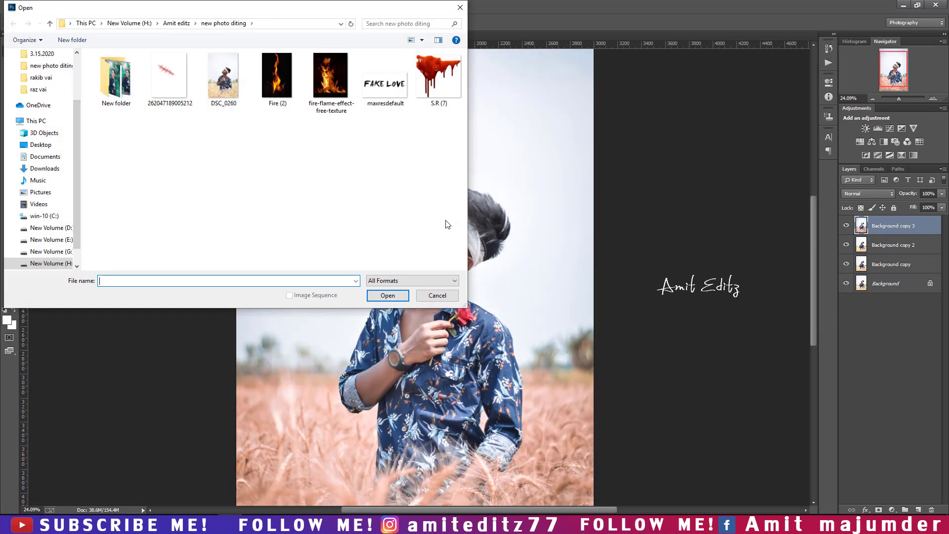
{"action": "left_click", "coordinate": [452, 298]}
{"action": "left_click", "coordinate": [893, 245], "text": "ctrl"}
{"action": "left_click", "coordinate": [892, 264], "text": "ctrl"}
{"action": "right_click", "coordinate": [893, 264]}
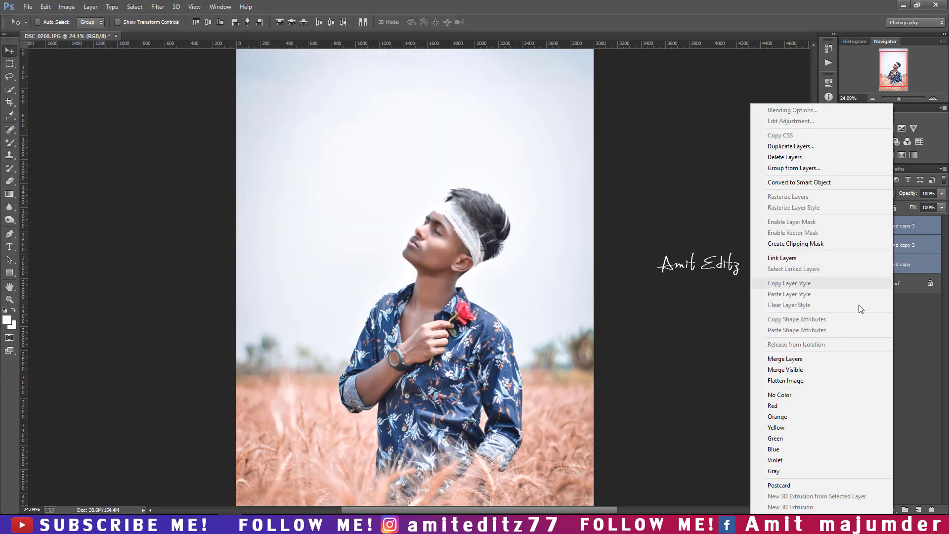
{"action": "left_click", "coordinate": [811, 359]}
{"action": "left_click_drag", "start_coordinate": [897, 227], "coordinate": [913, 509]}
{"action": "scroll", "coordinate": [423, 227], "scroll_direction": "down", "scroll_amount": 3}
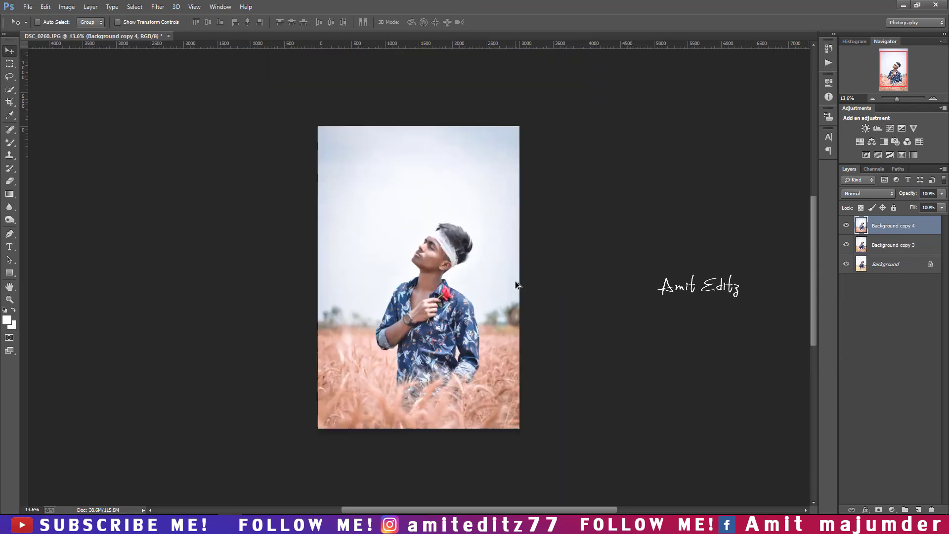
Open Fire (2) and fire-flame-effect-free-texture, and drag the flame texture onto the portrait as Layer 1
{"action": "left_click", "coordinate": [26, 7]}
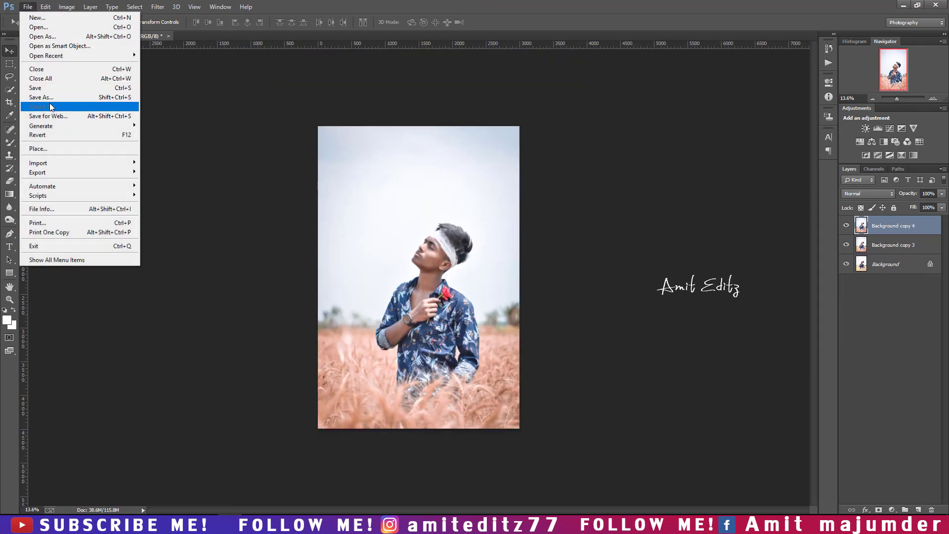
{"action": "left_click", "coordinate": [39, 28]}
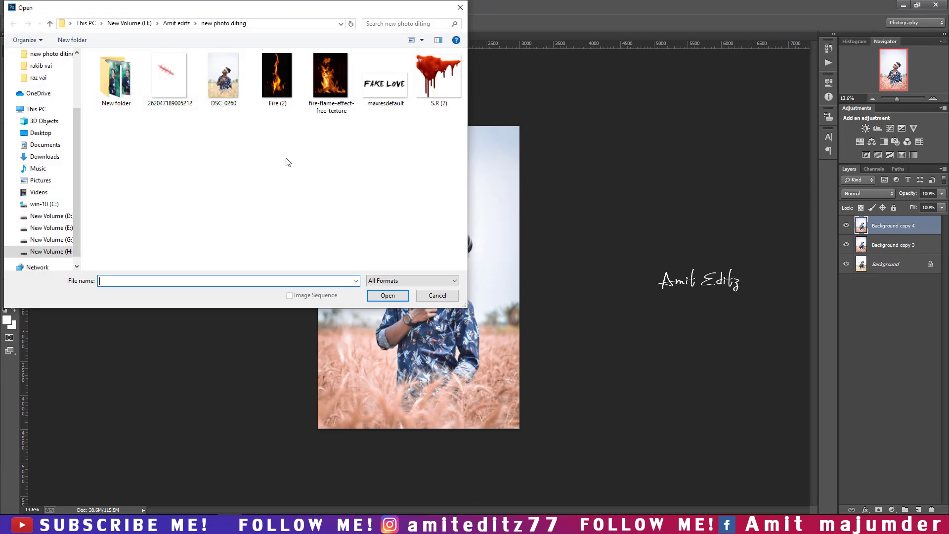
{"action": "left_click", "coordinate": [285, 91]}
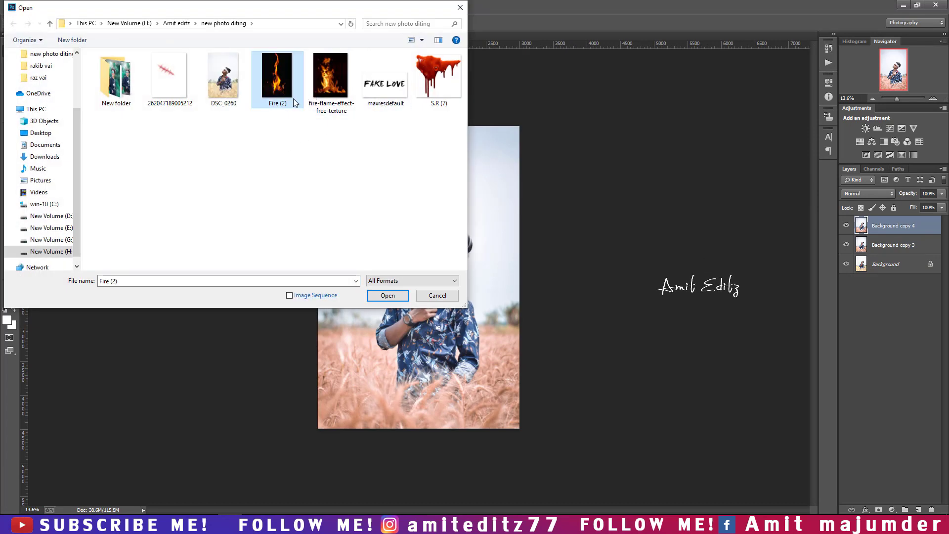
{"action": "left_click", "coordinate": [332, 106]}
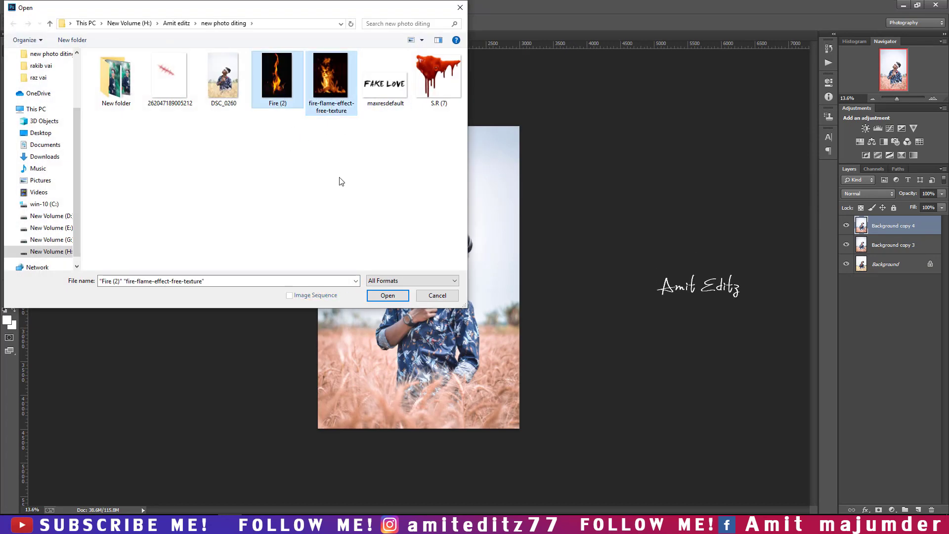
{"action": "left_click", "coordinate": [388, 295]}
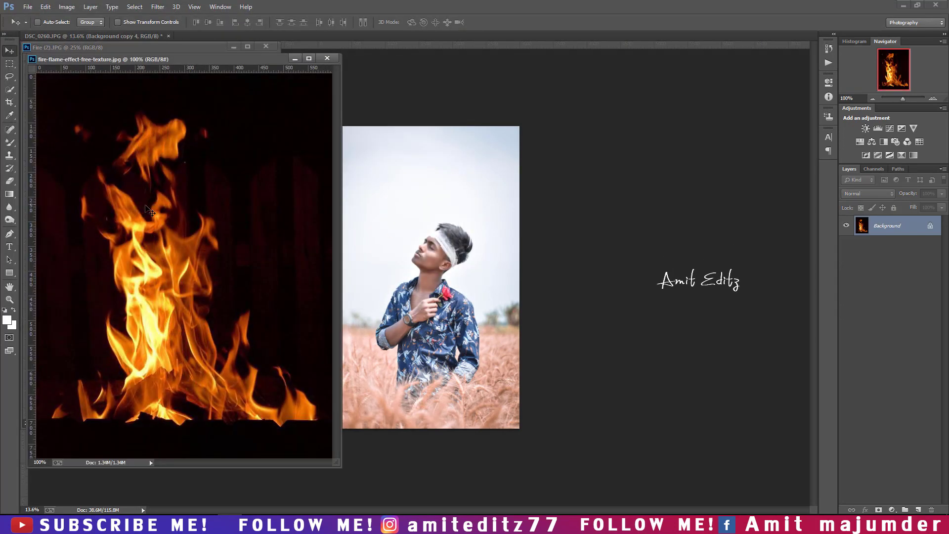
{"action": "left_click_drag", "start_coordinate": [360, 244], "coordinate": [361, 244]}
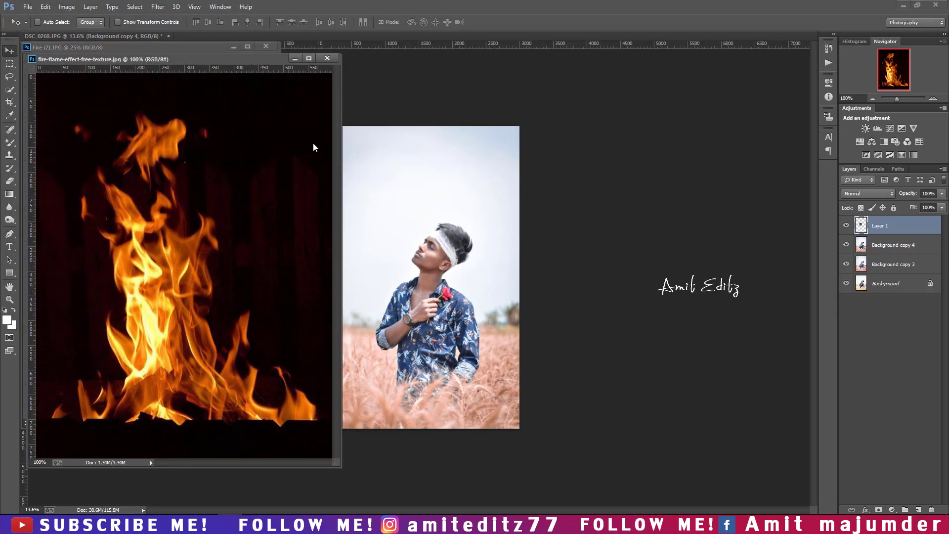
Place Fire (2) in the portrait as Layer 2 in Screen mode, over the hair and shoulder
{"action": "left_click", "coordinate": [327, 58]}
{"action": "left_click_drag", "start_coordinate": [149, 223], "coordinate": [413, 304]}
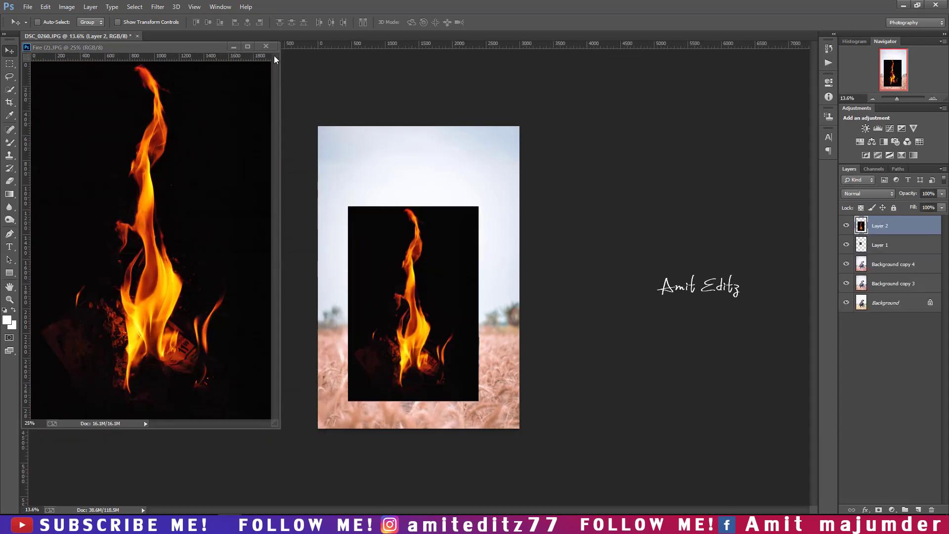
{"action": "left_click", "coordinate": [266, 46]}
{"action": "key", "text": "ctrl+0"}
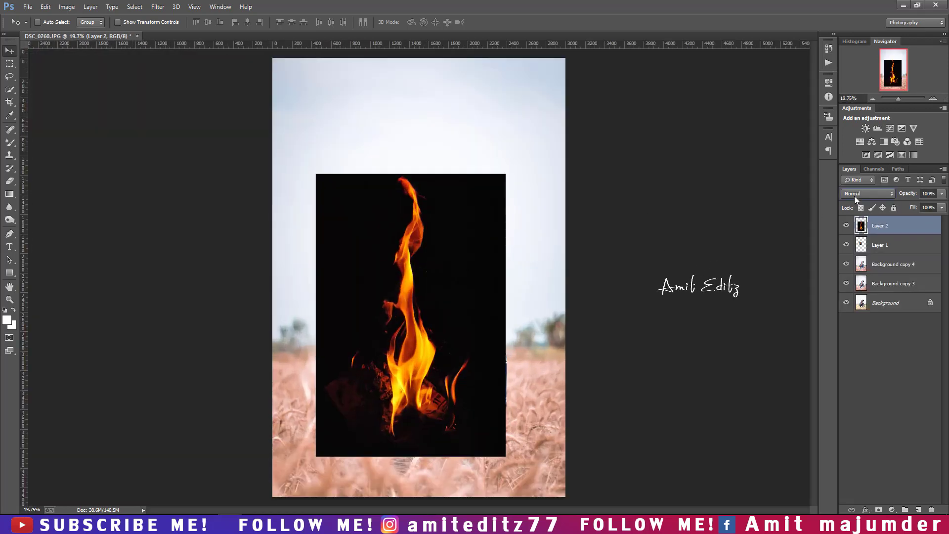
{"action": "left_click", "coordinate": [854, 195]}
{"action": "left_click", "coordinate": [860, 283]}
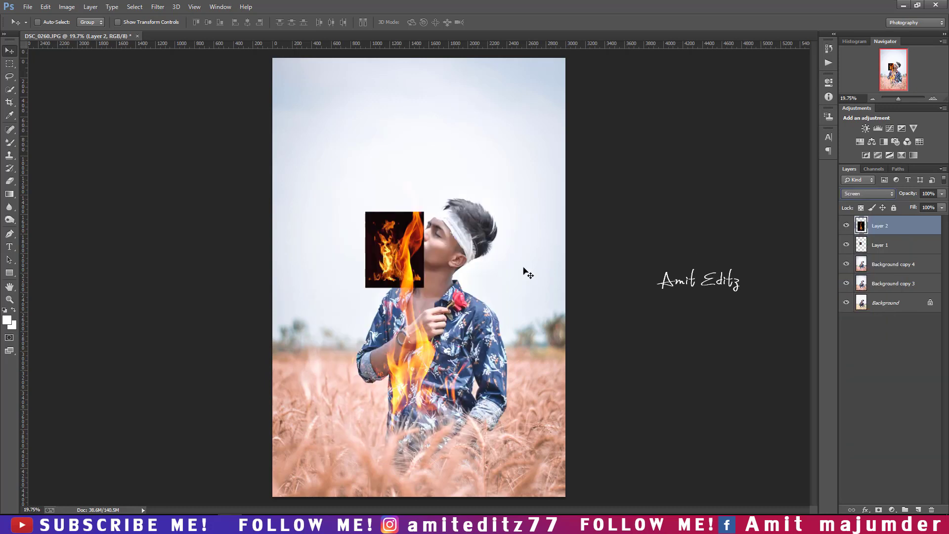
{"action": "left_click_drag", "start_coordinate": [432, 363], "coordinate": [480, 256]}
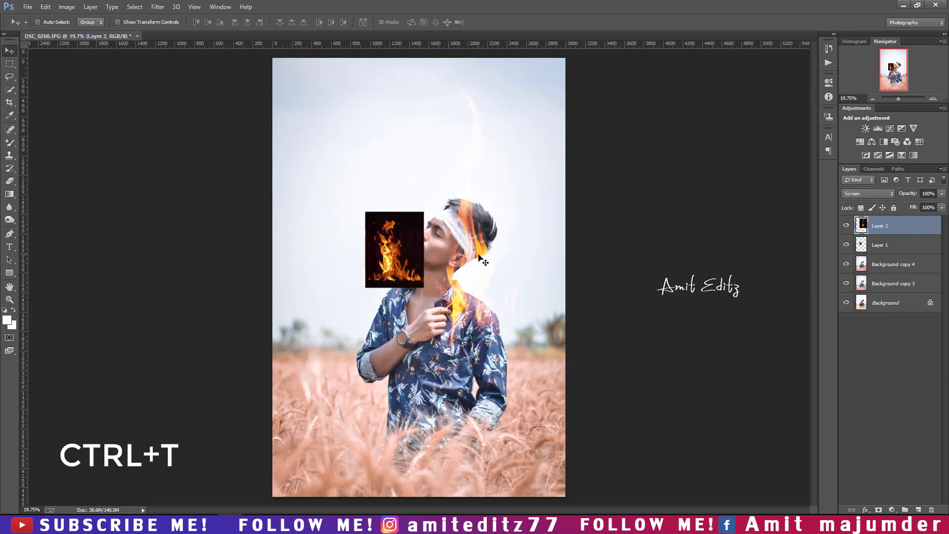
Scale the Layer 2 fire down to about 11%, then slightly up, beside the face
{"action": "key", "text": "ctrl+t"}
{"action": "mouse_move", "coordinate": [563, 368]}
{"action": "left_mouse_down"}
{"action": "mouse_move", "coordinate": [462, 288]}
{"action": "mouse_move", "coordinate": [465, 298]}
{"action": "mouse_move", "coordinate": [509, 296]}
{"action": "left_mouse_up"}
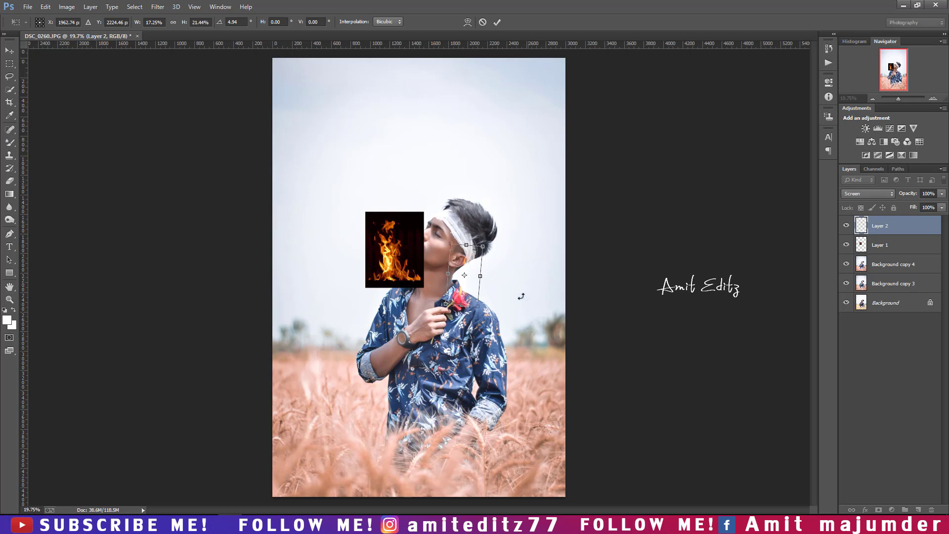
{"action": "left_click_drag", "start_coordinate": [482, 245], "coordinate": [467, 275]}
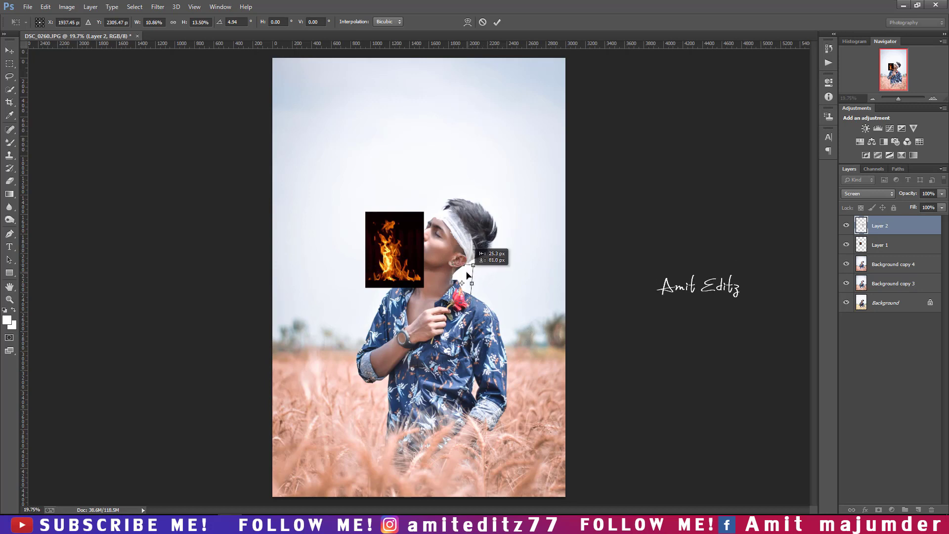
{"action": "left_click_drag", "start_coordinate": [473, 265], "coordinate": [478, 260]}
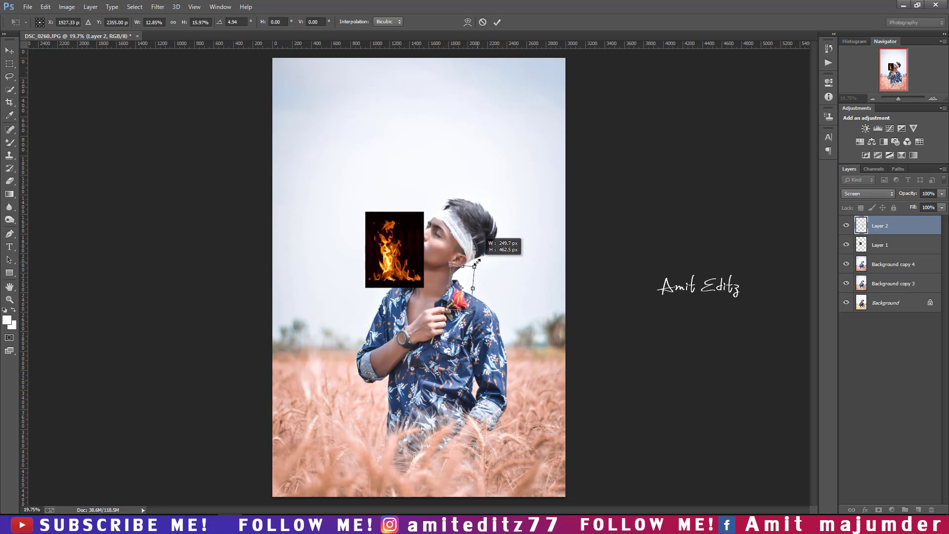
{"action": "key", "text": "Return"}
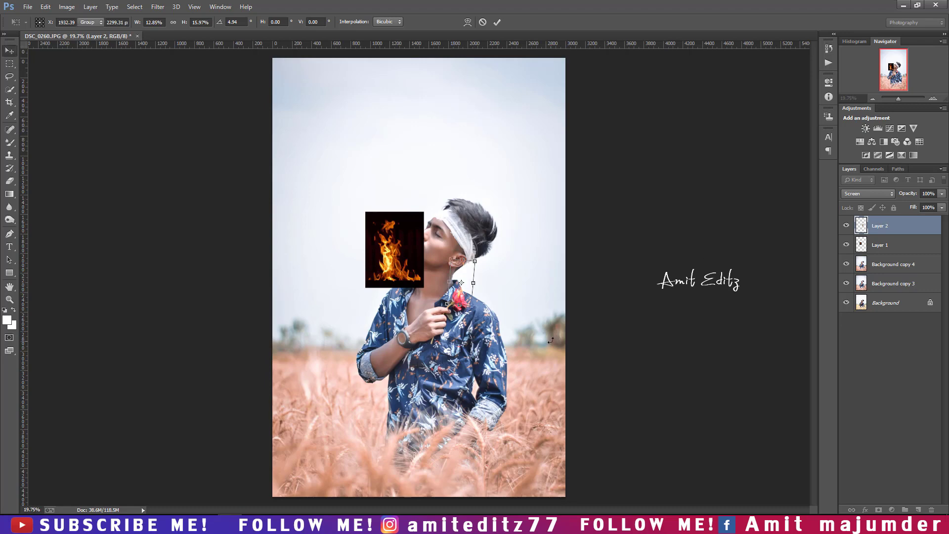
{"action": "scroll", "coordinate": [546, 329], "scroll_direction": "up", "scroll_amount": 2}
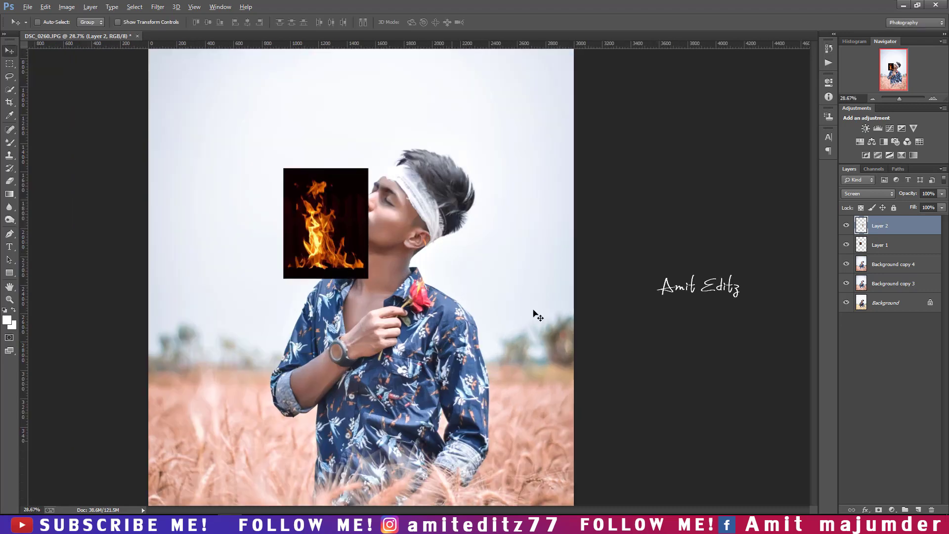
Set Layer 1 to Screen mode, enlarge its flame to about 130% and move it onto the shoulder
{"action": "left_click", "coordinate": [869, 246]}
{"action": "left_click", "coordinate": [863, 192]}
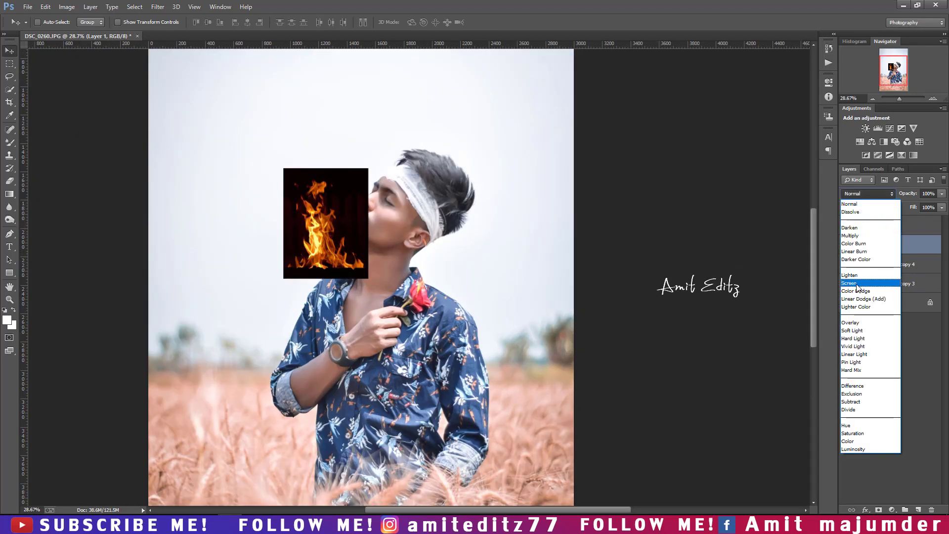
{"action": "left_click", "coordinate": [856, 284]}
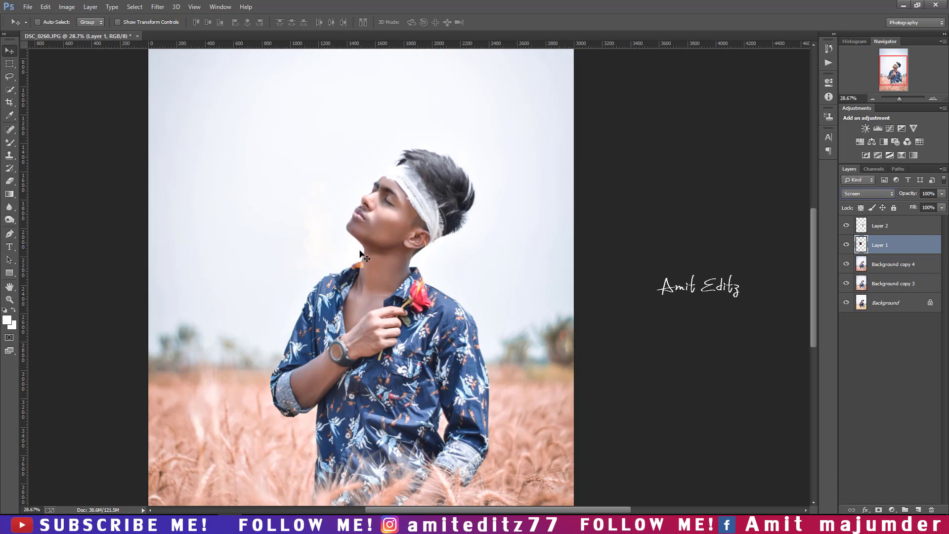
{"action": "key", "text": "ctrl+t"}
{"action": "left_click_drag", "start_coordinate": [369, 170], "coordinate": [384, 149]}
{"action": "mouse_move", "coordinate": [363, 213]}
{"action": "left_mouse_down"}
{"action": "mouse_move", "coordinate": [511, 284]}
{"action": "mouse_move", "coordinate": [511, 339]}
{"action": "left_mouse_up"}
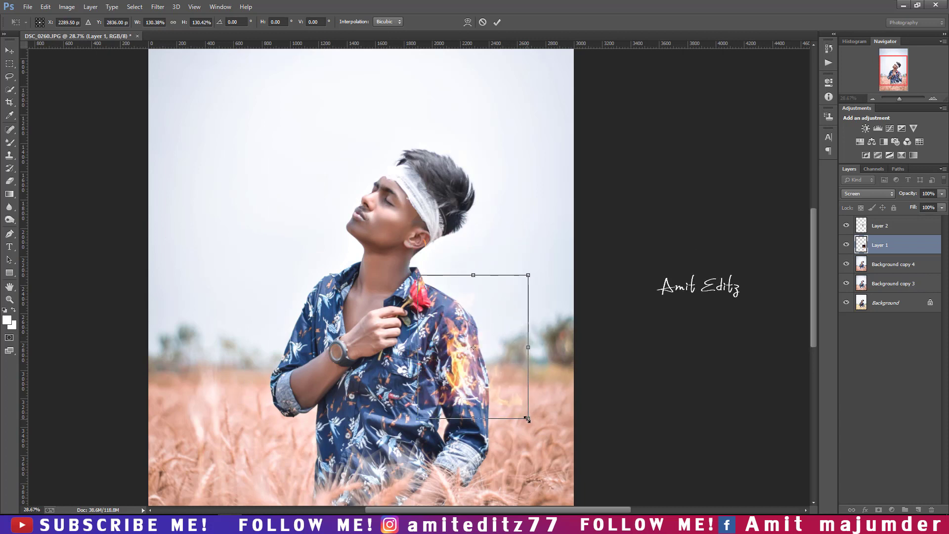
Warp Layer 1's flame, bending its lower right inward and bulging its upper part outward
{"action": "right_click", "coordinate": [471, 329]}
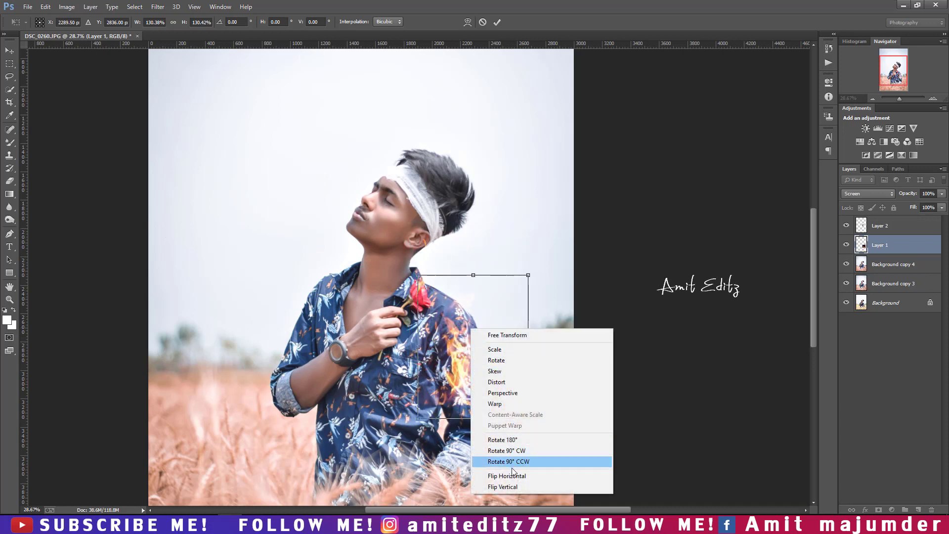
{"action": "left_click", "coordinate": [504, 403]}
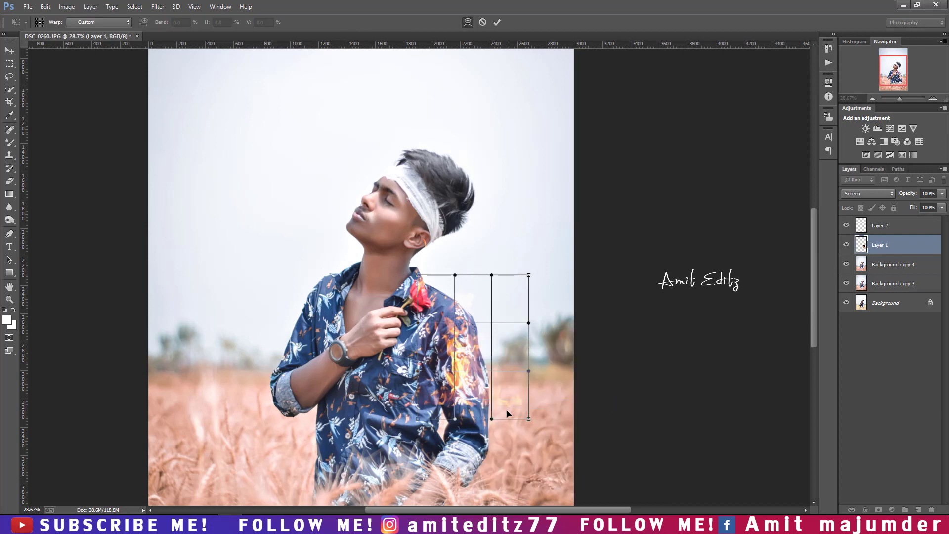
{"action": "left_click_drag", "start_coordinate": [504, 408], "coordinate": [447, 407]}
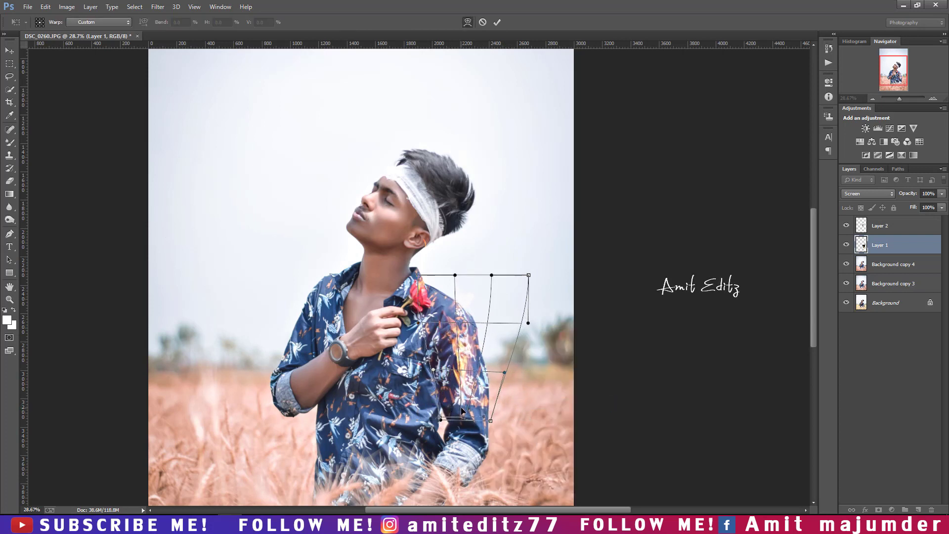
{"action": "left_click_drag", "start_coordinate": [455, 320], "coordinate": [463, 296]}
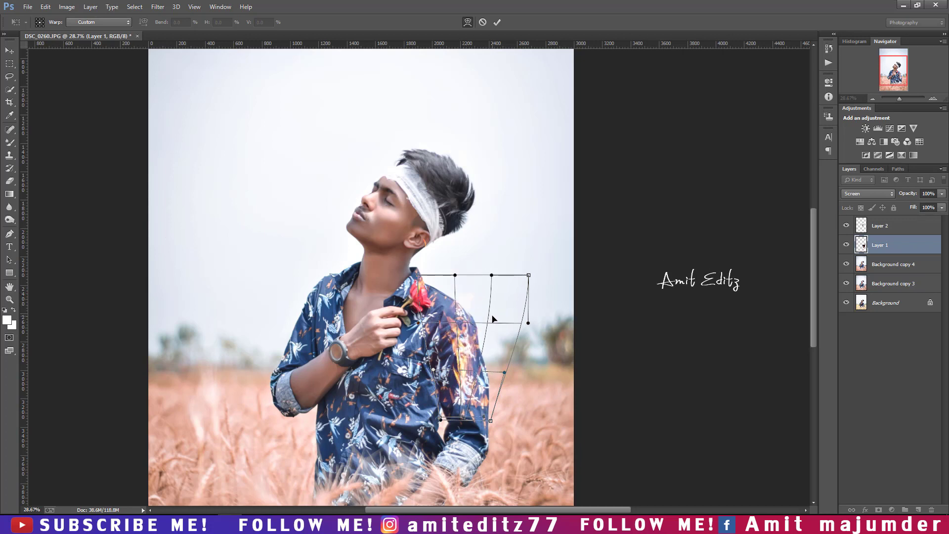
{"action": "key", "text": "Return"}
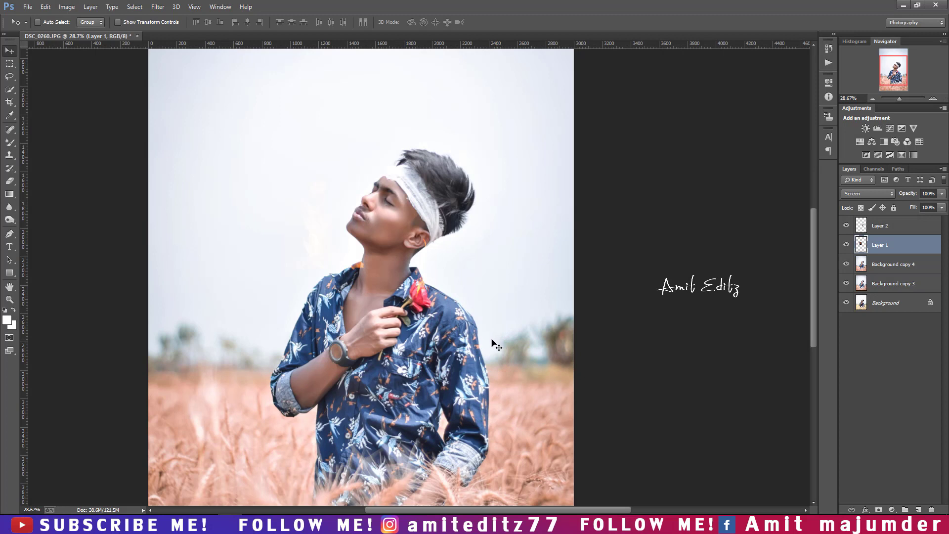
{"action": "key", "text": "ctrl+t"}
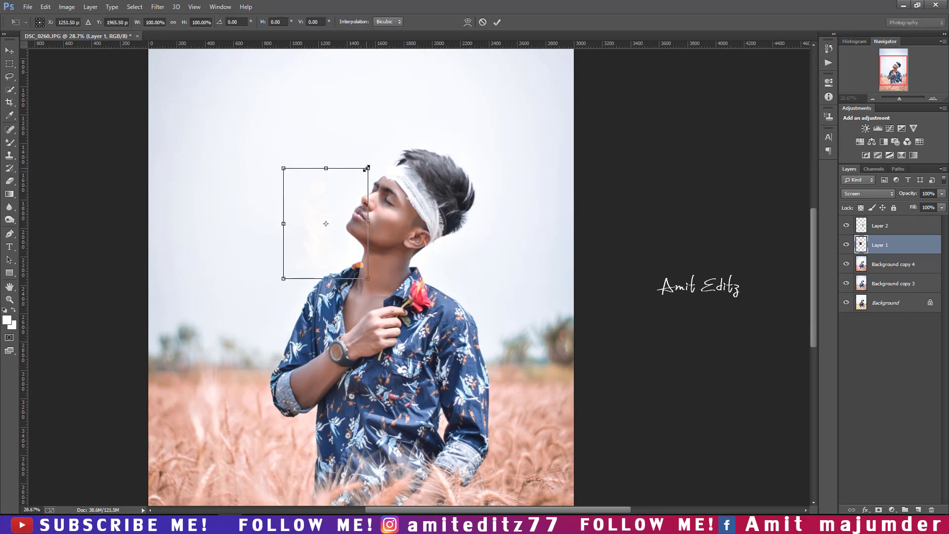
Scale the Layer 1 flame to about 105% and place it on the right shoulder
{"action": "left_click_drag", "start_coordinate": [368, 168], "coordinate": [361, 176]}
{"action": "mouse_move", "coordinate": [351, 223]}
{"action": "left_mouse_down"}
{"action": "mouse_move", "coordinate": [483, 289]}
{"action": "mouse_move", "coordinate": [497, 380]}
{"action": "left_mouse_up"}
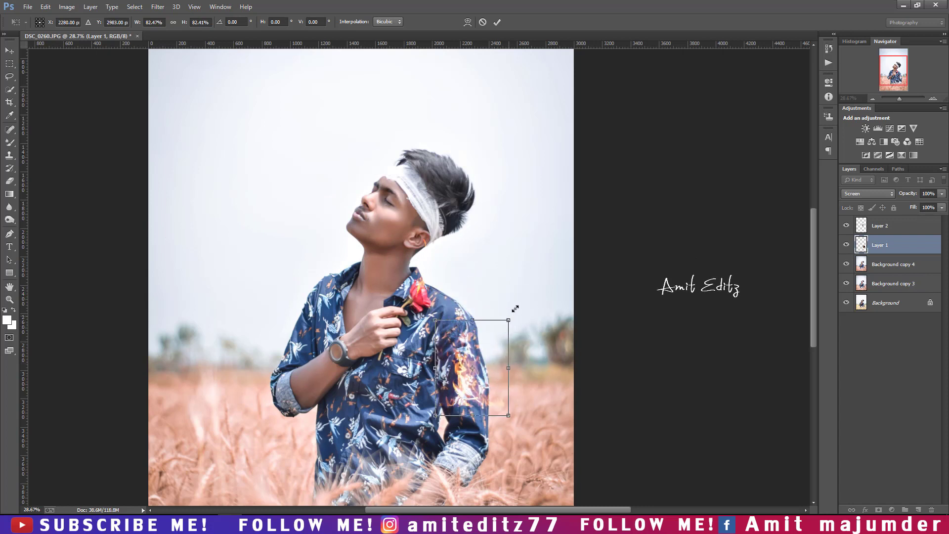
{"action": "left_click_drag", "start_coordinate": [508, 328], "coordinate": [524, 303]}
{"action": "mouse_move", "coordinate": [505, 338]}
{"action": "left_mouse_down"}
{"action": "mouse_move", "coordinate": [319, 296]}
{"action": "mouse_move", "coordinate": [338, 292]}
{"action": "left_mouse_up"}
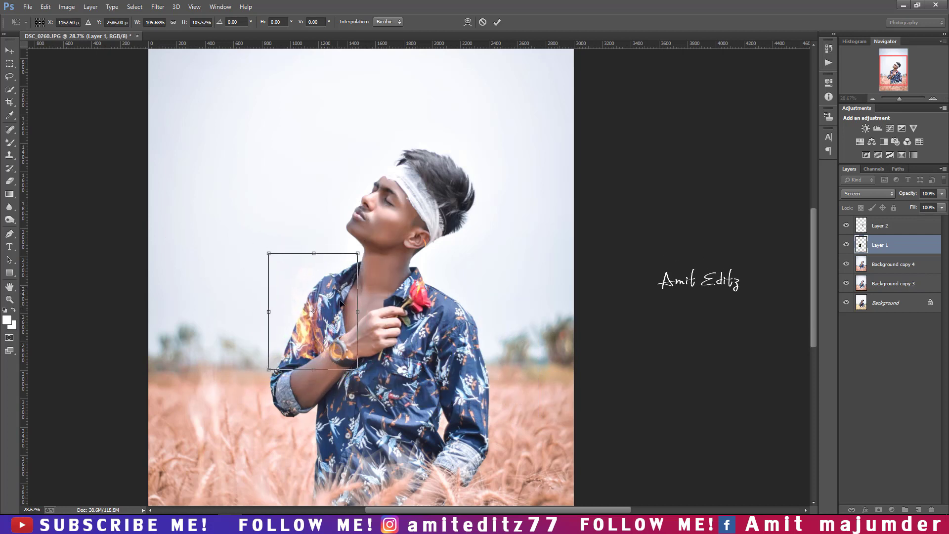
{"action": "left_click_drag", "start_coordinate": [331, 309], "coordinate": [473, 300]}
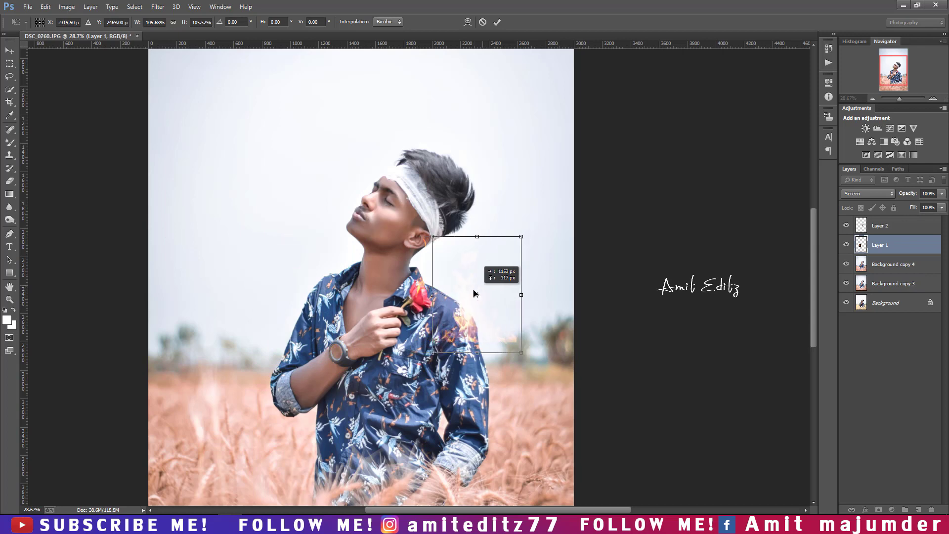
{"action": "key", "text": "Return"}
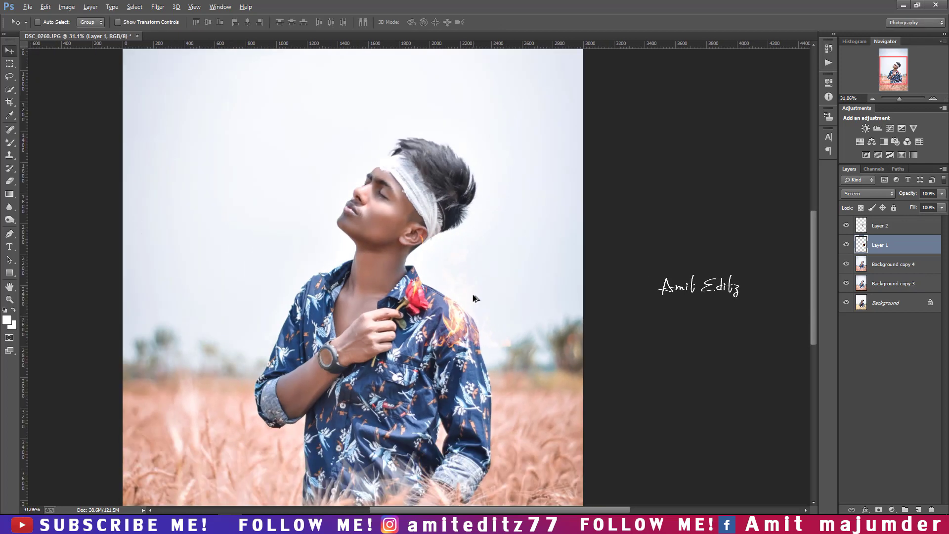
Lower the flame over the shoulder, then enlarge it to about 119% and shift it up slightly
{"action": "left_click_drag", "start_coordinate": [472, 295], "coordinate": [479, 398]}
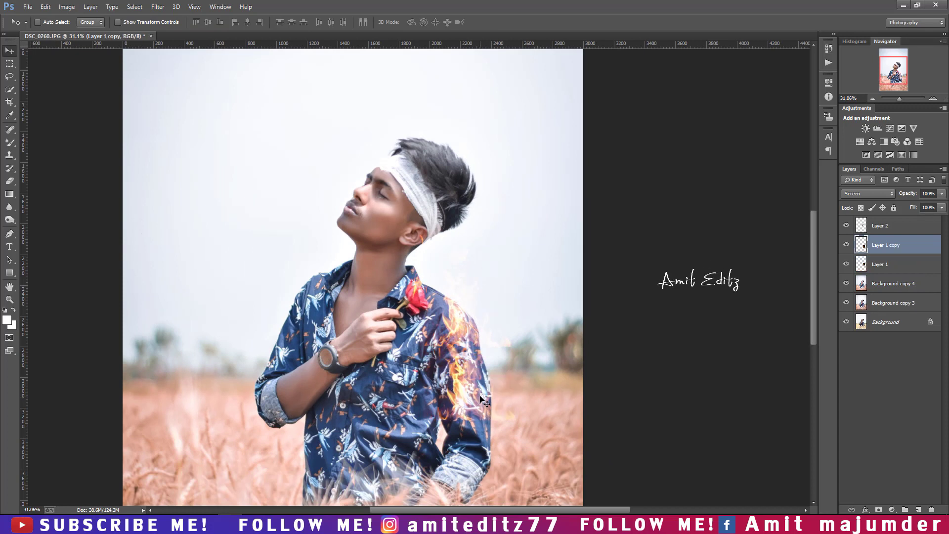
{"action": "key", "text": "ctrl+z"}
{"action": "left_click_drag", "start_coordinate": [474, 339], "coordinate": [479, 394]}
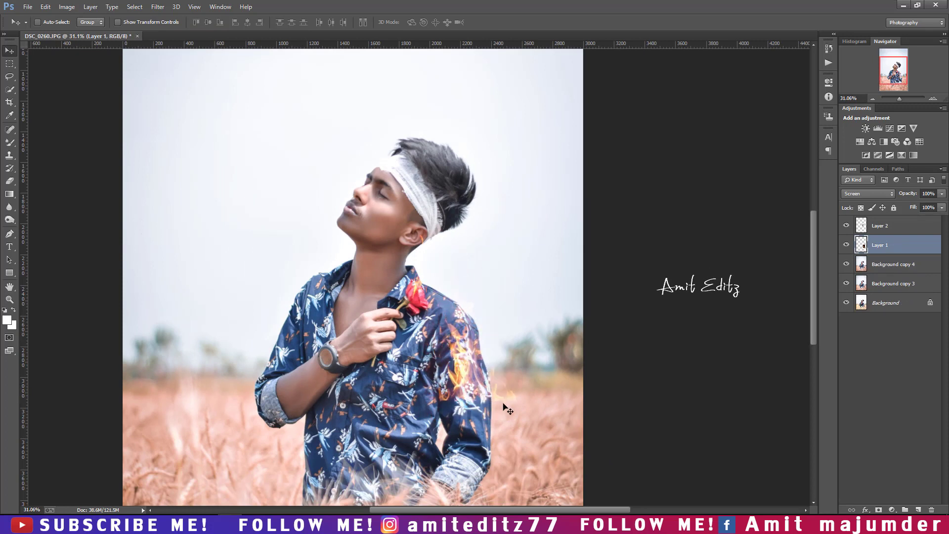
{"action": "key", "text": "ctrl+t"}
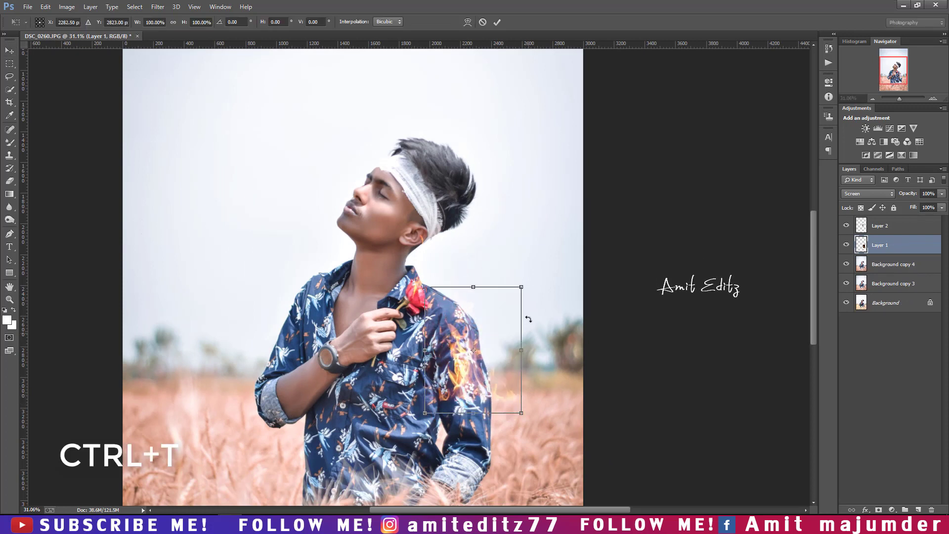
{"action": "left_click_drag", "start_coordinate": [524, 287], "coordinate": [530, 275]}
{"action": "mouse_move", "coordinate": [462, 375]}
{"action": "left_mouse_down"}
{"action": "mouse_move", "coordinate": [466, 353]}
{"action": "mouse_move", "coordinate": [462, 360]}
{"action": "left_mouse_up"}
{"action": "key", "text": "Return"}
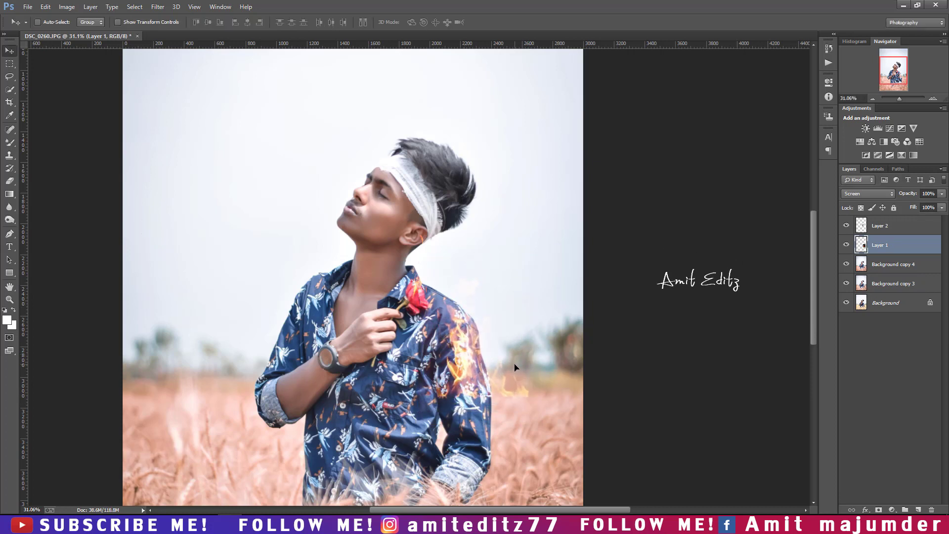
Inspect the flame placement and close a transform box without changes
{"action": "scroll", "coordinate": [503, 366], "scroll_direction": "down", "scroll_amount": 2}
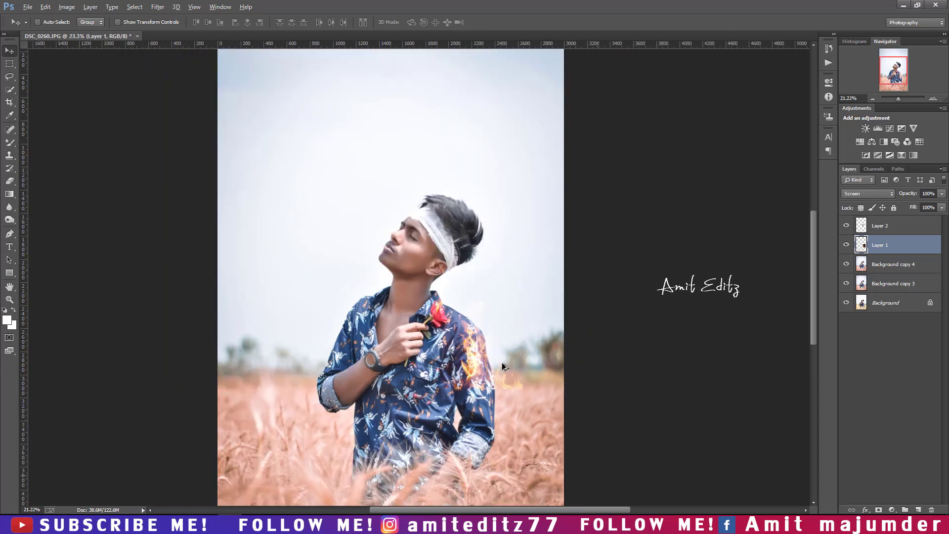
{"action": "scroll", "coordinate": [503, 366], "scroll_direction": "up", "scroll_amount": 3}
{"action": "scroll", "coordinate": [503, 365], "scroll_direction": "down", "scroll_amount": 2}
{"action": "scroll", "coordinate": [503, 366], "scroll_direction": "down", "scroll_amount": 3}
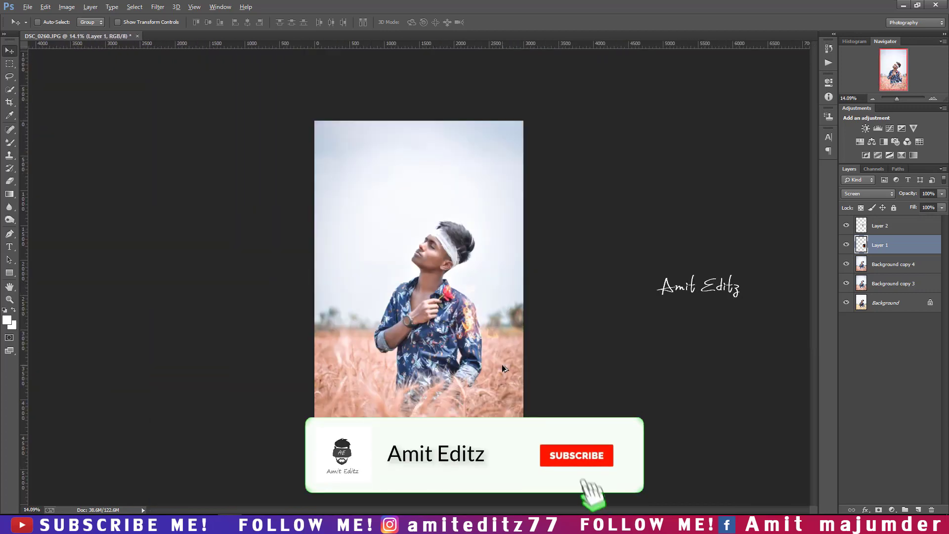
{"action": "scroll", "coordinate": [501, 346], "scroll_direction": "up", "scroll_amount": 2}
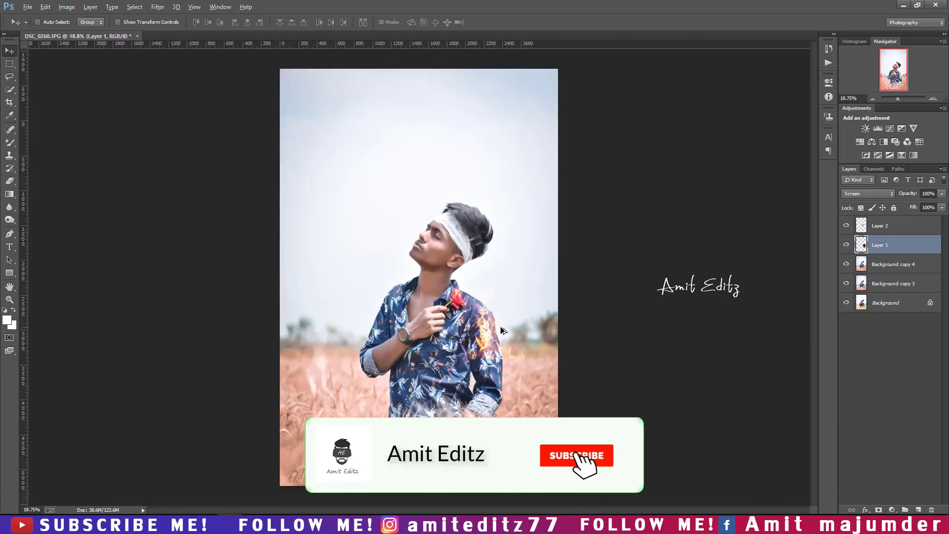
{"action": "scroll", "coordinate": [500, 327], "scroll_direction": "up", "scroll_amount": 3}
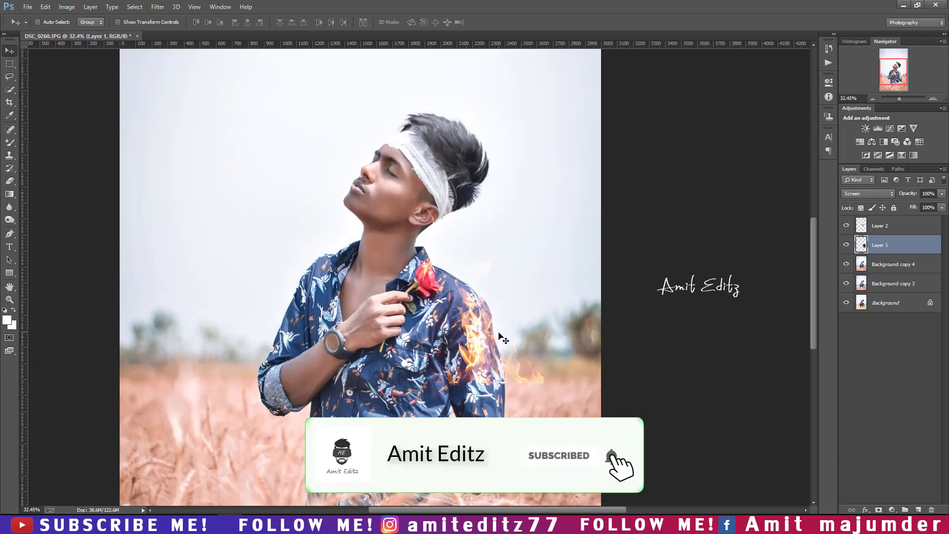
{"action": "key", "text": "ctrl+t"}
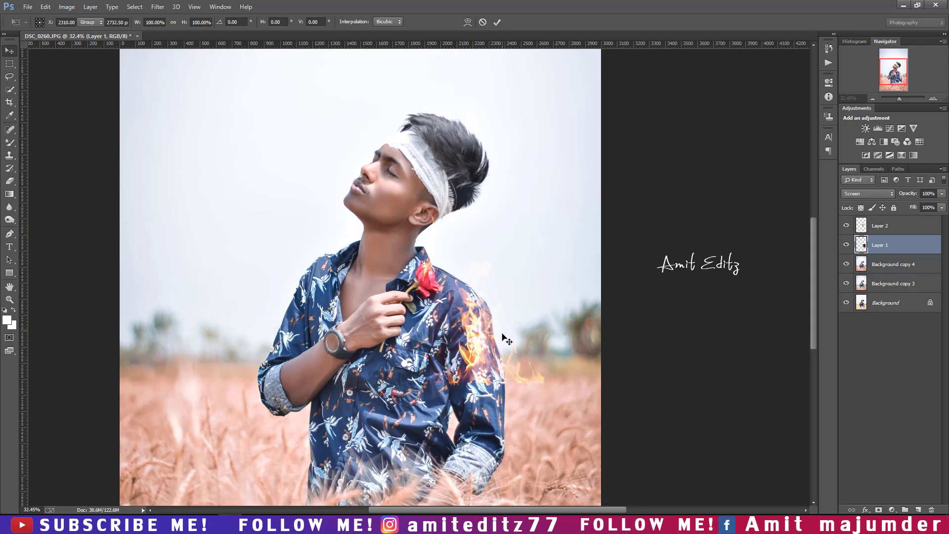
{"action": "key", "text": "Return"}
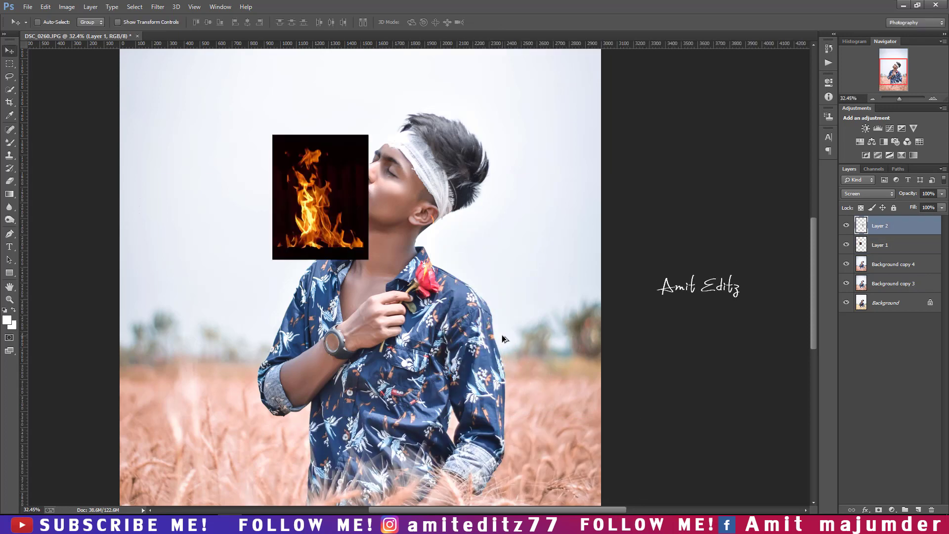
Try Darken on Layer 2, then return it to Screen mode
{"action": "left_click", "coordinate": [867, 193]}
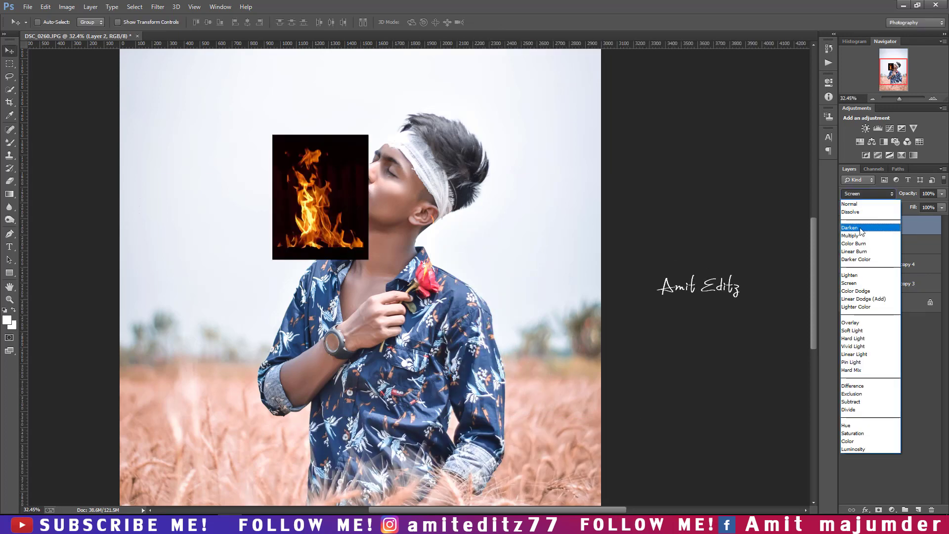
{"action": "left_click", "coordinate": [863, 220]}
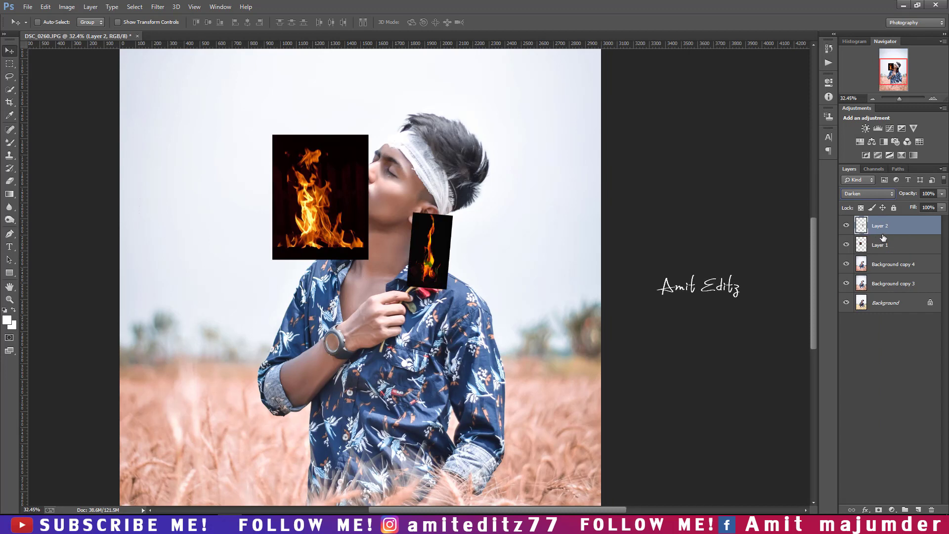
{"action": "key", "text": "shift+alt+s"}
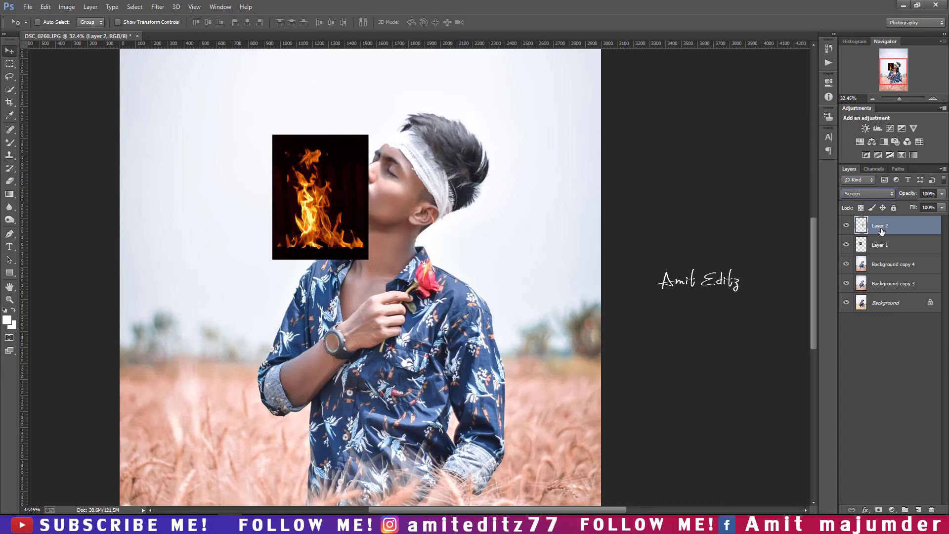
{"action": "left_click", "coordinate": [872, 197]}
{"action": "left_click", "coordinate": [871, 272]}
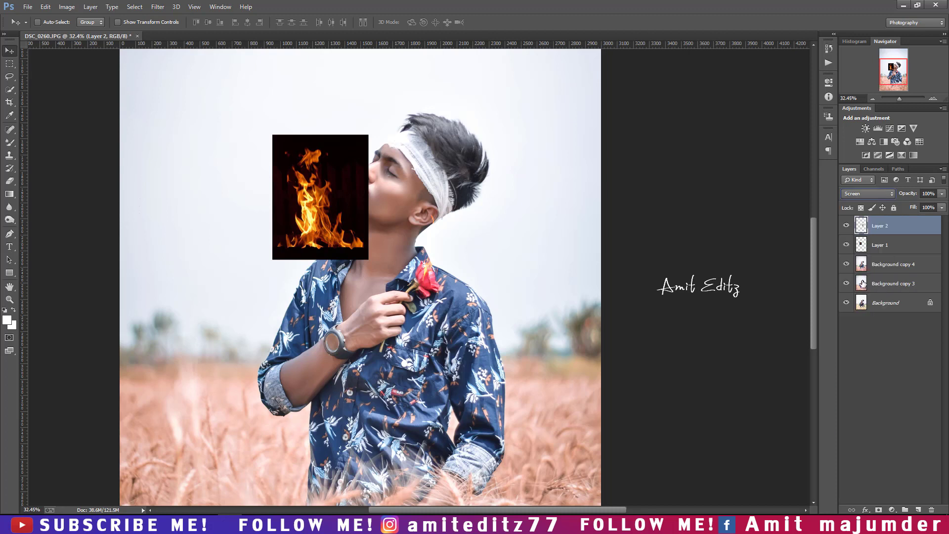
Cycle Layer 1 through blend modes: Multiply, Linear Burn, Screen, Hard Light and beyond
{"action": "left_click", "coordinate": [879, 242]}
{"action": "left_click", "coordinate": [873, 194]}
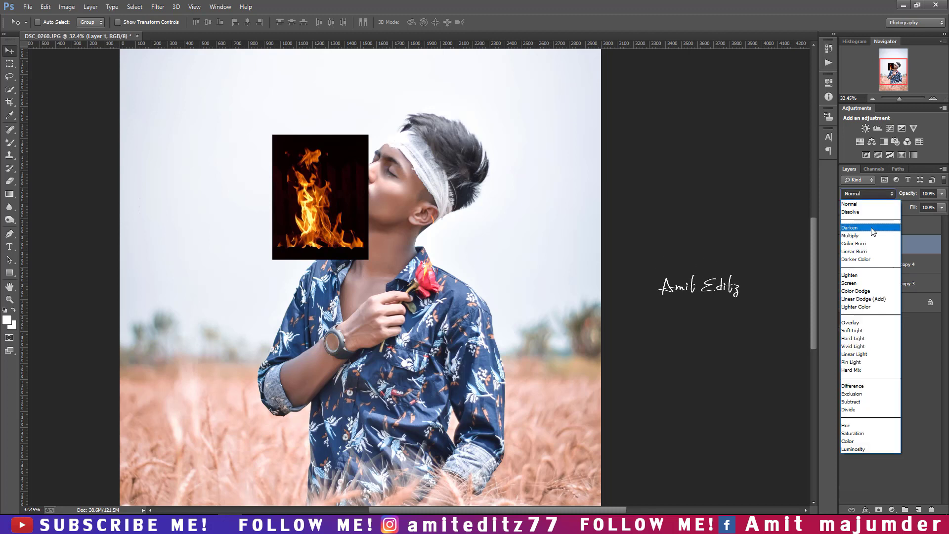
{"action": "left_click", "coordinate": [871, 227]}
{"action": "key", "text": "Down"}
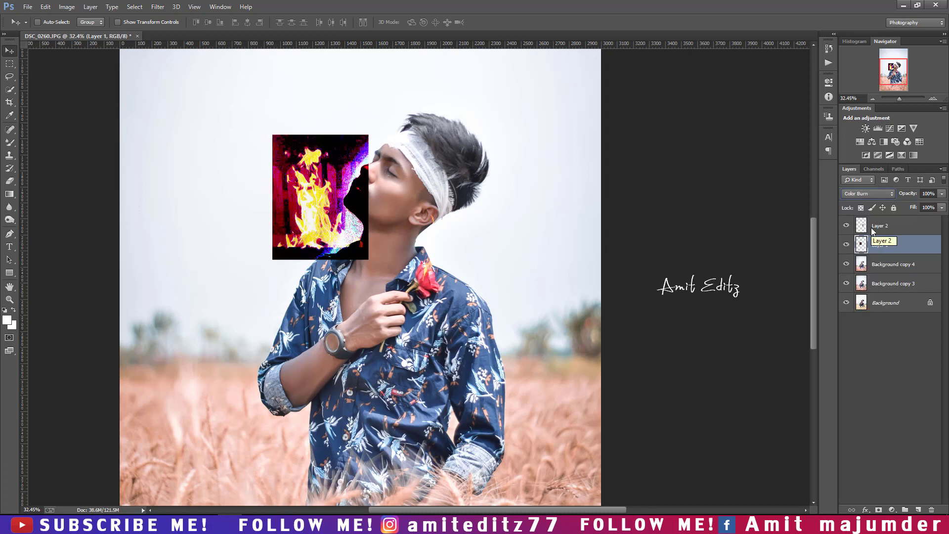
{"action": "key", "text": "Down"}
{"action": "key", "text": "Down"}
{"action": "key", "text": "Down"}
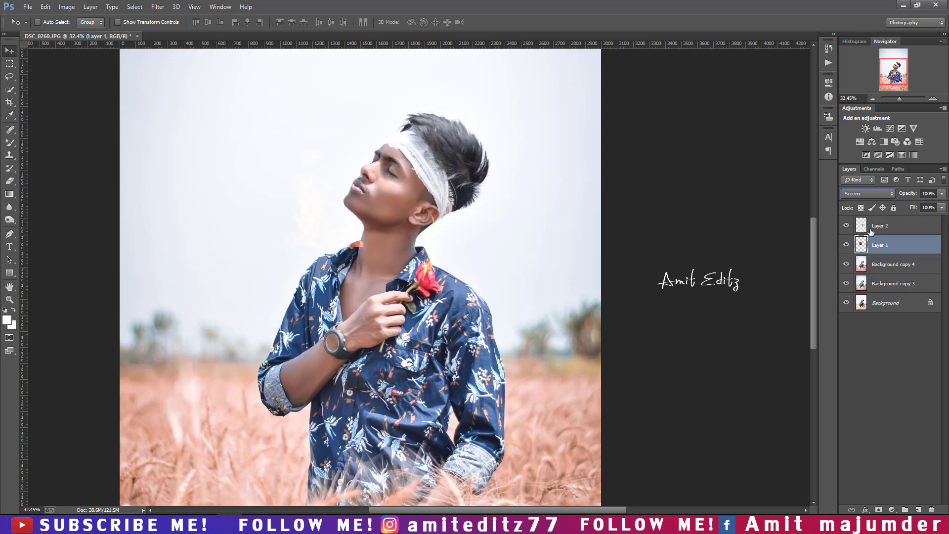
{"action": "key", "text": "Down"}
{"action": "key", "text": "Down"}
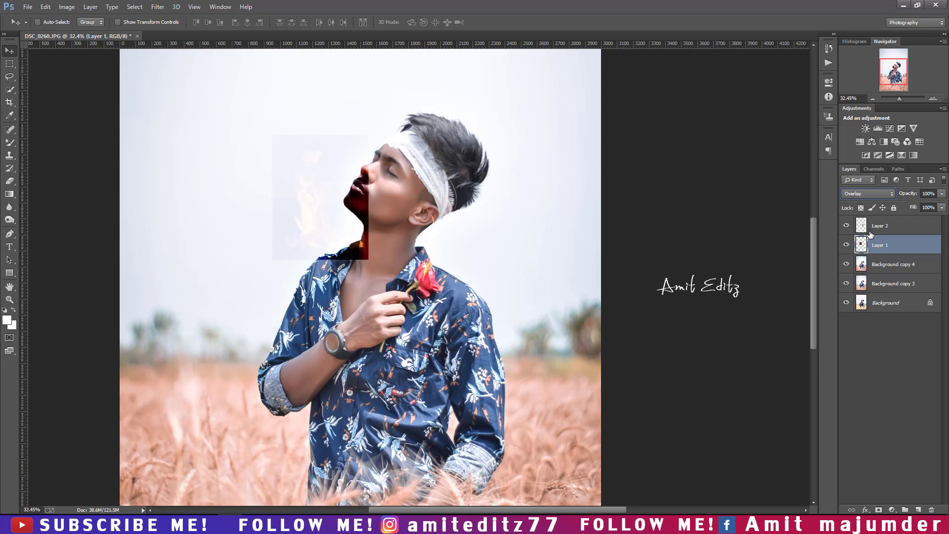
{"action": "key", "text": "Down"}
{"action": "key", "text": "Down"}
{"action": "key", "text": "Down"}
{"action": "key", "text": "Down"}
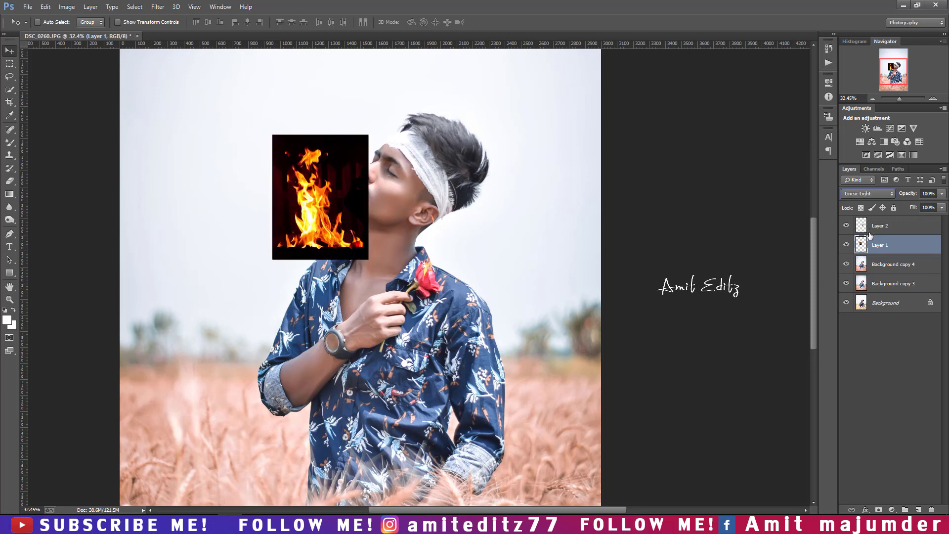
{"action": "key", "text": "Down"}
{"action": "key", "text": "Down"}
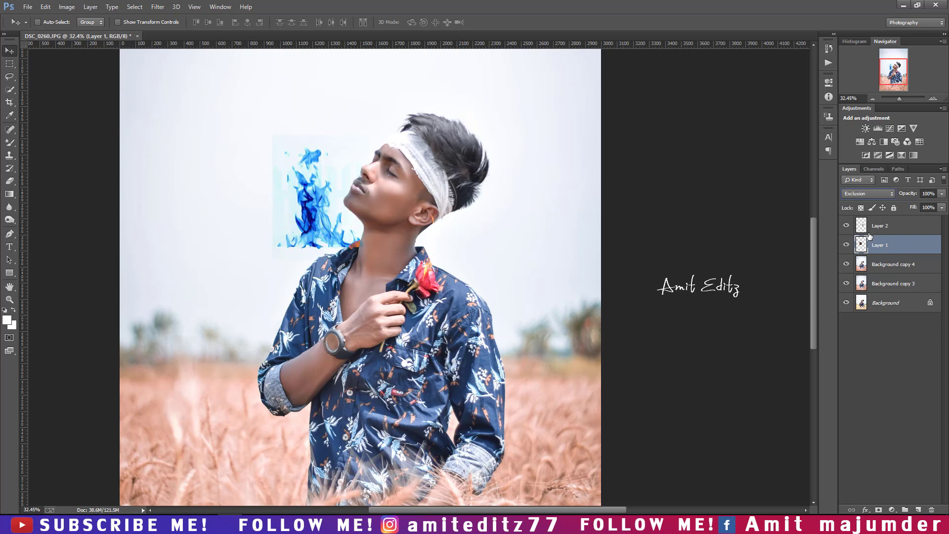
{"action": "key", "text": "Down"}
{"action": "key", "text": "Down"}
{"action": "key", "text": "Down"}
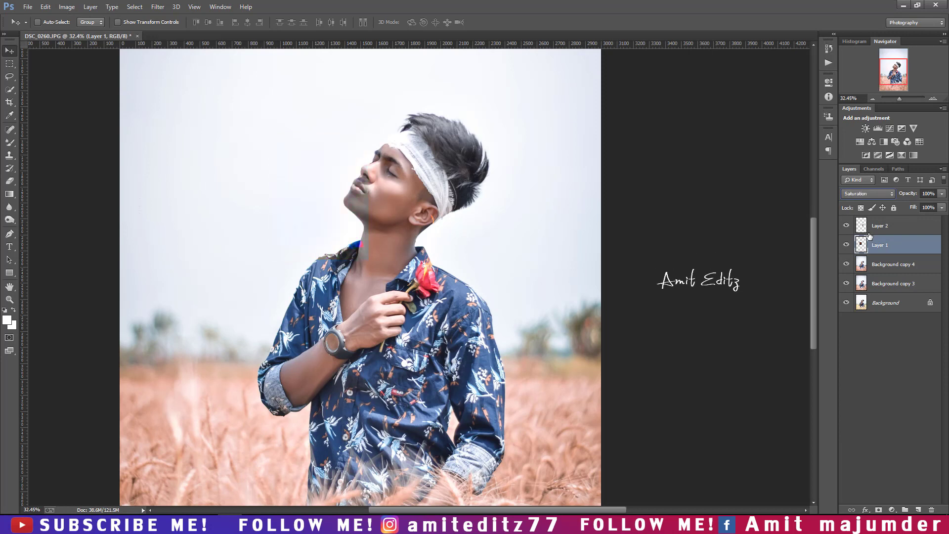
{"action": "key", "text": "Down"}
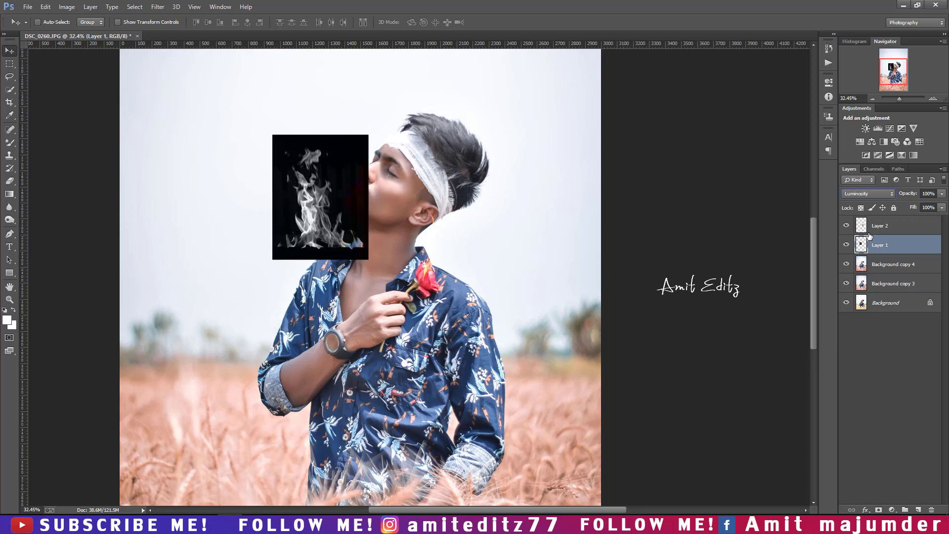
Set Layer 1 to Screen and move the flame down onto the left arm
{"action": "left_click", "coordinate": [870, 197]}
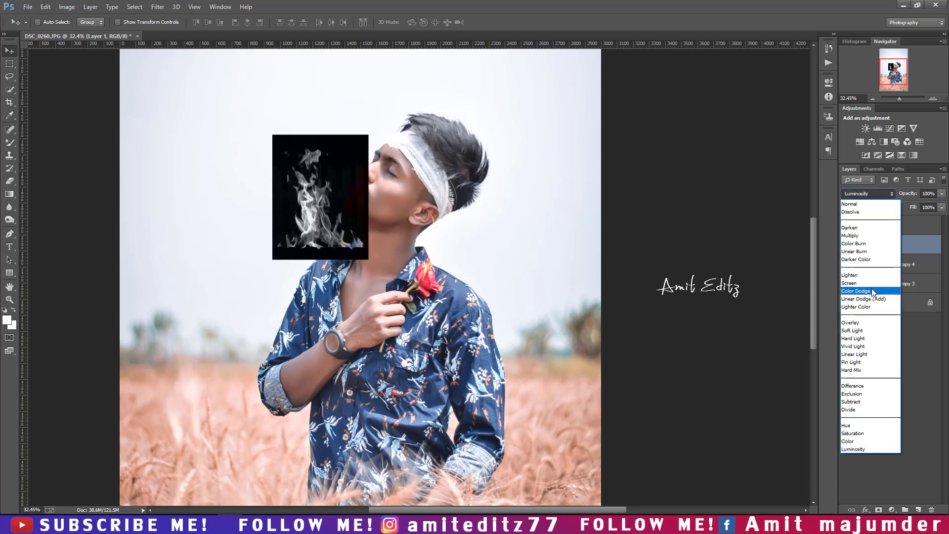
{"action": "left_click", "coordinate": [866, 291]}
{"action": "left_click_drag", "start_coordinate": [402, 220], "coordinate": [363, 340]}
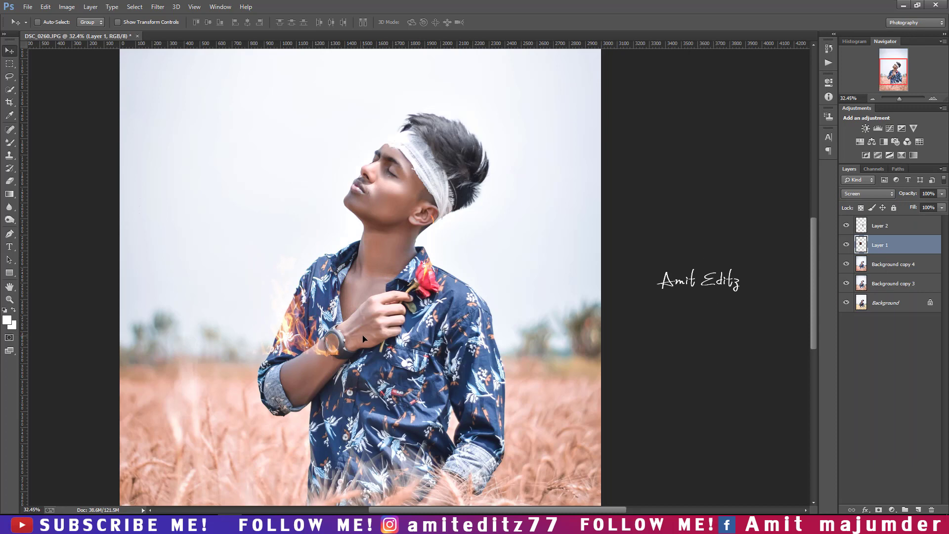
Duplicate Layer 1, move the copy onto the right arm, and add a layer mask
{"action": "scroll", "coordinate": [221, 293], "scroll_direction": "up", "scroll_amount": 1}
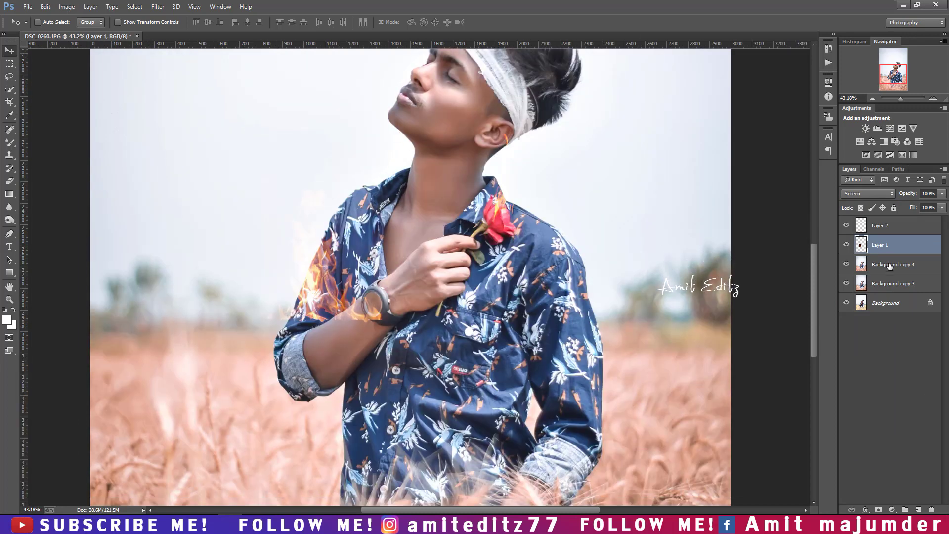
{"action": "left_click_drag", "start_coordinate": [890, 247], "coordinate": [918, 509]}
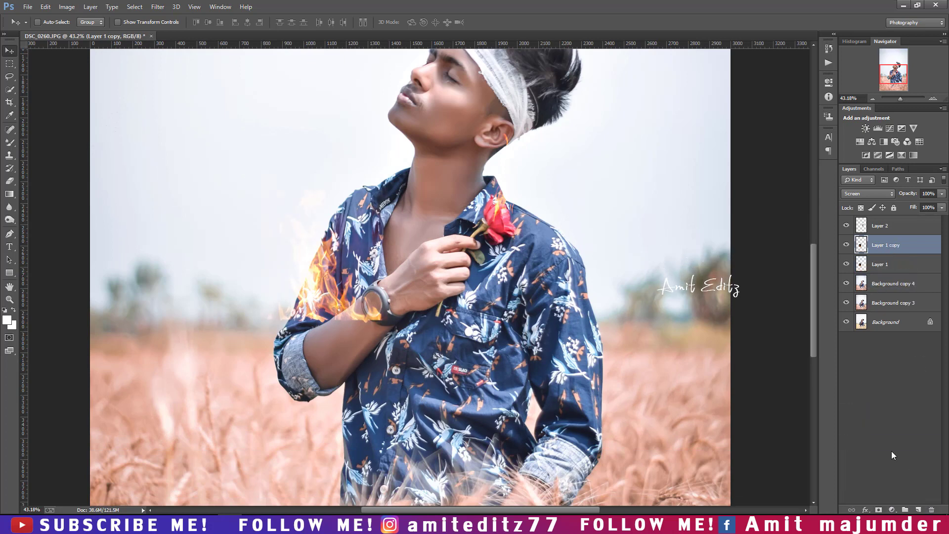
{"action": "left_click_drag", "start_coordinate": [312, 300], "coordinate": [588, 378]}
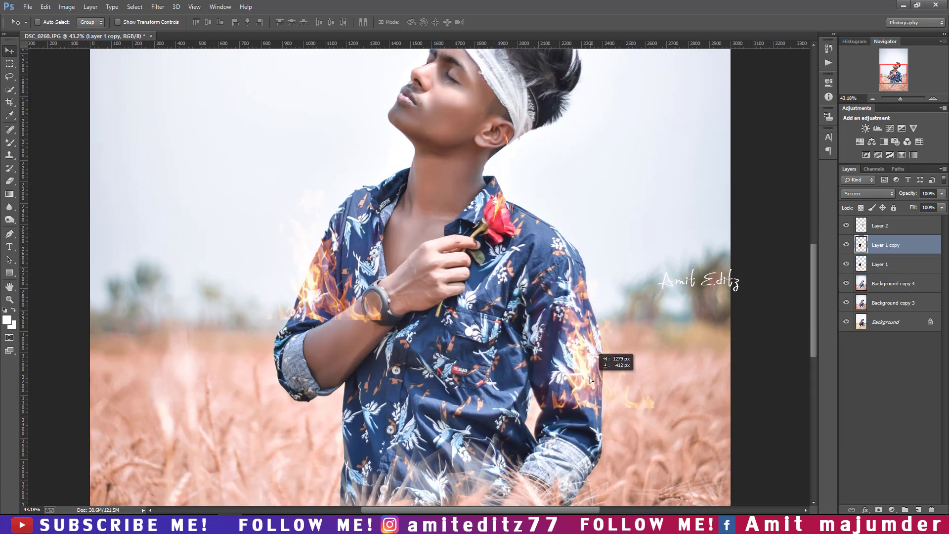
{"action": "left_click", "coordinate": [878, 509]}
Switch to the Brush tool with 100% opacity
{"action": "right_click", "coordinate": [10, 144]}
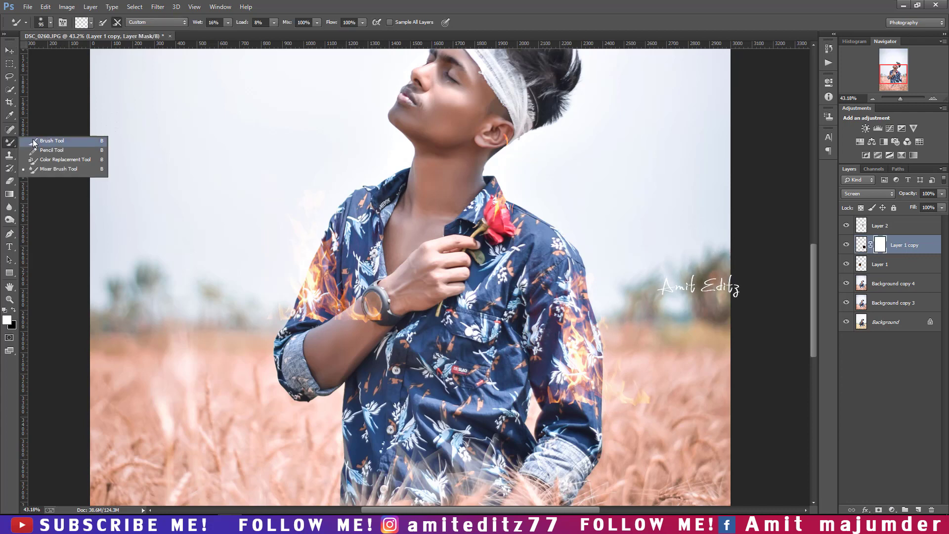
{"action": "left_click", "coordinate": [124, 141]}
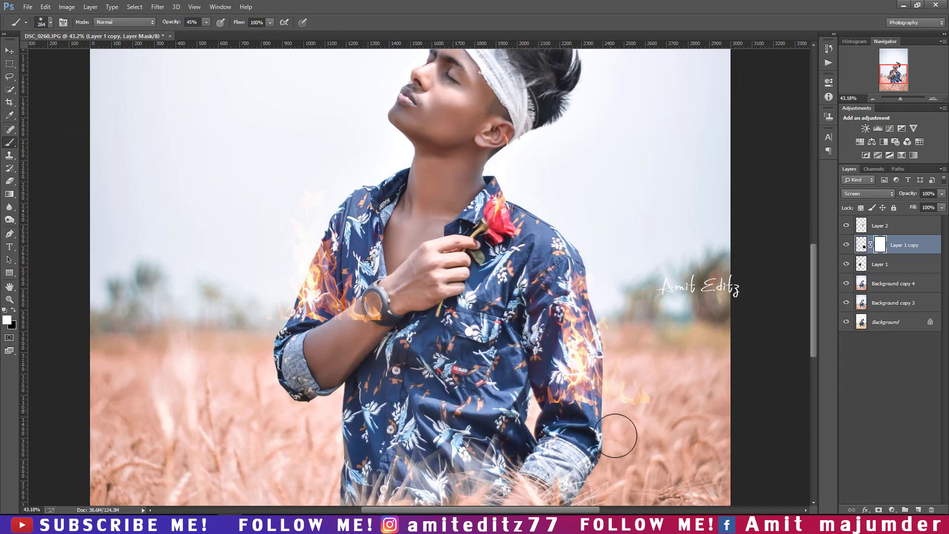
{"action": "left_click", "coordinate": [192, 21]}
{"action": "type", "text": "100"}
{"action": "key", "text": "Return"}
Paint black to hide stray flame right of the arm and settle the copy over it
{"action": "left_click", "coordinate": [9, 51]}
{"action": "left_click_drag", "start_coordinate": [310, 315], "coordinate": [325, 308]}
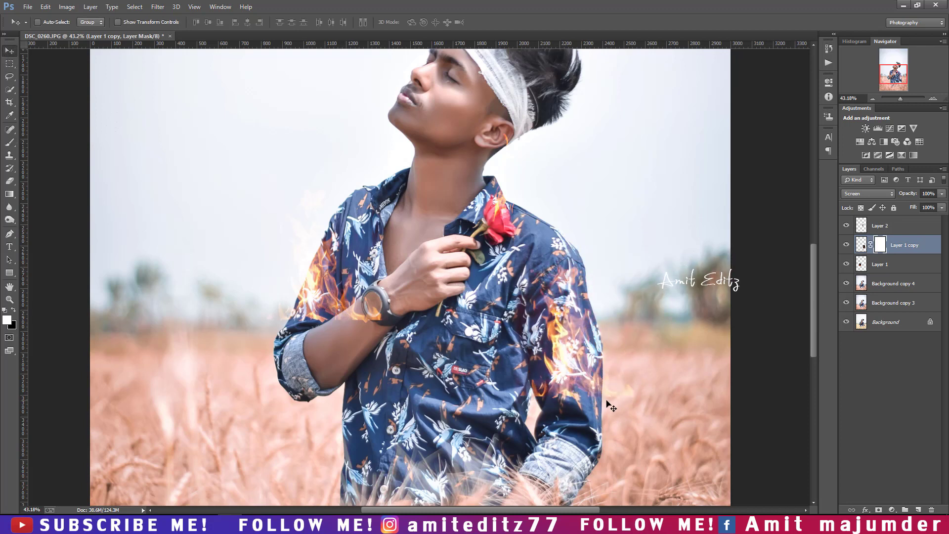
{"action": "left_click", "coordinate": [14, 310]}
{"action": "left_click", "coordinate": [8, 142]}
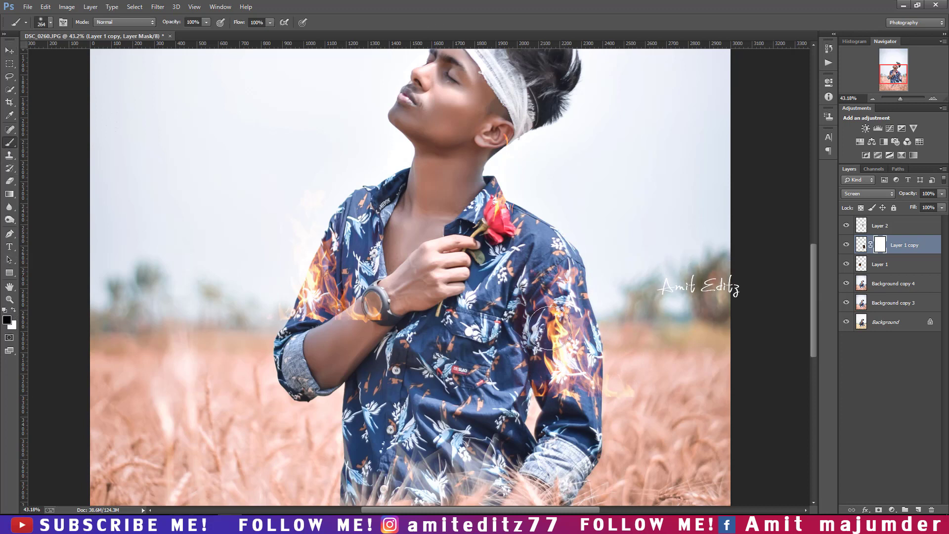
{"action": "left_click_drag", "start_coordinate": [599, 432], "coordinate": [630, 396]}
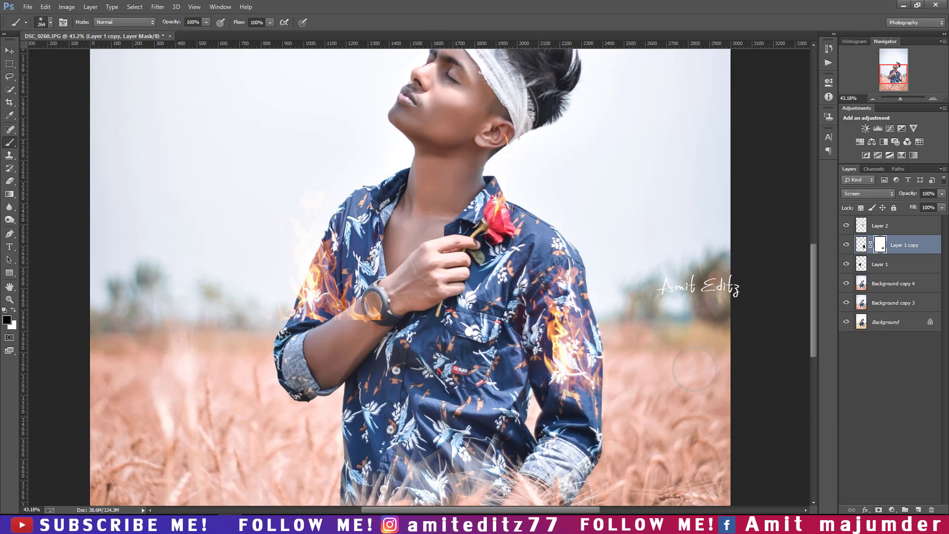
{"action": "left_click", "coordinate": [9, 51]}
{"action": "left_click_drag", "start_coordinate": [569, 343], "coordinate": [577, 350]}
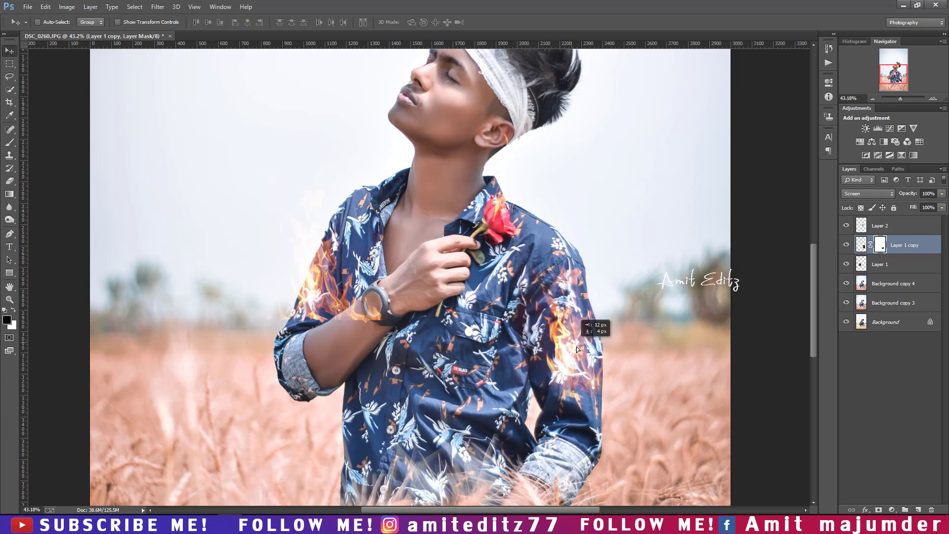
{"action": "left_click_drag", "start_coordinate": [551, 313], "coordinate": [562, 325]}
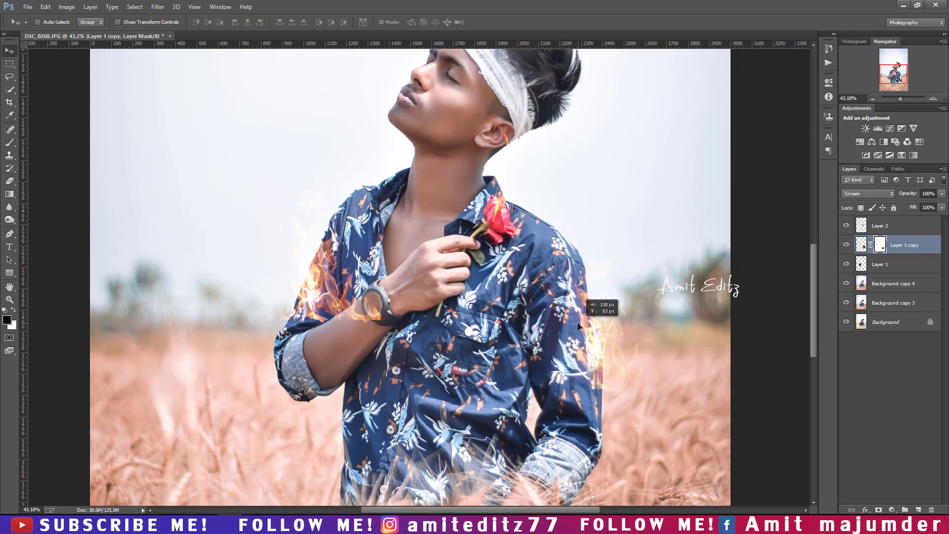
Mask Layer 1 and paint out the flame near the watch and forearm
{"action": "left_click", "coordinate": [905, 270]}
{"action": "left_click", "coordinate": [878, 510]}
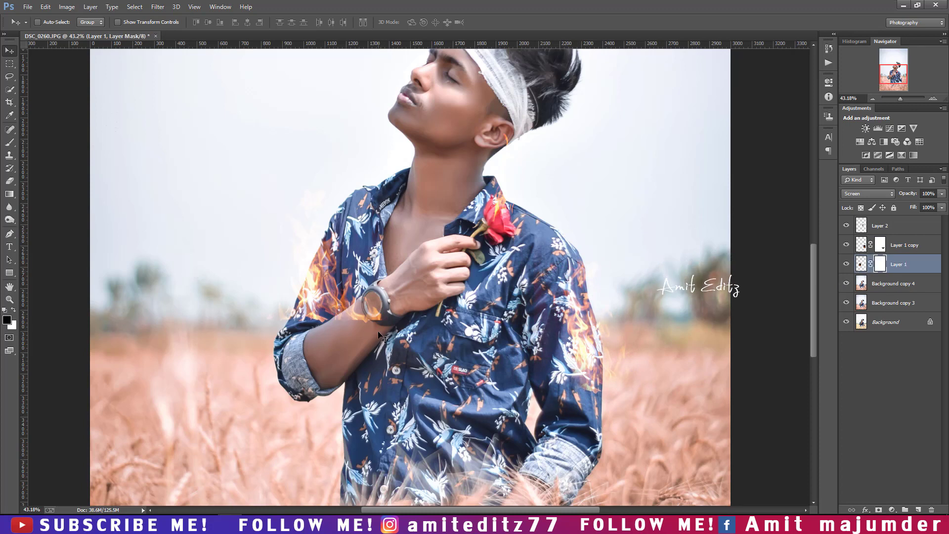
{"action": "left_click", "coordinate": [6, 144]}
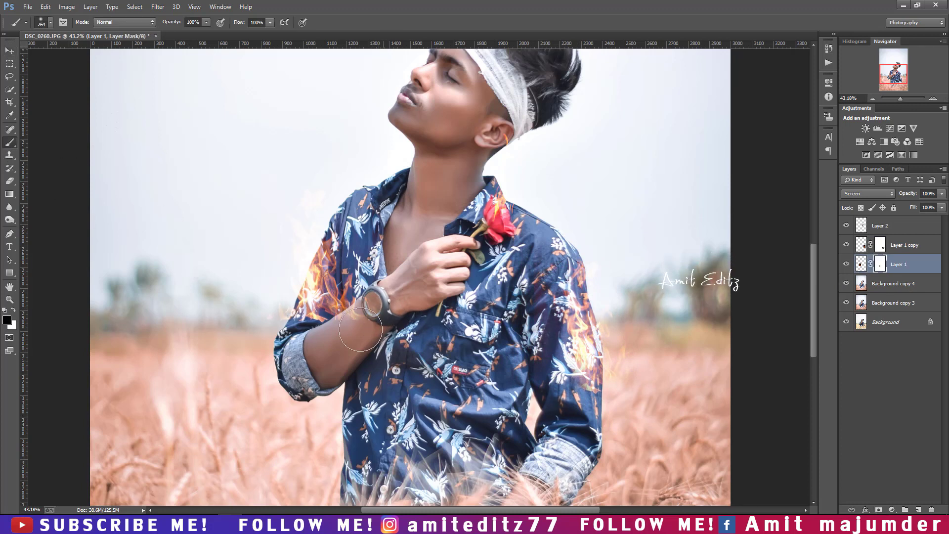
{"action": "left_click_drag", "start_coordinate": [371, 316], "coordinate": [350, 339]}
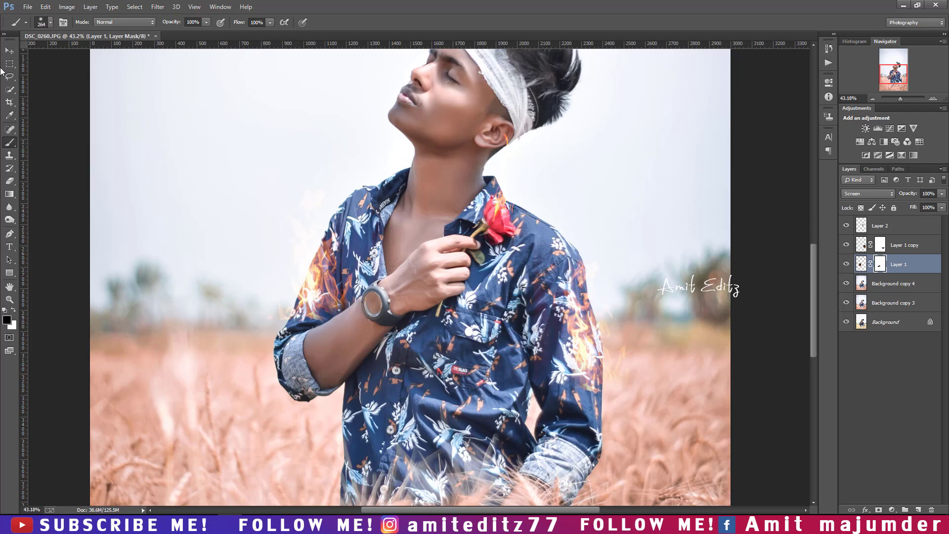
Select Layer 2 and duplicate it
{"action": "key", "text": "v"}
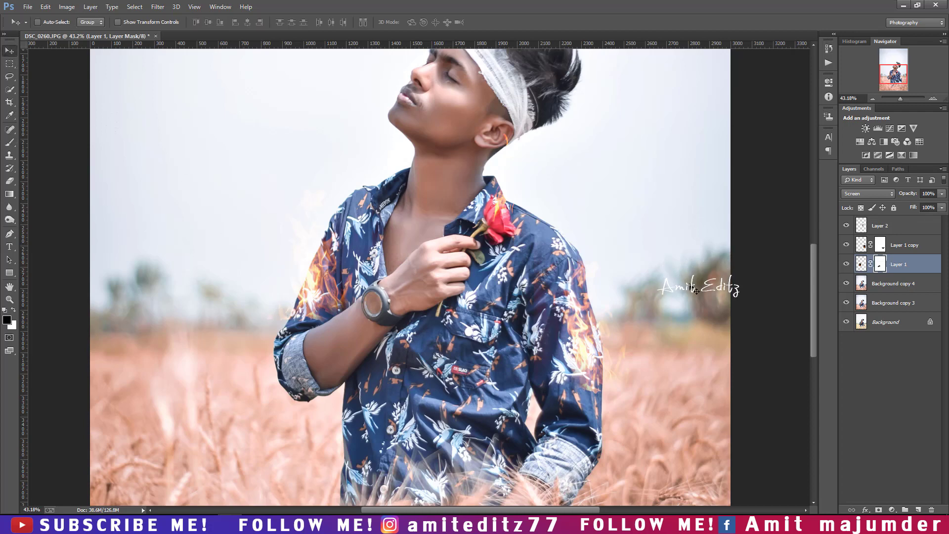
{"action": "scroll", "coordinate": [482, 279], "scroll_direction": "down", "scroll_amount": 4}
{"action": "scroll", "coordinate": [484, 278], "scroll_direction": "up", "scroll_amount": 2}
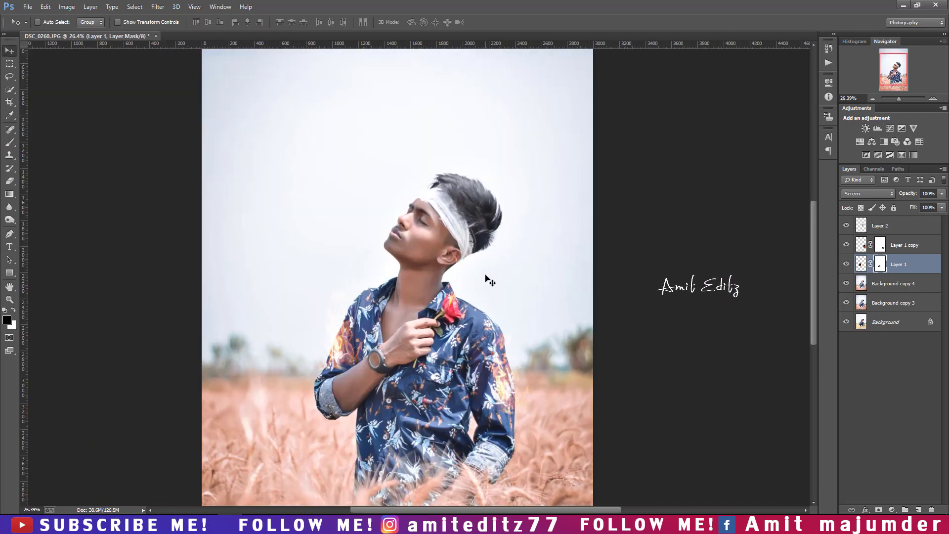
{"action": "scroll", "coordinate": [410, 312], "scroll_direction": "up", "scroll_amount": 1}
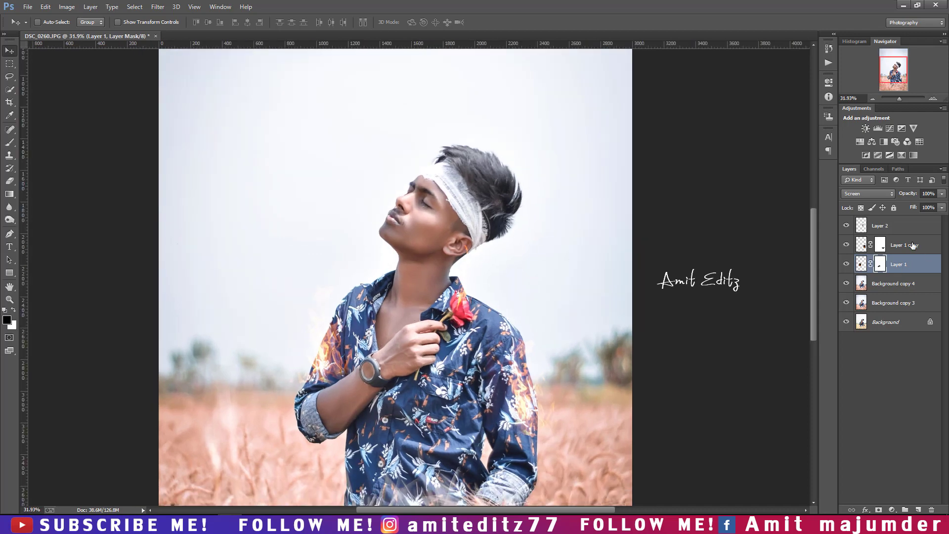
{"action": "left_click", "coordinate": [893, 228]}
{"action": "scroll", "coordinate": [482, 291], "scroll_direction": "up", "scroll_amount": 2}
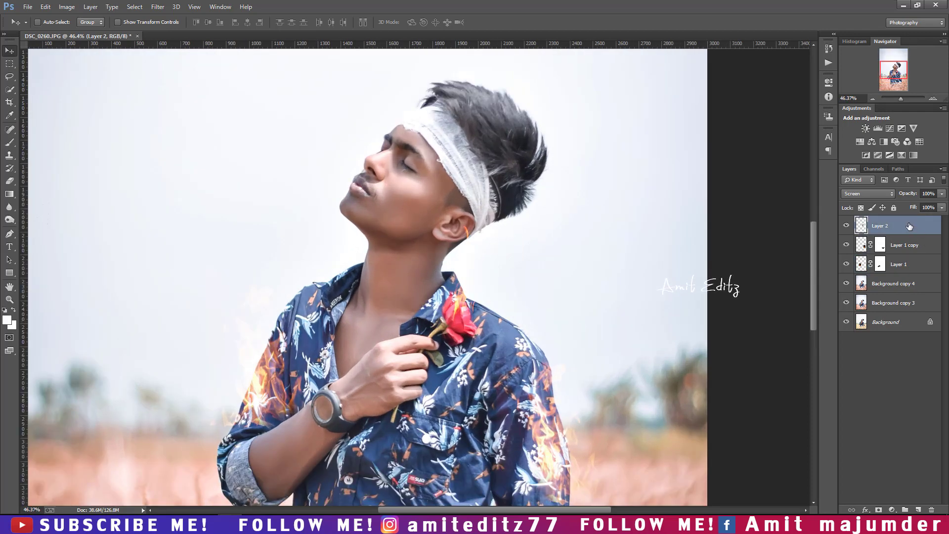
{"action": "left_click_drag", "start_coordinate": [909, 226], "coordinate": [918, 510]}
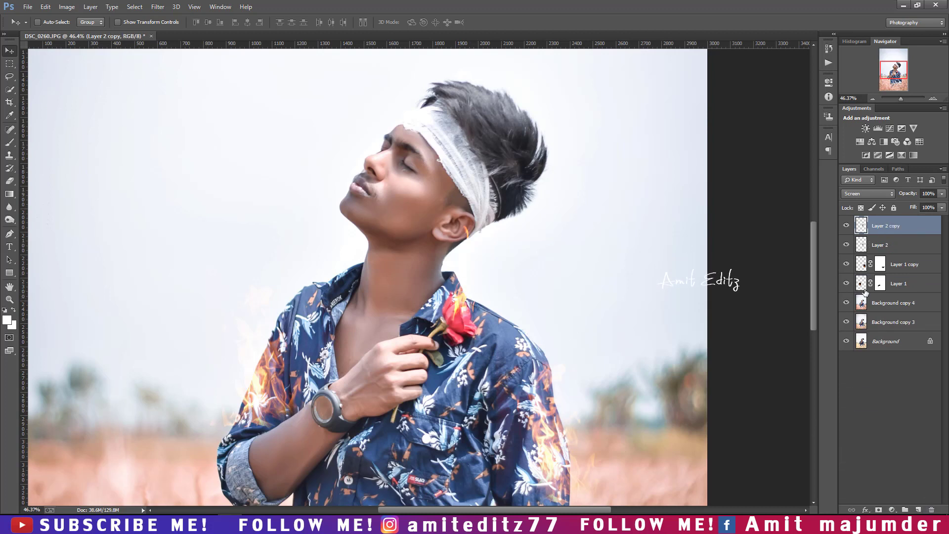
Apply the layer masks of Layer 1 copy and Layer 1
{"action": "left_click", "coordinate": [886, 269]}
{"action": "right_click", "coordinate": [886, 270]}
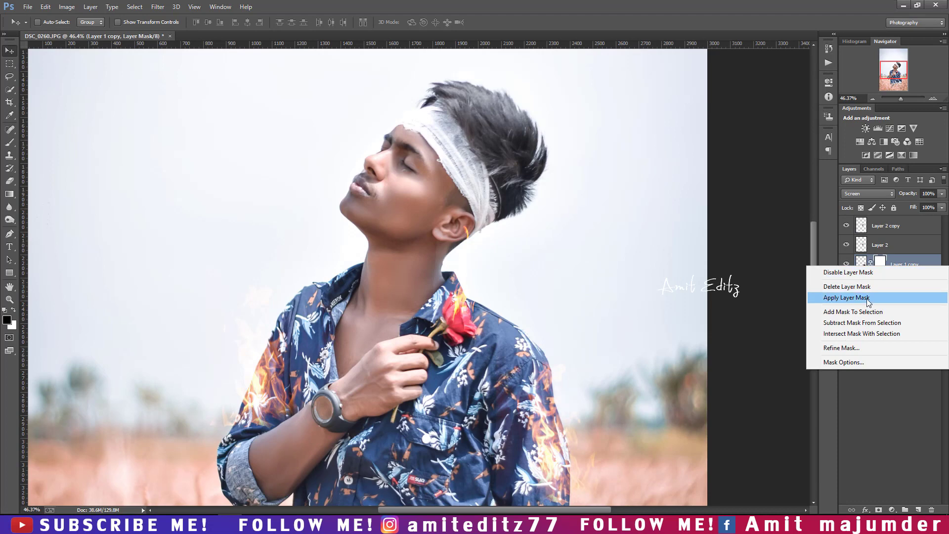
{"action": "left_click", "coordinate": [884, 297]}
{"action": "right_click", "coordinate": [880, 284]}
{"action": "left_click", "coordinate": [870, 313]}
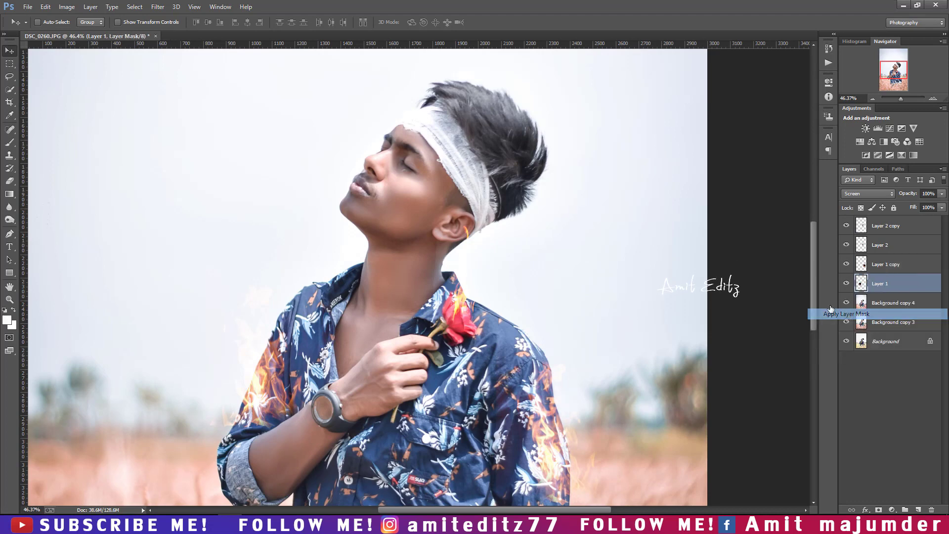
{"action": "scroll", "coordinate": [555, 314], "scroll_direction": "down", "scroll_amount": 1}
Duplicate the Layer 1 flames and move the new copy up on the right shoulder
{"action": "key", "text": "ctrl+j"}
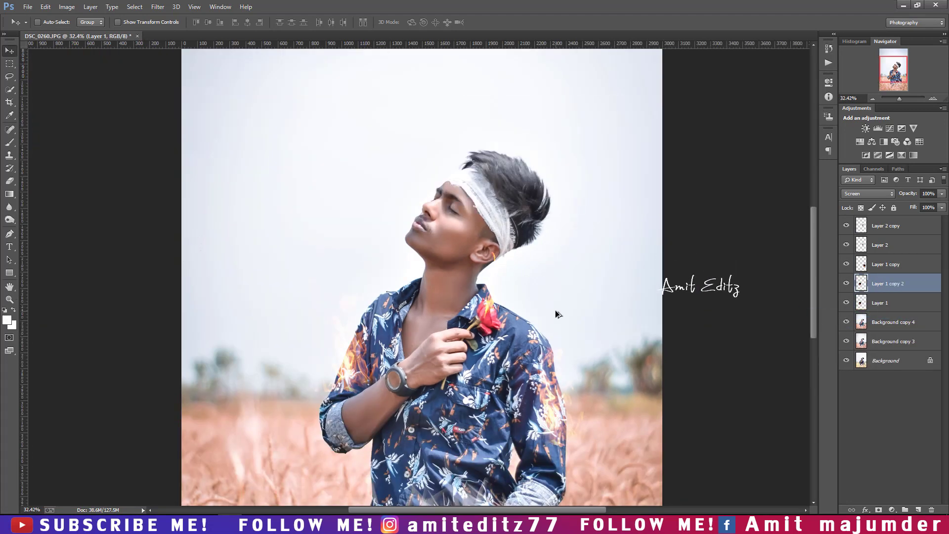
{"action": "left_click", "coordinate": [875, 267]}
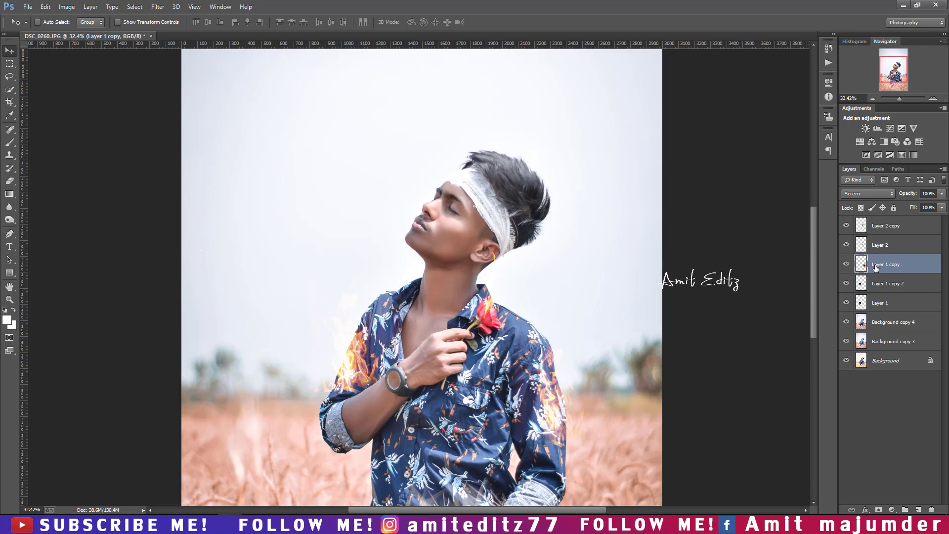
{"action": "key", "text": "ctrl+j"}
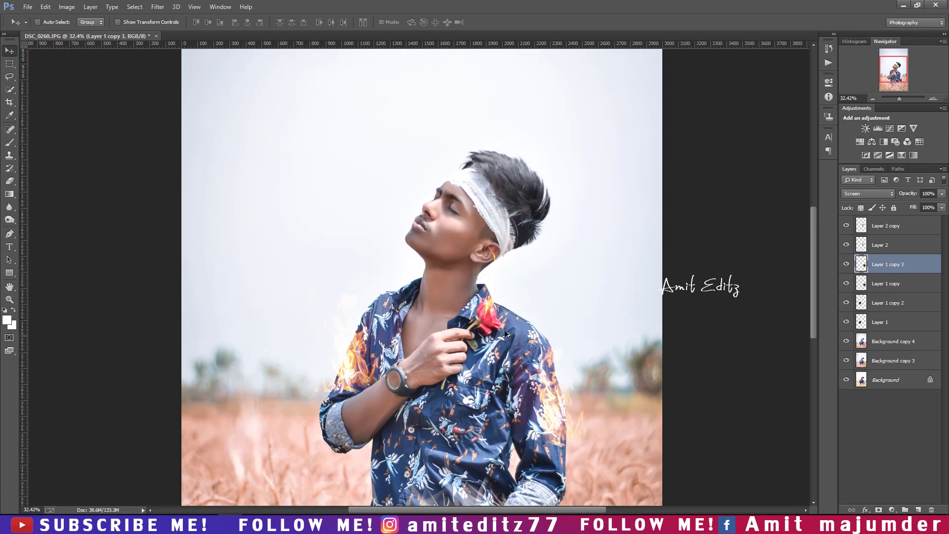
{"action": "scroll", "coordinate": [505, 334], "scroll_direction": "down", "scroll_amount": 3}
{"action": "scroll", "coordinate": [513, 318], "scroll_direction": "down", "scroll_amount": 2}
{"action": "scroll", "coordinate": [513, 319], "scroll_direction": "up", "scroll_amount": 2}
{"action": "scroll", "coordinate": [491, 352], "scroll_direction": "up", "scroll_amount": 1}
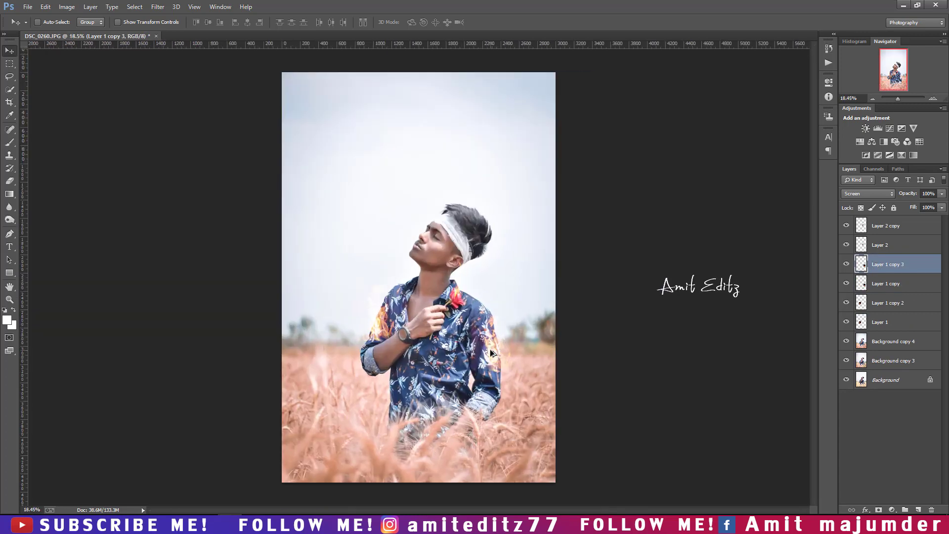
{"action": "scroll", "coordinate": [491, 352], "scroll_direction": "up", "scroll_amount": 2}
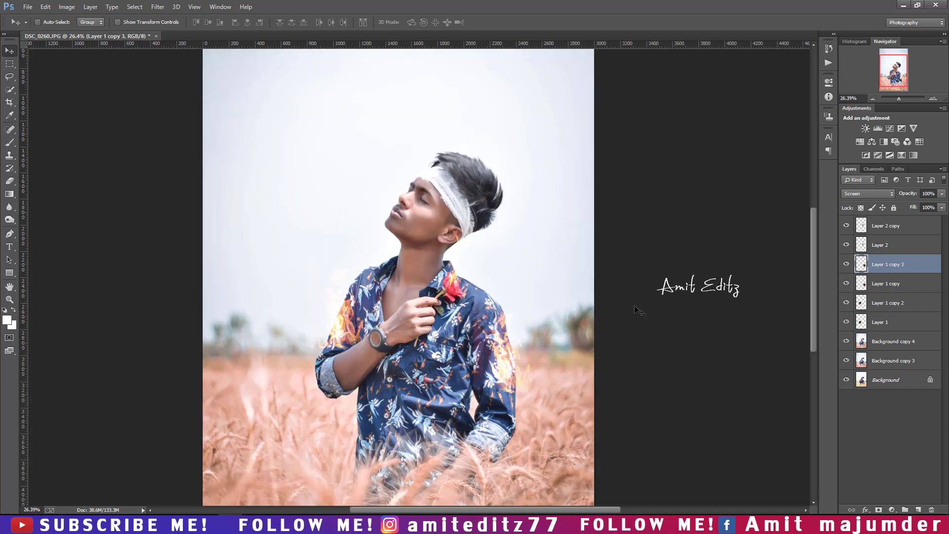
{"action": "left_click_drag", "start_coordinate": [357, 323], "coordinate": [333, 265]}
Add two more flame copies along the arm and compare Layer 1 copy 3's visibility
{"action": "key", "text": "ctrl+j"}
{"action": "scroll", "coordinate": [556, 369], "scroll_direction": "up", "scroll_amount": 2}
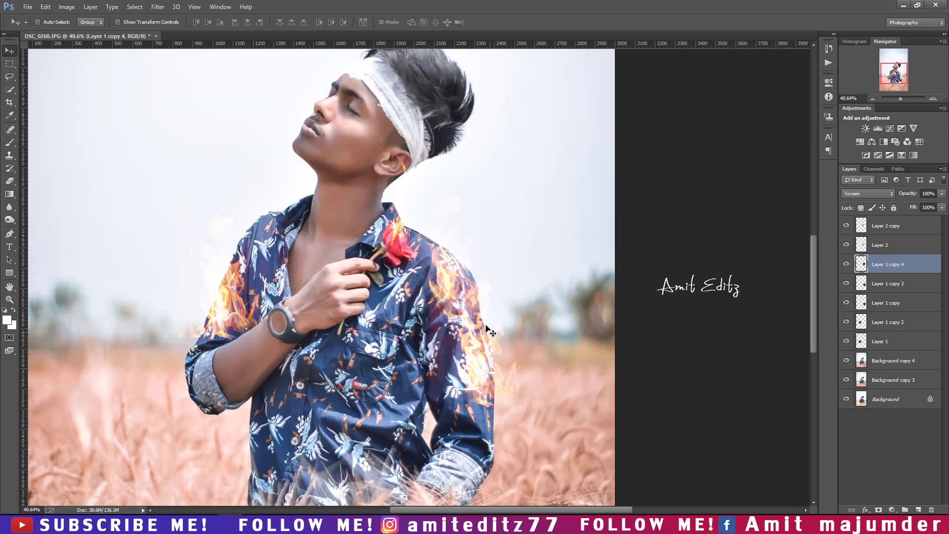
{"action": "mouse_move", "coordinate": [455, 254]}
{"action": "left_mouse_down"}
{"action": "mouse_move", "coordinate": [458, 280]}
{"action": "mouse_move", "coordinate": [457, 261]}
{"action": "mouse_move", "coordinate": [248, 225]}
{"action": "left_mouse_up"}
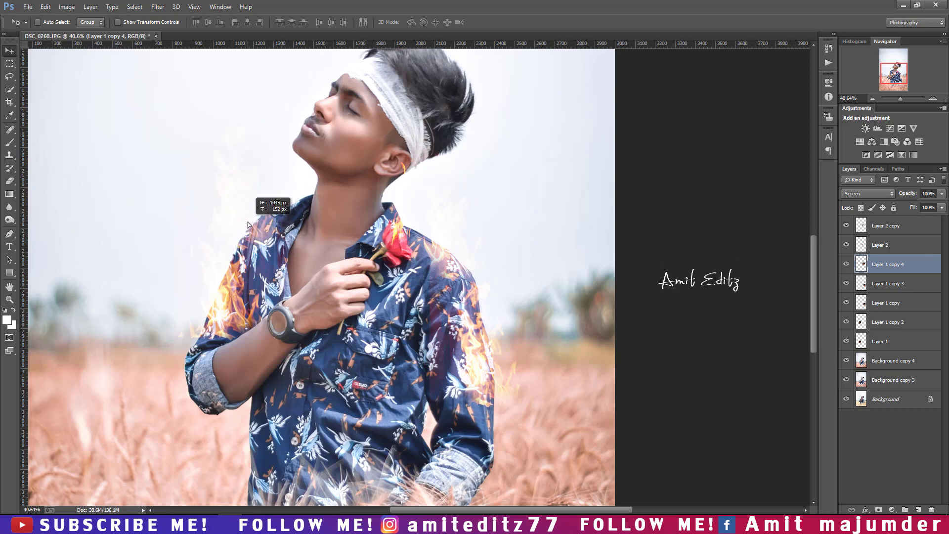
{"action": "key", "text": "ctrl+j"}
{"action": "scroll", "coordinate": [332, 300], "scroll_direction": "down", "scroll_amount": 3}
{"action": "scroll", "coordinate": [348, 311], "scroll_direction": "up", "scroll_amount": 1}
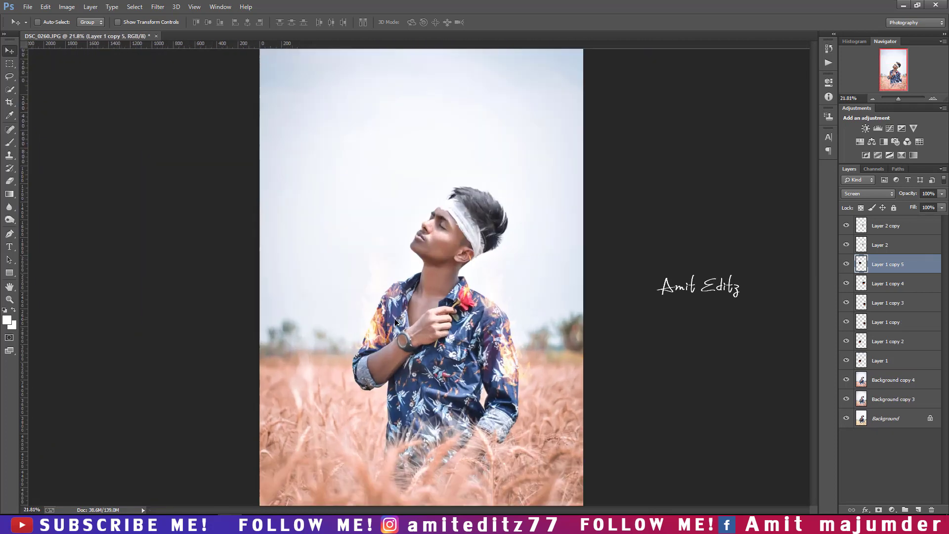
{"action": "scroll", "coordinate": [541, 349], "scroll_direction": "up", "scroll_amount": 2}
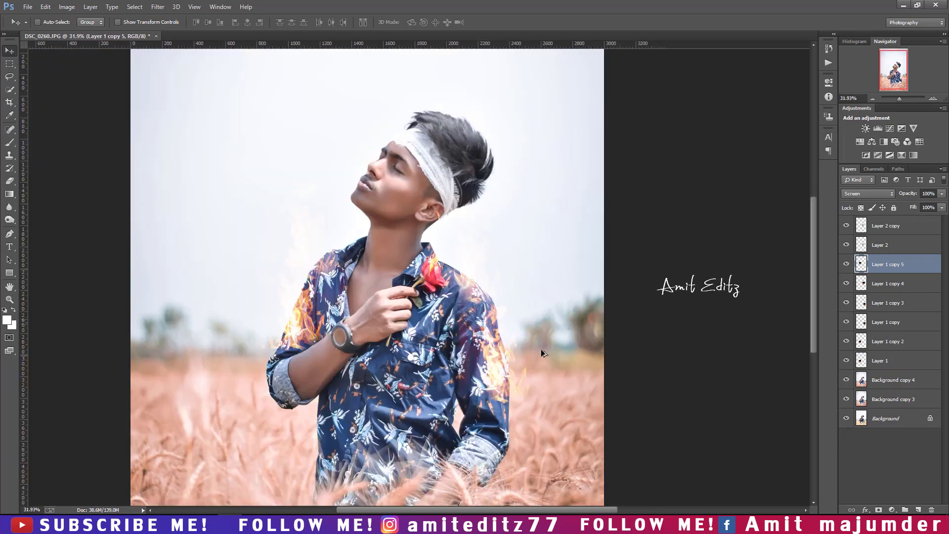
{"action": "left_click", "coordinate": [881, 309]}
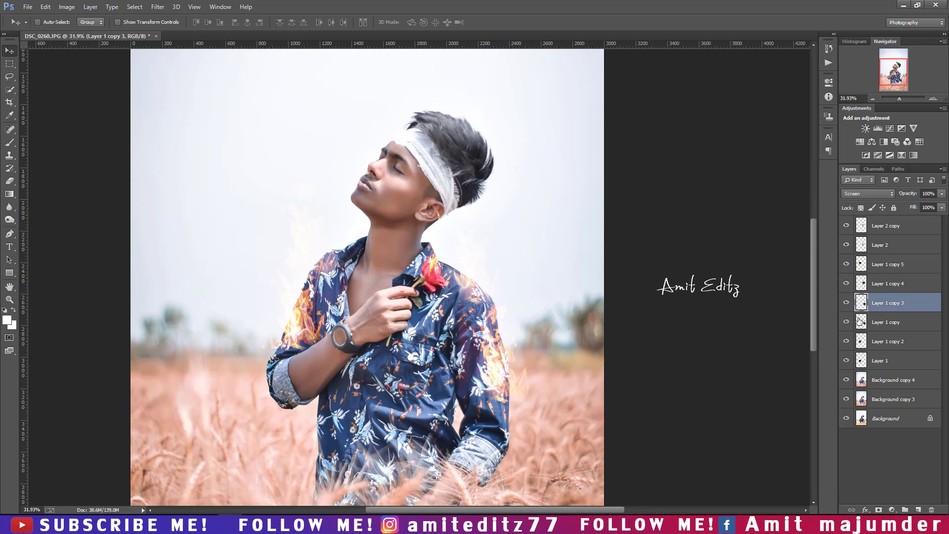
{"action": "left_click", "coordinate": [847, 323]}
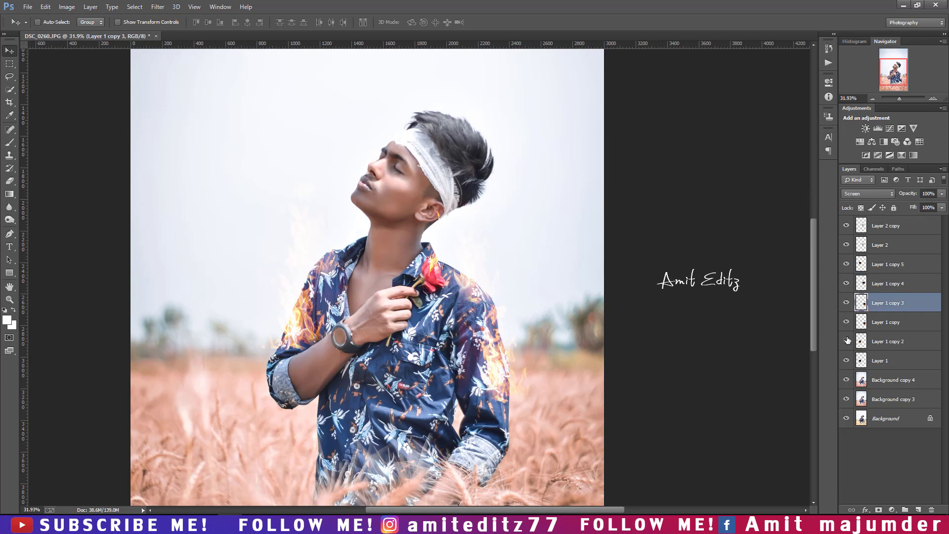
Lower Layer 1 copy's opacity to 59%
{"action": "left_click", "coordinate": [847, 340]}
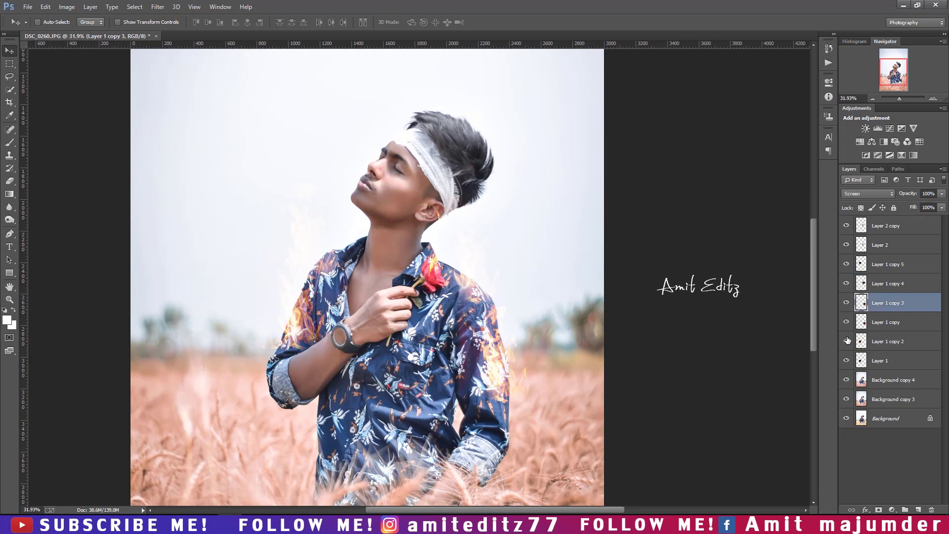
{"action": "left_click", "coordinate": [890, 324]}
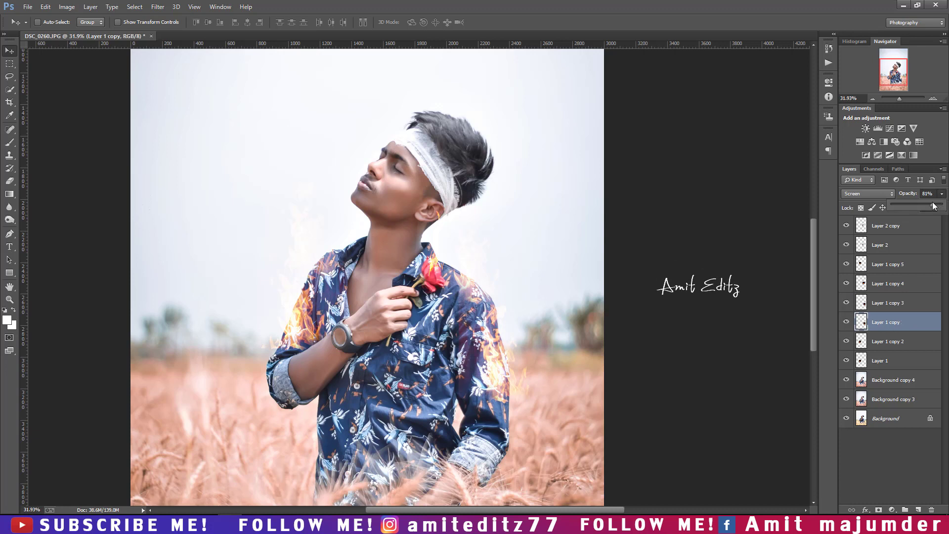
{"action": "left_click_drag", "start_coordinate": [931, 207], "coordinate": [921, 206]}
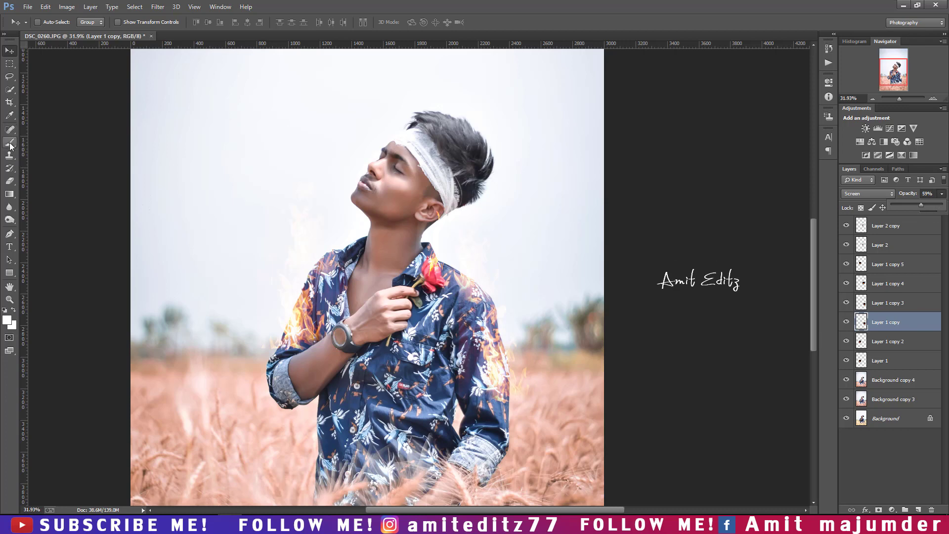
{"action": "scroll", "coordinate": [341, 369], "scroll_direction": "up", "scroll_amount": 3}
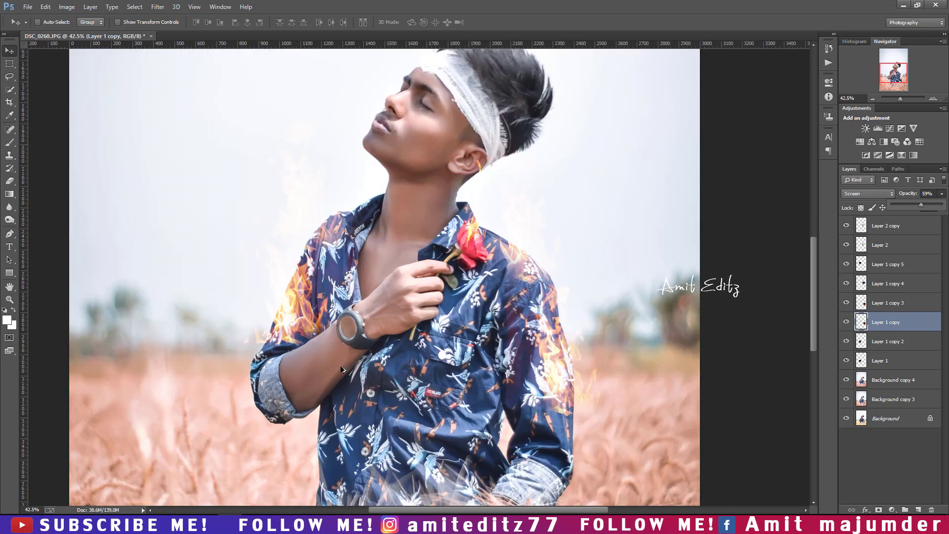
Pick the Eraser and step through Layer 1 copy 2 and Layer 1
{"action": "left_click", "coordinate": [9, 181]}
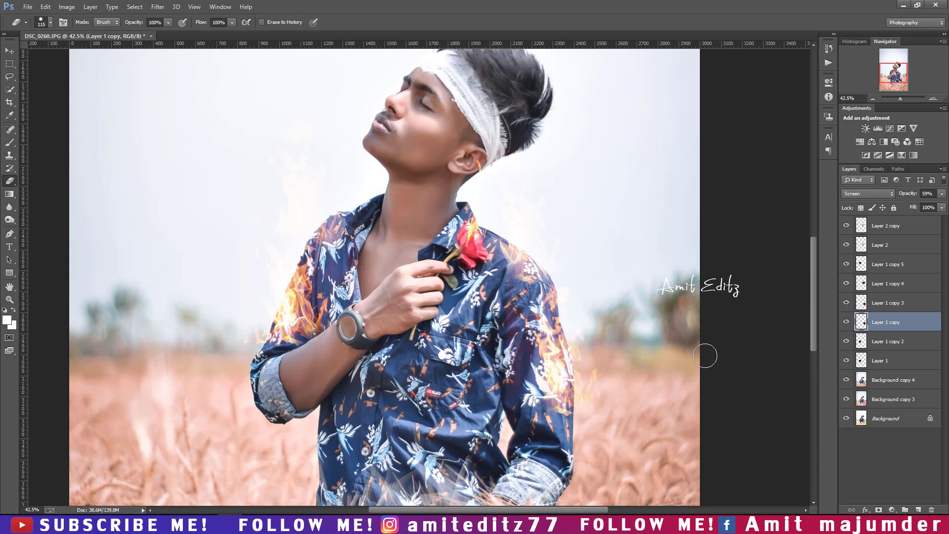
{"action": "key", "text": "alt+bracketleft"}
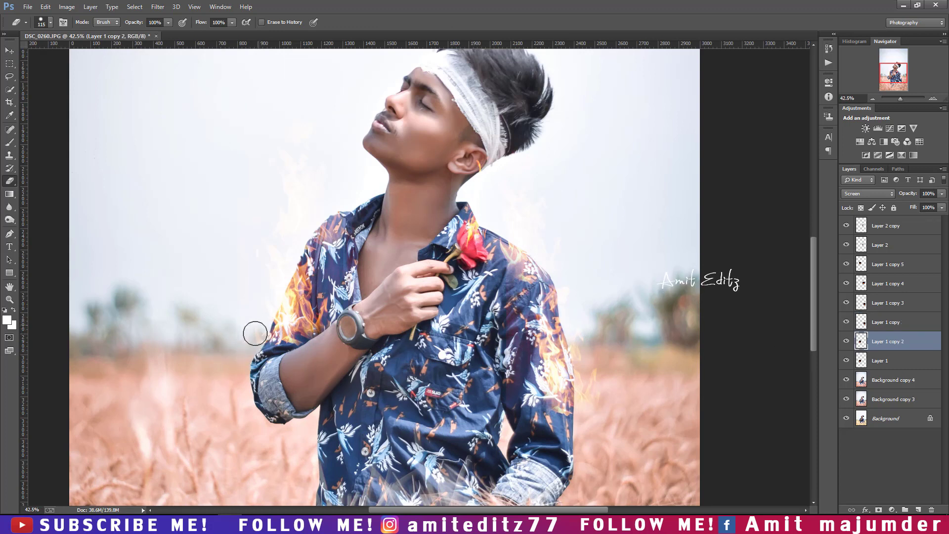
{"action": "left_click", "coordinate": [886, 360]}
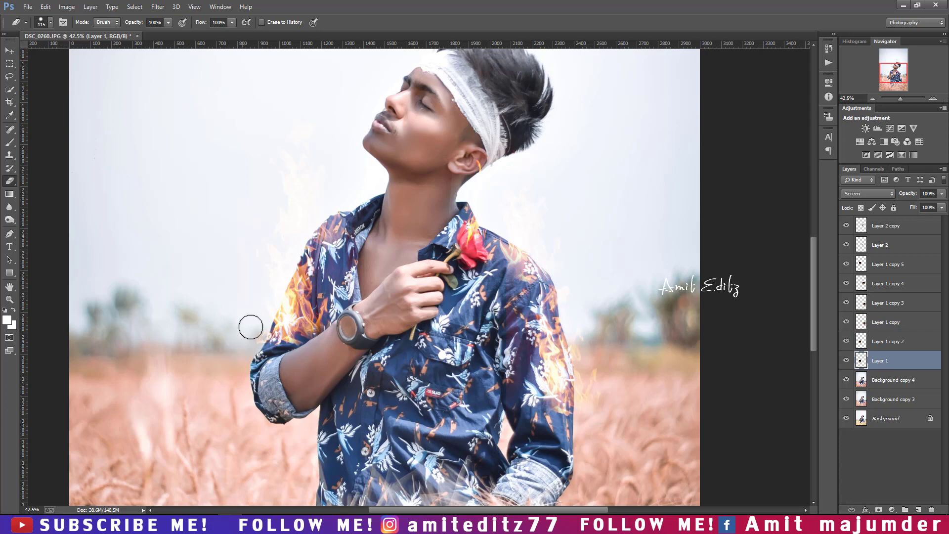
{"action": "scroll", "coordinate": [237, 293], "scroll_direction": "down", "scroll_amount": 4, "text": "alt"}
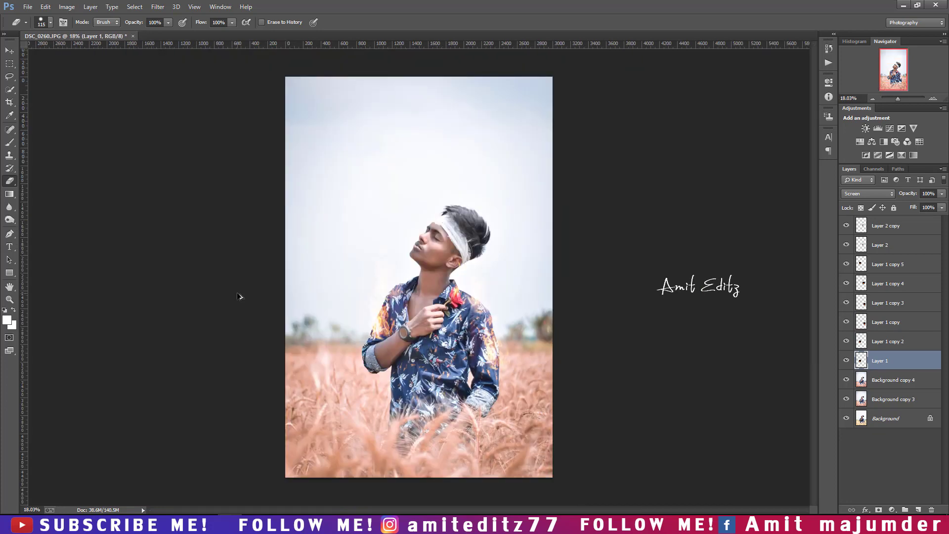
{"action": "scroll", "coordinate": [238, 297], "scroll_direction": "down", "scroll_amount": 1, "text": "alt"}
{"action": "scroll", "coordinate": [286, 286], "scroll_direction": "up", "scroll_amount": 1, "text": "alt"}
{"action": "scroll", "coordinate": [286, 287], "scroll_direction": "up", "scroll_amount": 1, "text": "alt"}
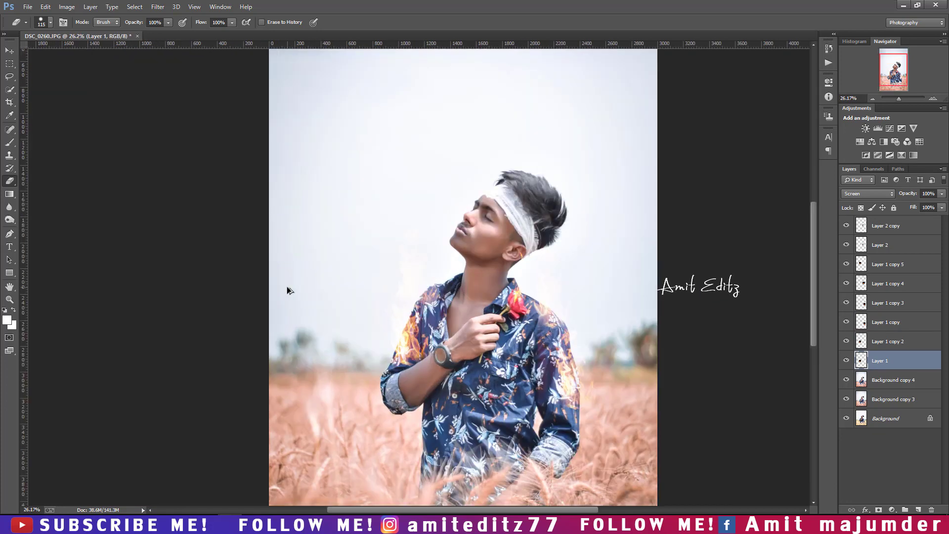
{"action": "scroll", "coordinate": [354, 307], "scroll_direction": "down", "scroll_amount": 2, "text": "alt"}
{"action": "scroll", "coordinate": [354, 310], "scroll_direction": "up", "scroll_amount": 1, "text": "alt"}
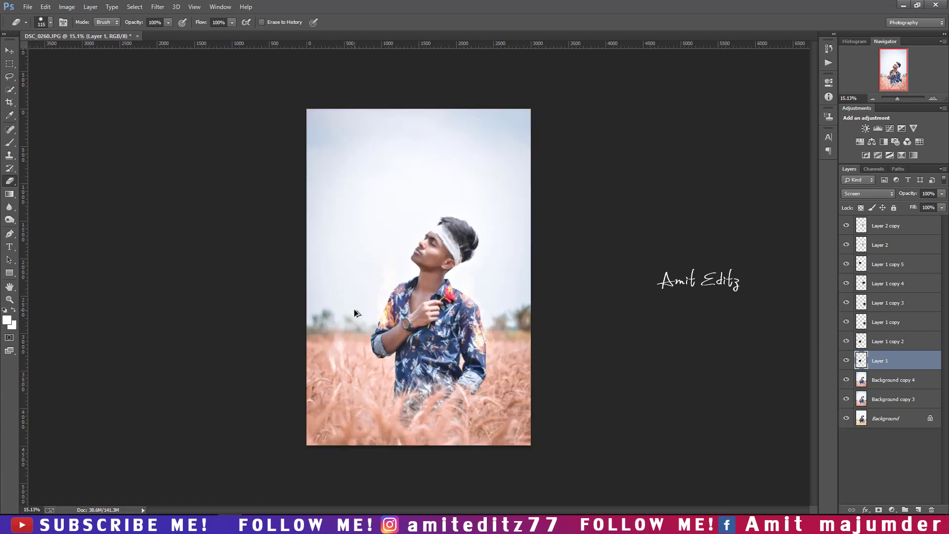
Shrink Layer 2 and Layer 2 copy slightly together
{"action": "left_click", "coordinate": [896, 243]}
{"action": "scroll", "coordinate": [788, 271], "scroll_direction": "up", "scroll_amount": 1, "text": "alt"}
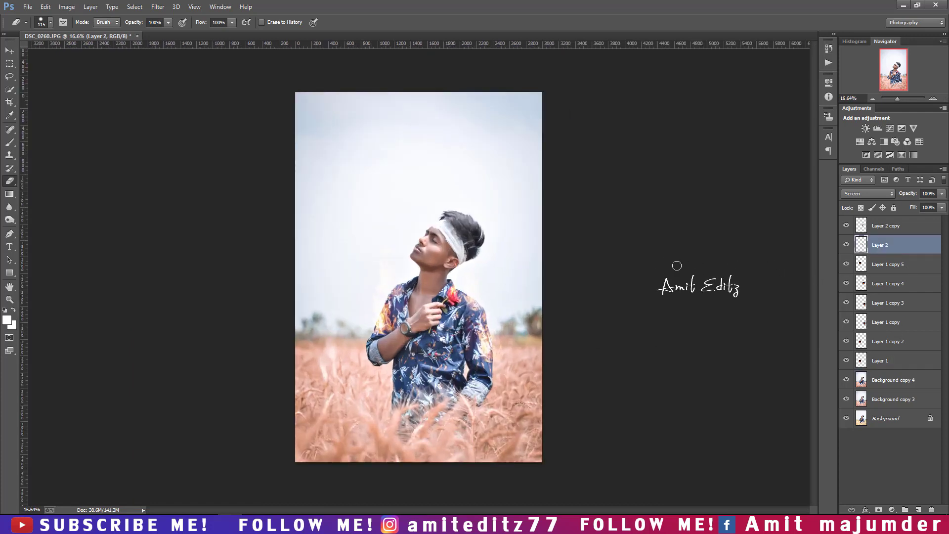
{"action": "left_click", "coordinate": [885, 234], "text": "shift"}
{"action": "key", "text": "ctrl+t"}
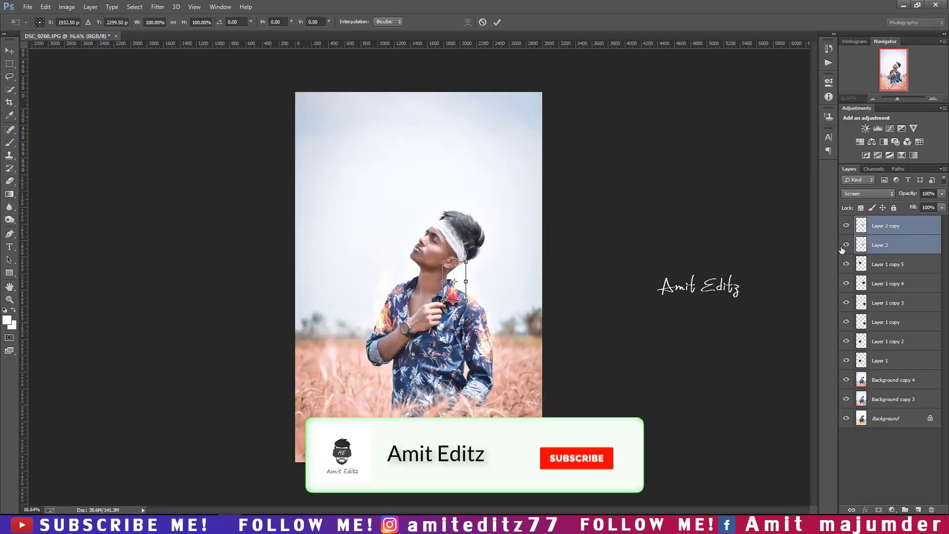
{"action": "left_click_drag", "start_coordinate": [472, 257], "coordinate": [467, 265]}
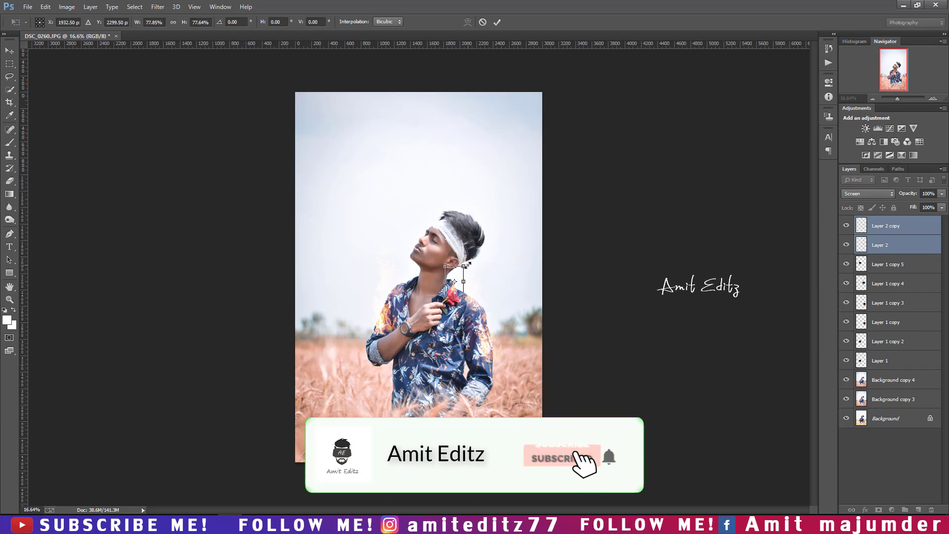
{"action": "key", "text": "Return"}
Dismiss the no-layer warning and nudge Layer 2's flames slightly down and right
{"action": "key", "text": "e"}
{"action": "scroll", "coordinate": [469, 295], "scroll_direction": "up", "scroll_amount": 8, "text": "alt"}
{"action": "scroll", "coordinate": [469, 295], "scroll_direction": "up", "scroll_amount": 1, "text": "alt"}
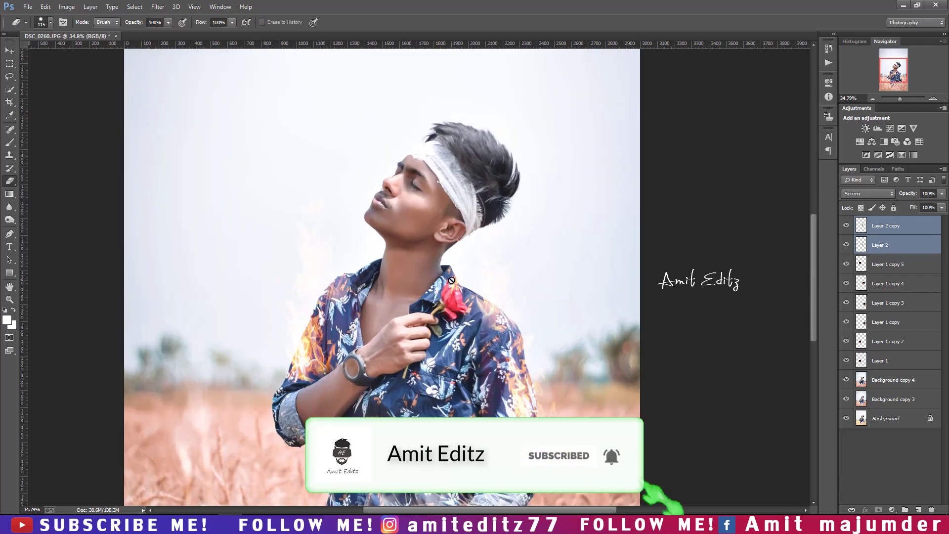
{"action": "left_click", "coordinate": [456, 295]}
{"action": "left_click", "coordinate": [473, 199]}
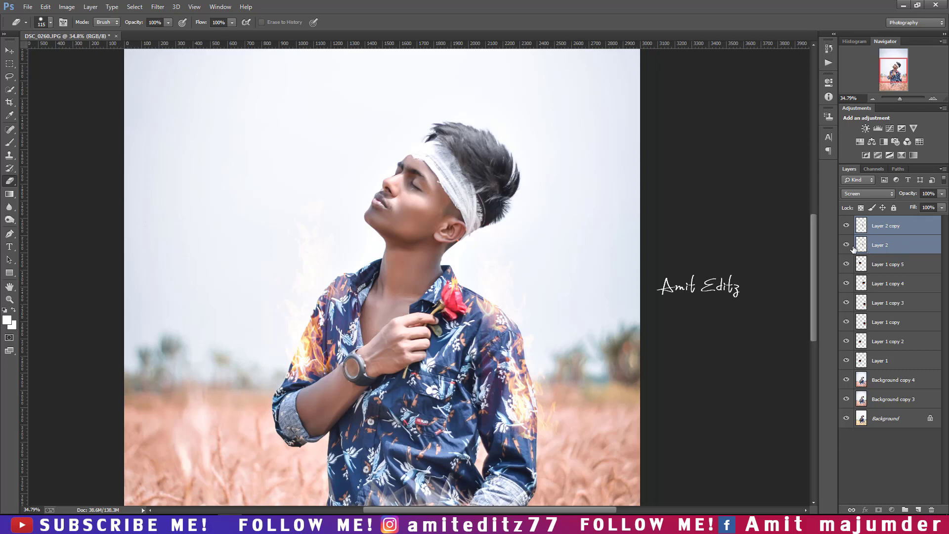
{"action": "left_click", "coordinate": [852, 246]}
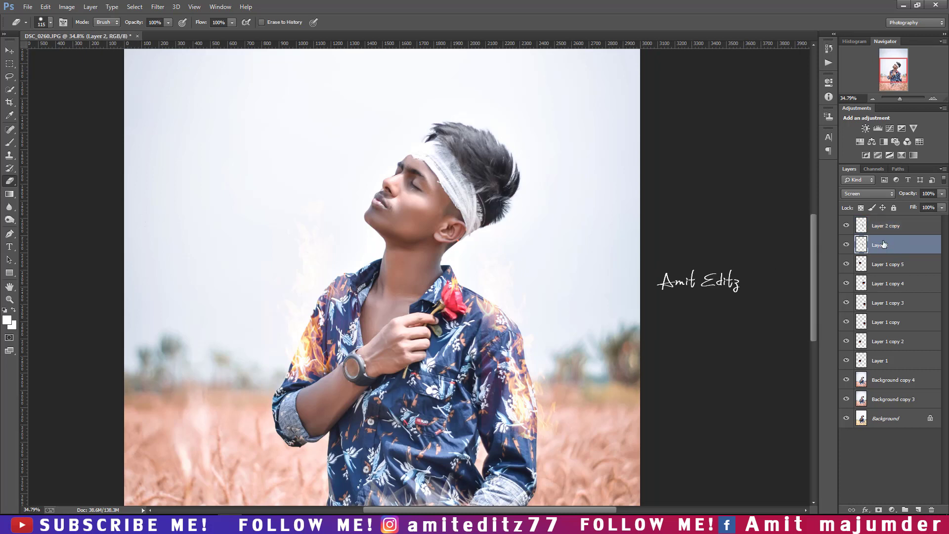
{"action": "left_click", "coordinate": [10, 51]}
{"action": "left_click_drag", "start_coordinate": [467, 308], "coordinate": [472, 322]}
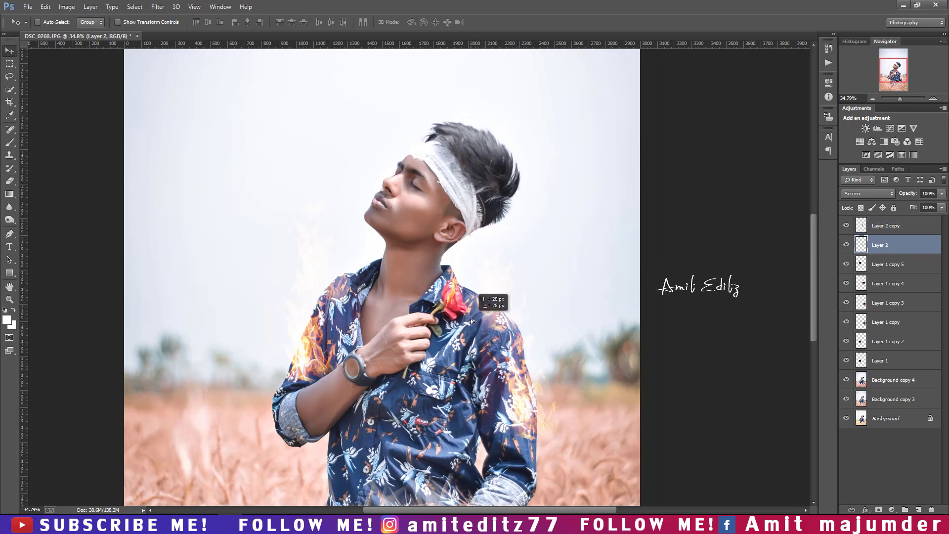
{"action": "scroll", "coordinate": [477, 332], "scroll_direction": "down", "scroll_amount": 3}
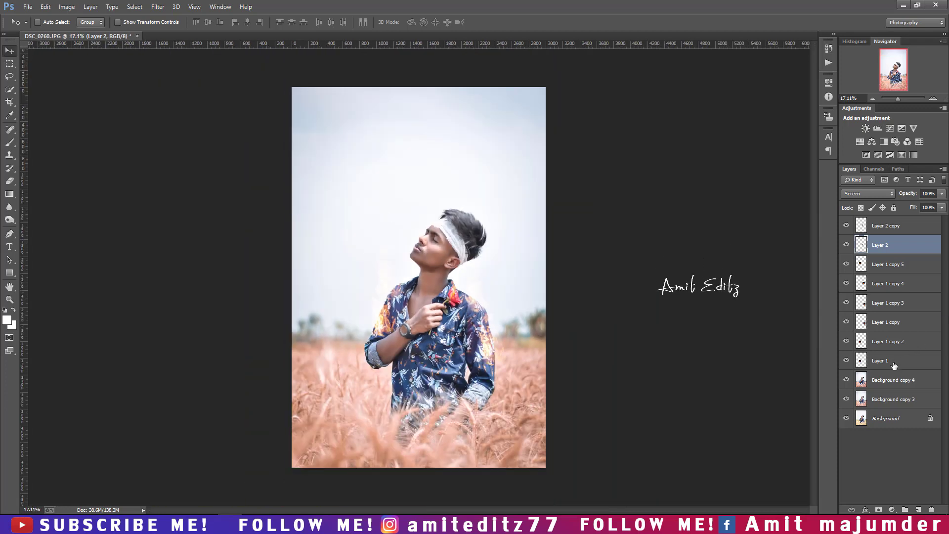
{"action": "left_click", "coordinate": [886, 225]}
Stamp all visible layers into a new layer and open the blood-splash image S.R (7)
{"action": "key", "text": "ctrl+alt+shift+e"}
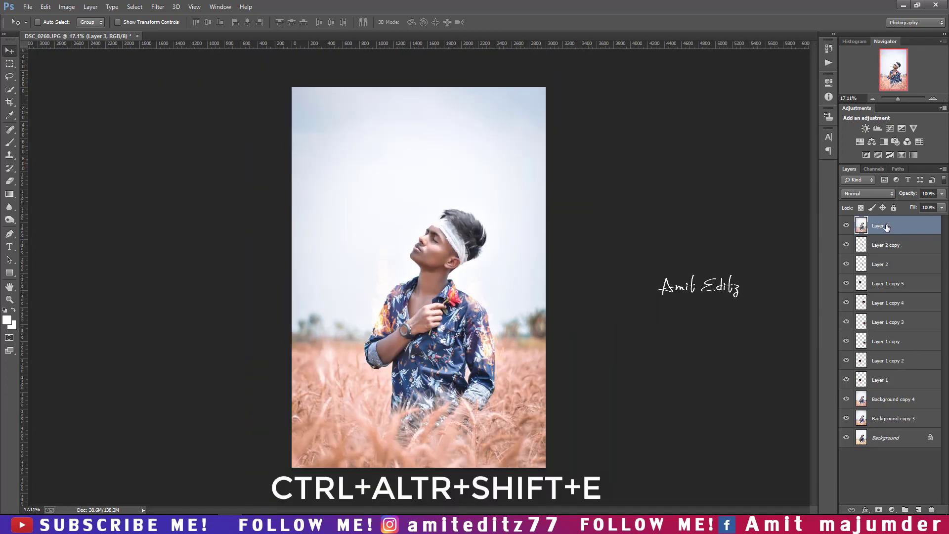
{"action": "left_click", "coordinate": [29, 7]}
{"action": "left_click", "coordinate": [45, 25]}
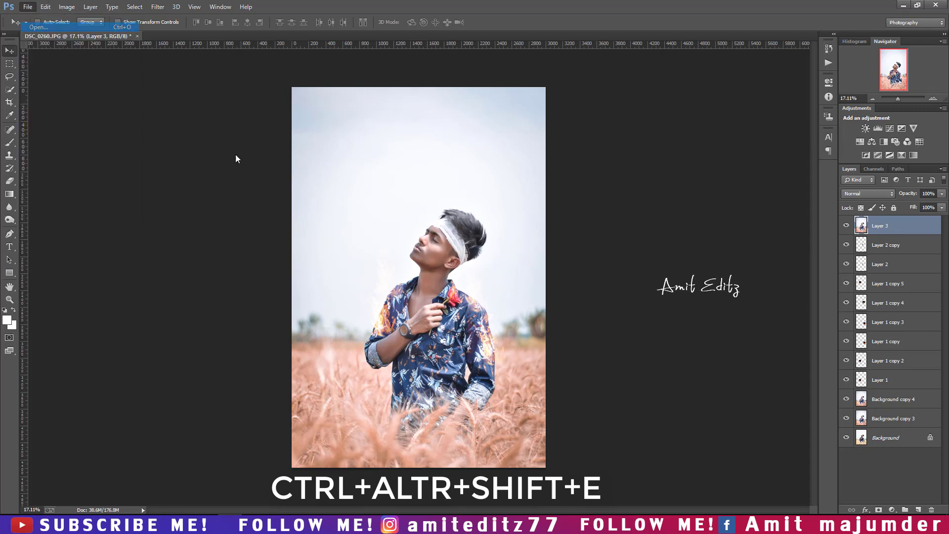
{"action": "left_click", "coordinate": [438, 79]}
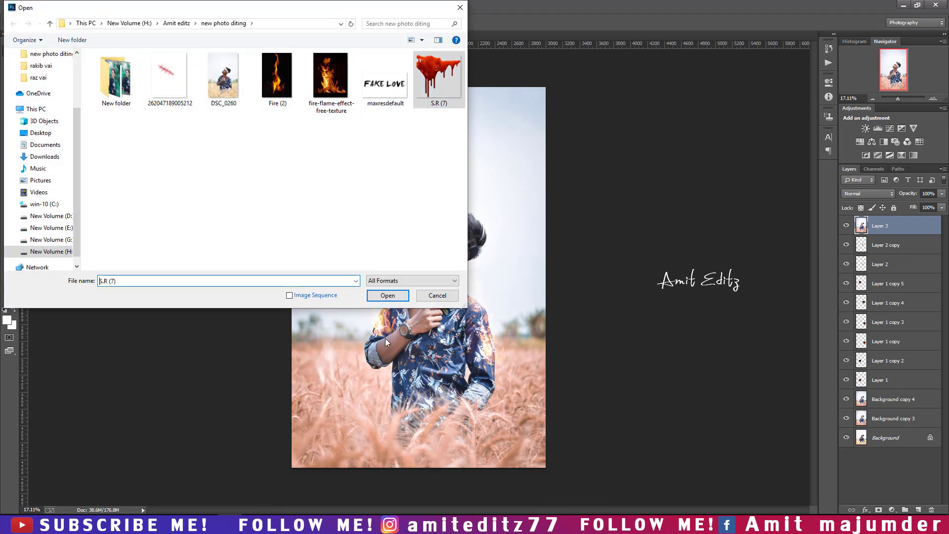
{"action": "left_click", "coordinate": [387, 296]}
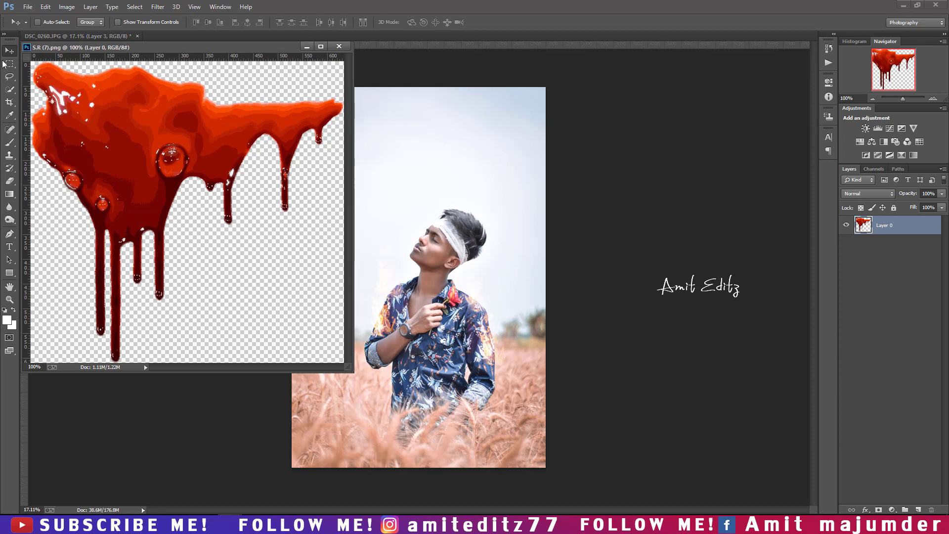
Drag the blood splash into the portrait and place it over the man's eyes
{"action": "left_click_drag", "start_coordinate": [469, 241], "coordinate": [470, 242]}
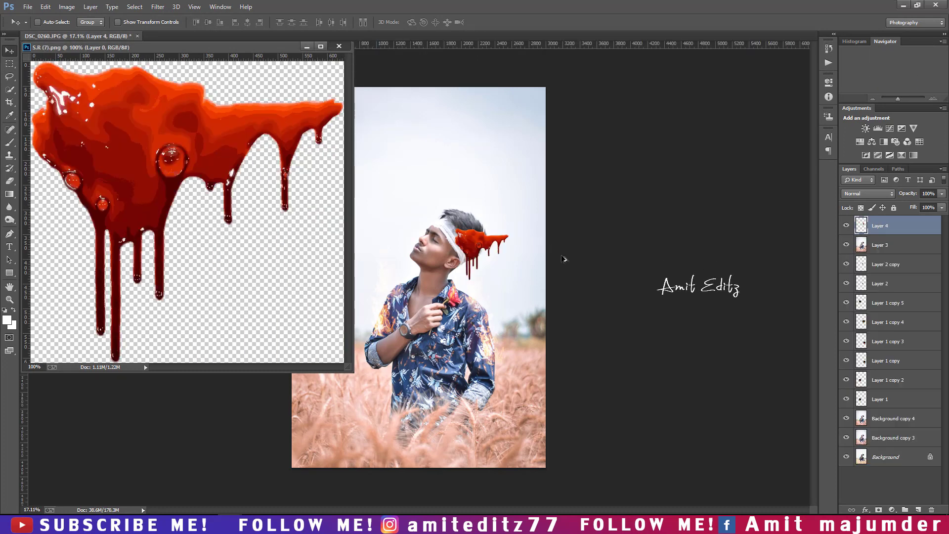
{"action": "scroll", "coordinate": [500, 205], "scroll_direction": "up", "scroll_amount": 5}
{"action": "left_click_drag", "start_coordinate": [494, 322], "coordinate": [382, 229]}
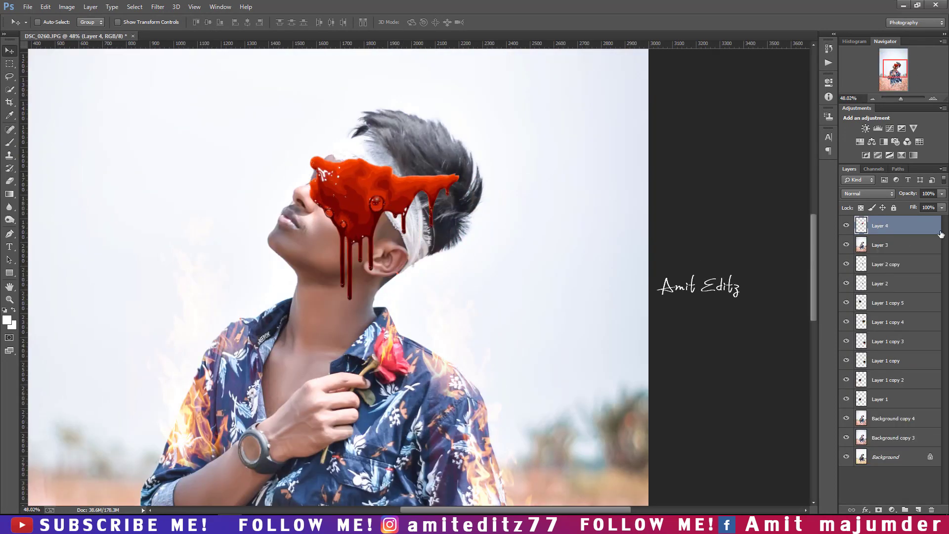
Try Darken and burn blend modes on the blood layer and move it onto the hair
{"action": "left_click", "coordinate": [858, 194]}
{"action": "left_click", "coordinate": [855, 228]}
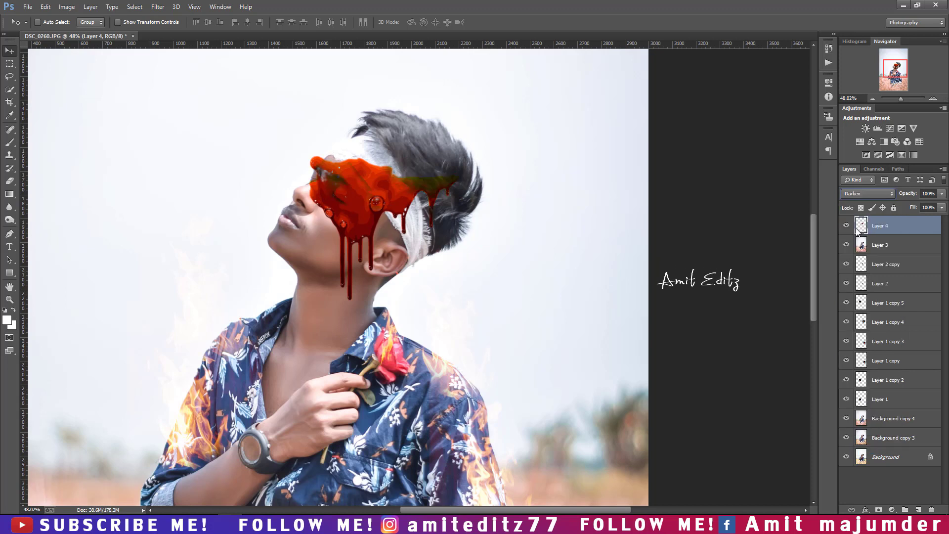
{"action": "key", "text": "shift+plus"}
{"action": "key", "text": "shift+plus"}
{"action": "key", "text": "shift+plus"}
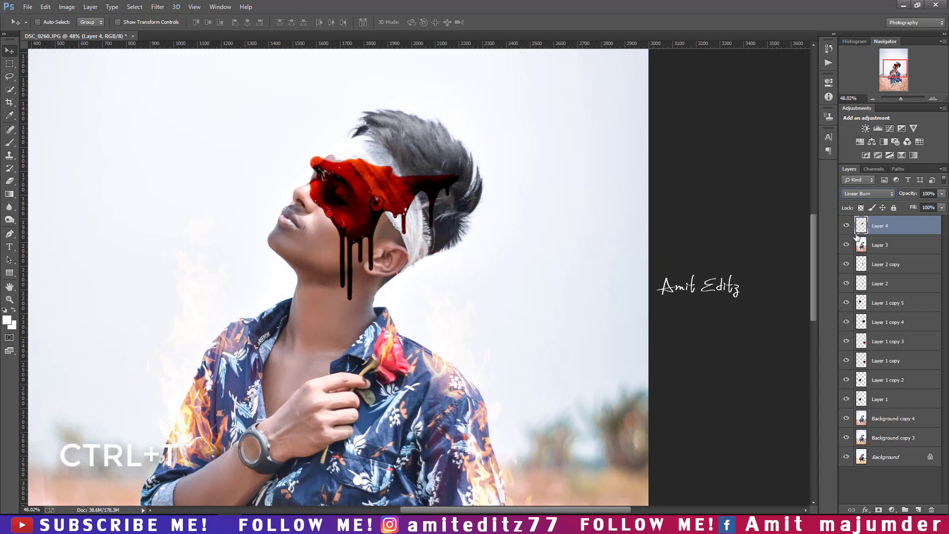
{"action": "key", "text": "shift+minus"}
{"action": "mouse_move", "coordinate": [461, 275]}
{"action": "left_mouse_down"}
{"action": "mouse_move", "coordinate": [523, 191]}
{"action": "mouse_move", "coordinate": [517, 198]}
{"action": "left_mouse_up"}
Scale the blood graphic to about 29%, tilt it onto the headband and commit
{"action": "key", "text": "ctrl+t"}
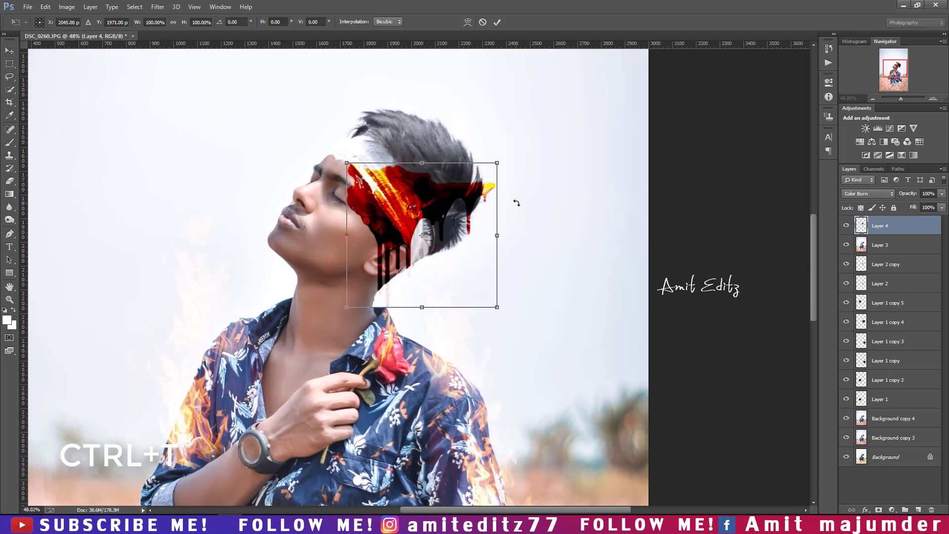
{"action": "left_click_drag", "start_coordinate": [493, 161], "coordinate": [442, 213]}
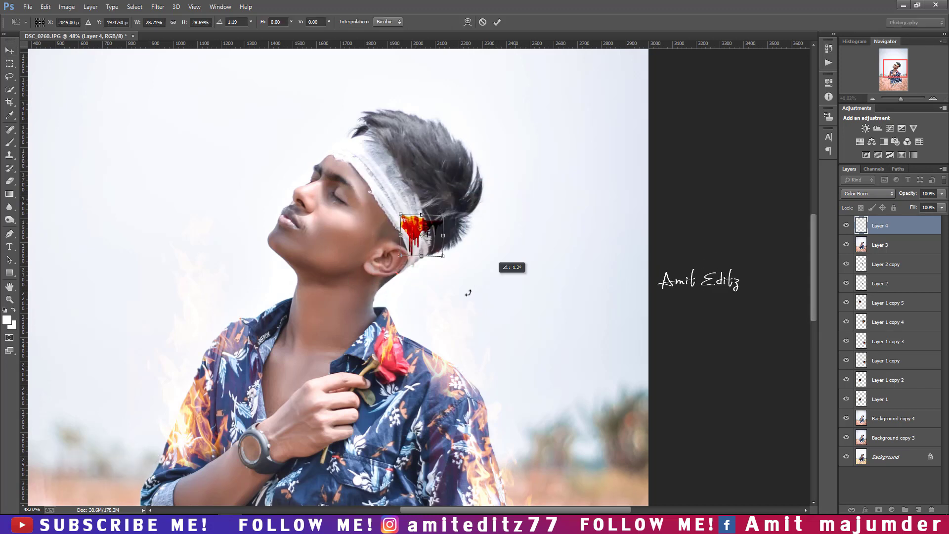
{"action": "left_click_drag", "start_coordinate": [509, 265], "coordinate": [473, 312]}
{"action": "left_click_drag", "start_coordinate": [430, 229], "coordinate": [393, 185]}
{"action": "mouse_move", "coordinate": [478, 229]}
{"action": "left_mouse_down"}
{"action": "mouse_move", "coordinate": [490, 250]}
{"action": "mouse_move", "coordinate": [435, 212]}
{"action": "left_mouse_up"}
{"action": "left_click_drag", "start_coordinate": [483, 172], "coordinate": [454, 124]}
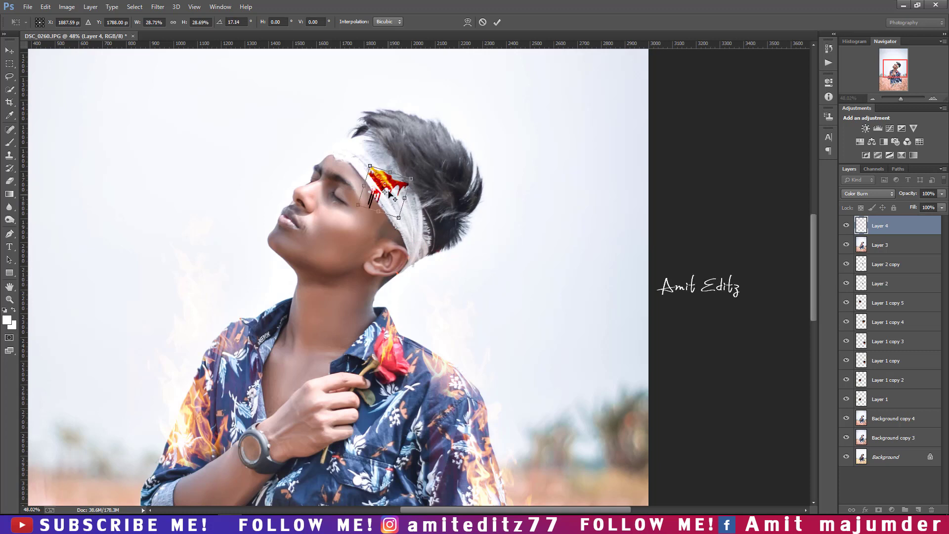
{"action": "mouse_move", "coordinate": [372, 186]}
{"action": "left_mouse_down"}
{"action": "mouse_move", "coordinate": [383, 203]}
{"action": "mouse_move", "coordinate": [384, 185]}
{"action": "left_mouse_up"}
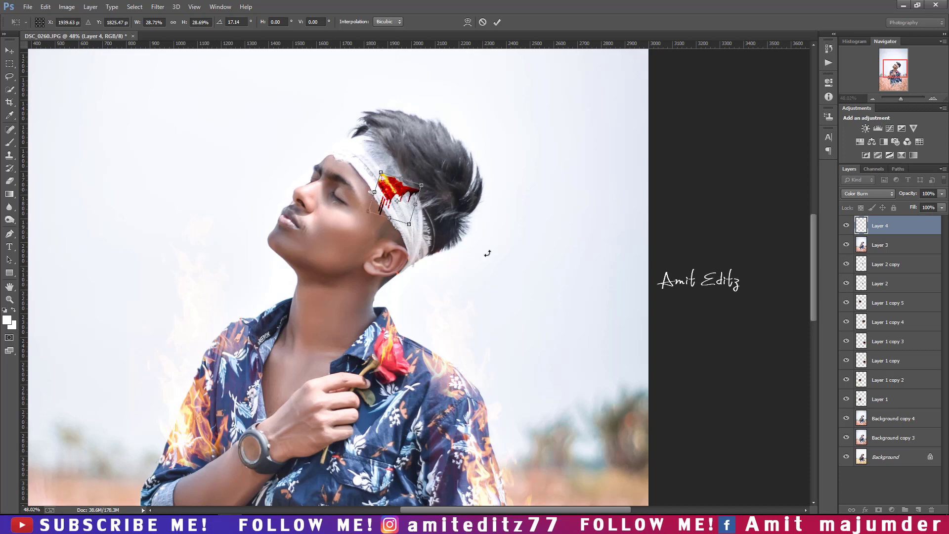
{"action": "key", "text": "Return"}
Set the blood layer to Overlay blending and nudge it slightly down-right
{"action": "left_click", "coordinate": [861, 193]}
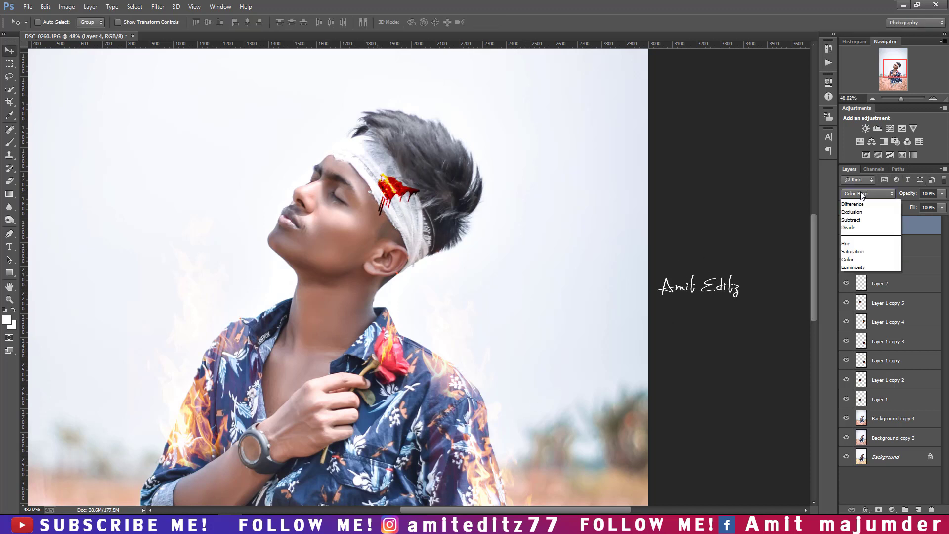
{"action": "left_click", "coordinate": [862, 248]}
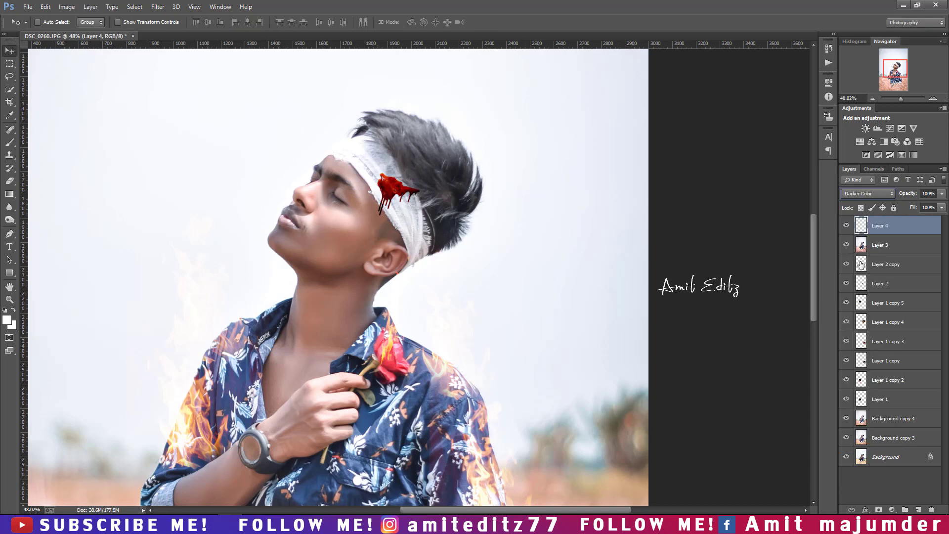
{"action": "key", "text": "Down"}
{"action": "key", "text": "Down"}
{"action": "key", "text": "Down"}
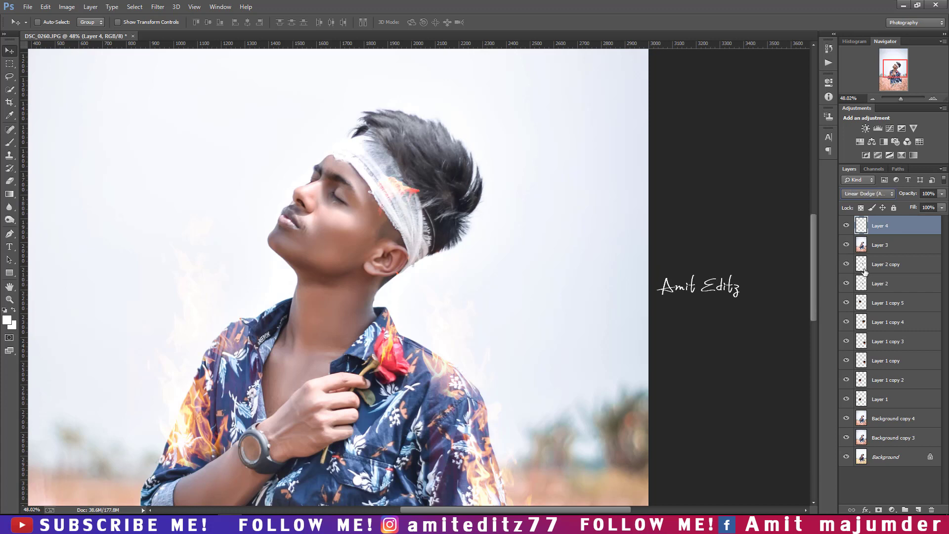
{"action": "key", "text": "Down"}
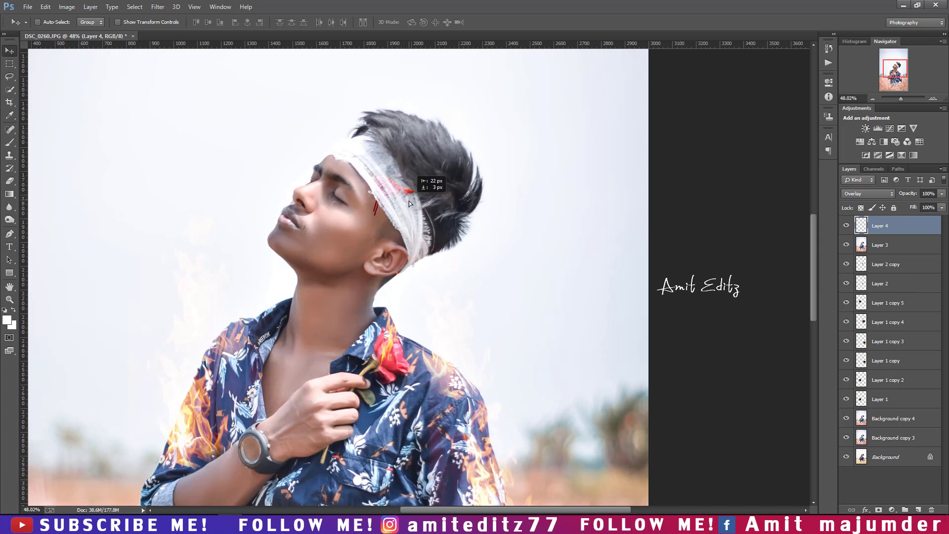
{"action": "left_click_drag", "start_coordinate": [402, 195], "coordinate": [409, 200]}
Mask the blood layer and paint out the stray red streak near the headband
{"action": "key", "text": "ctrl+0"}
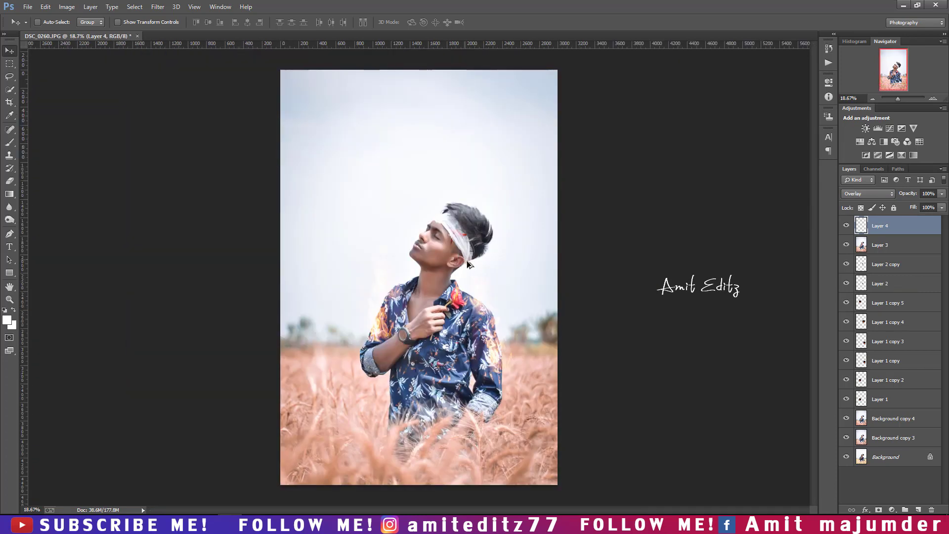
{"action": "scroll", "coordinate": [485, 277], "scroll_direction": "up", "scroll_amount": 2}
{"action": "scroll", "coordinate": [467, 224], "scroll_direction": "up", "scroll_amount": 2}
{"action": "scroll", "coordinate": [486, 258], "scroll_direction": "up", "scroll_amount": 2}
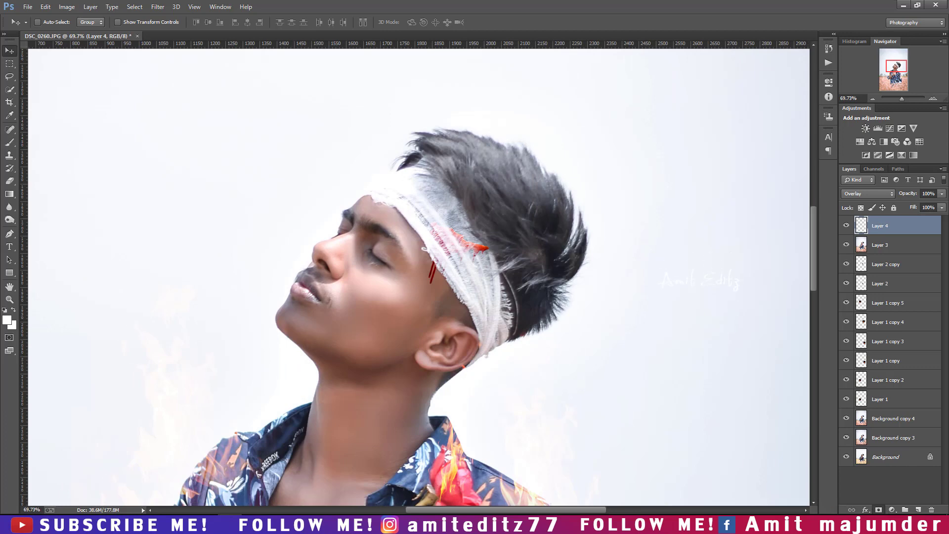
{"action": "left_click", "coordinate": [878, 510]}
{"action": "left_click", "coordinate": [4, 310]}
{"action": "left_click", "coordinate": [9, 143]}
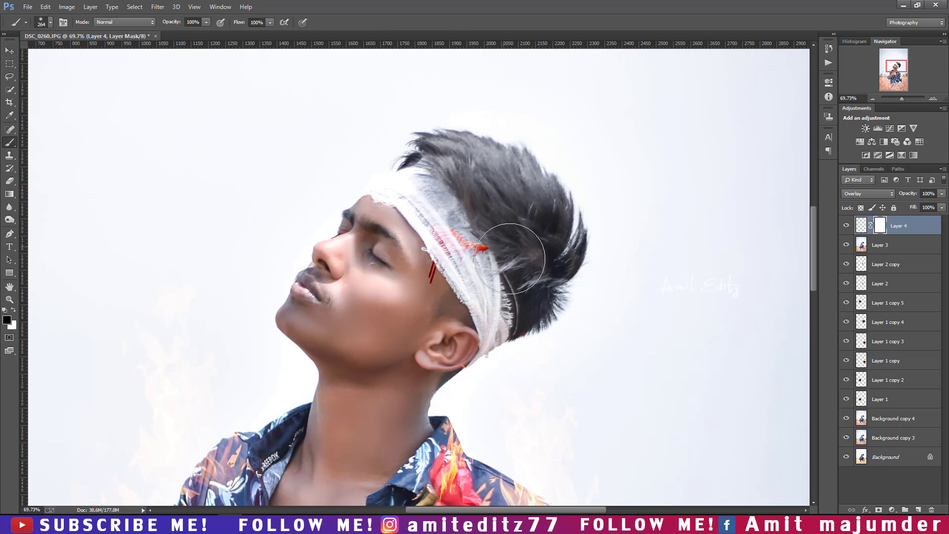
{"action": "left_click_drag", "start_coordinate": [509, 258], "coordinate": [511, 237]}
Fit the image to the window and delete the blood layer's temporary mask
{"action": "key", "text": "ctrl+0"}
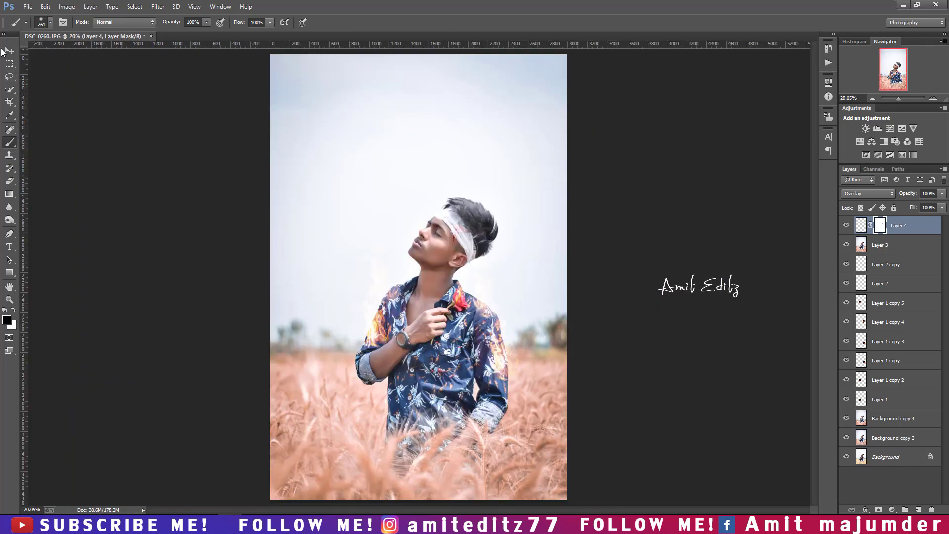
{"action": "left_click", "coordinate": [8, 51]}
{"action": "right_click", "coordinate": [880, 225]}
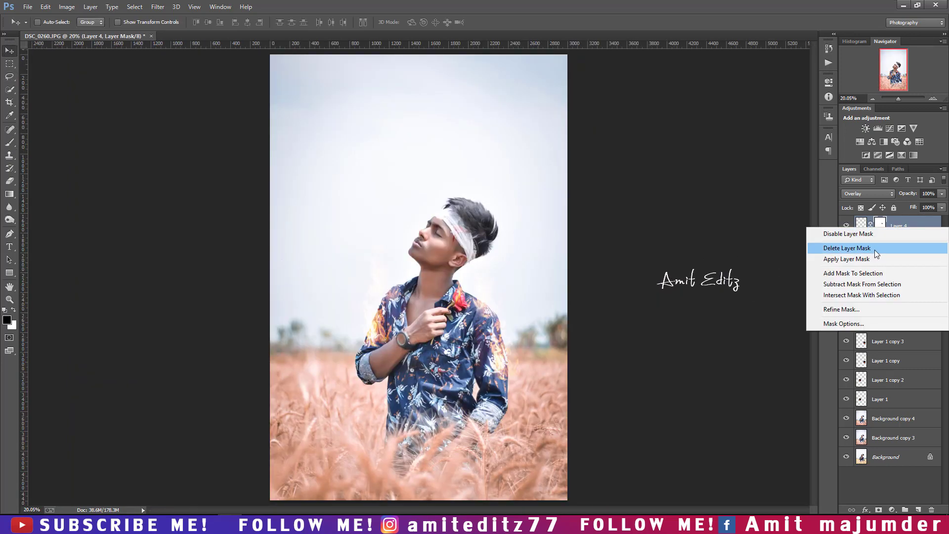
{"action": "left_click", "coordinate": [869, 257]}
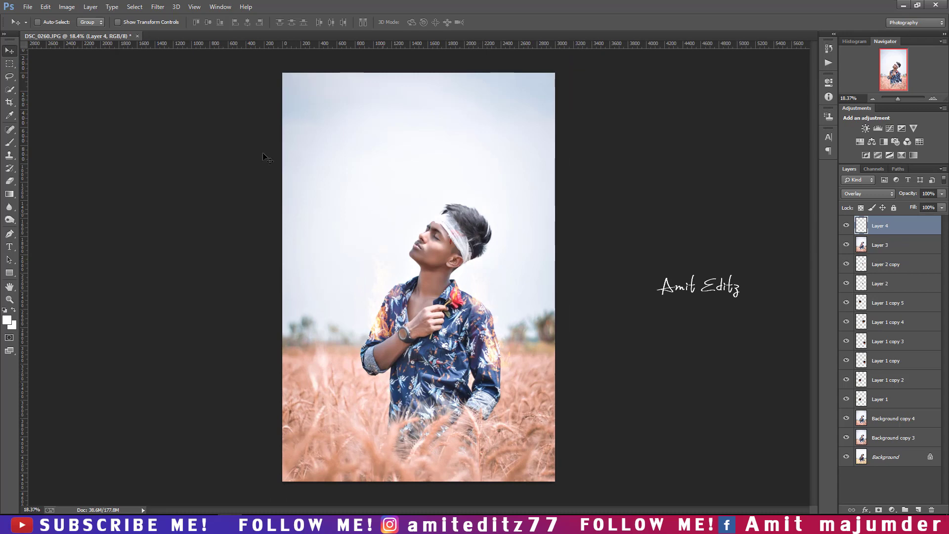
Stamp visible layers into a new layer and open the FAKE LOVE image maxresdefault
{"action": "key", "text": "ctrl+alt+shift+e"}
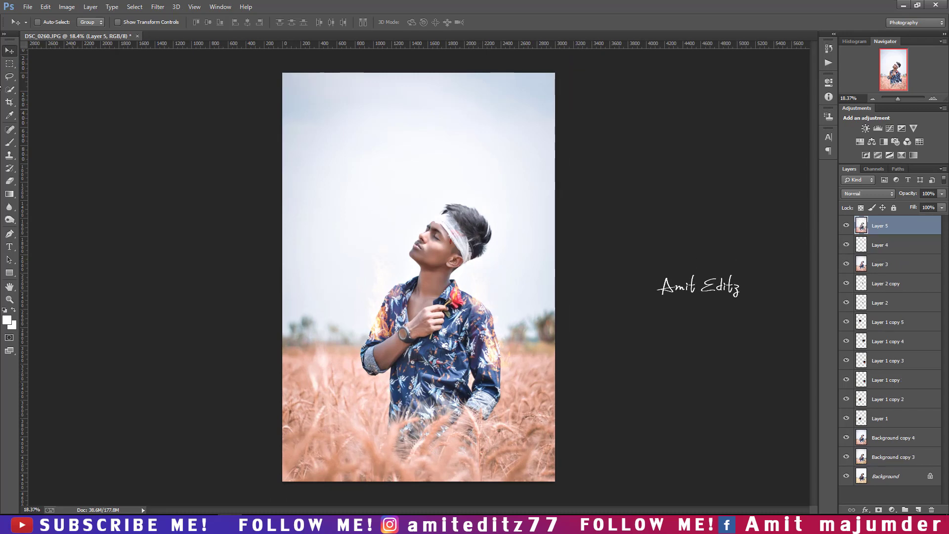
{"action": "left_click", "coordinate": [27, 7]}
{"action": "left_click", "coordinate": [30, 24]}
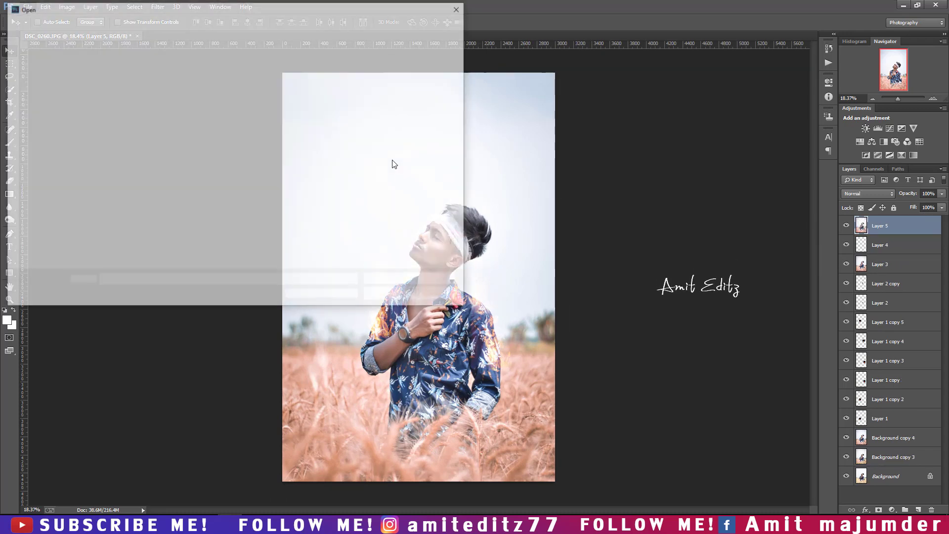
{"action": "left_click", "coordinate": [385, 81]}
{"action": "left_click", "coordinate": [388, 295]}
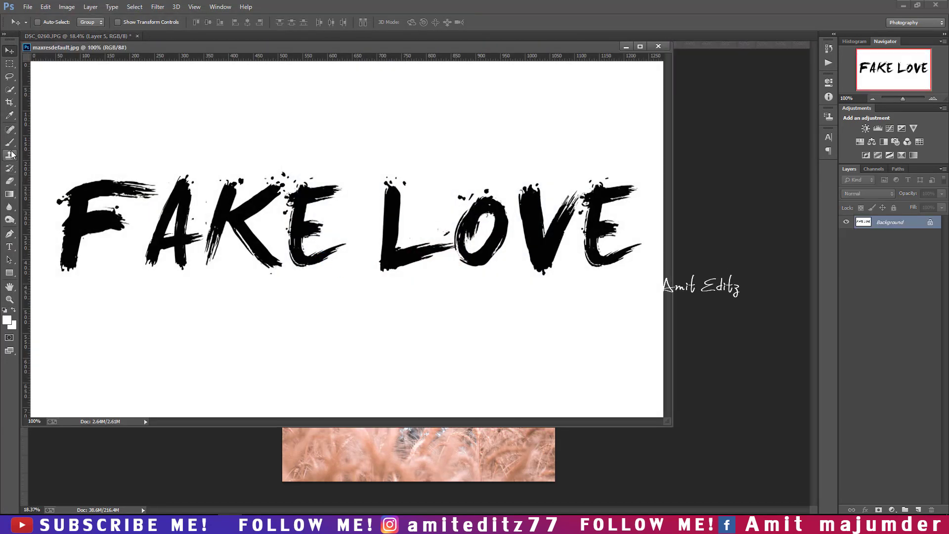
Invert FAKE LOVE to white on black, copy it into the portrait, close the source unsaved
{"action": "key", "text": "ctrl+u"}
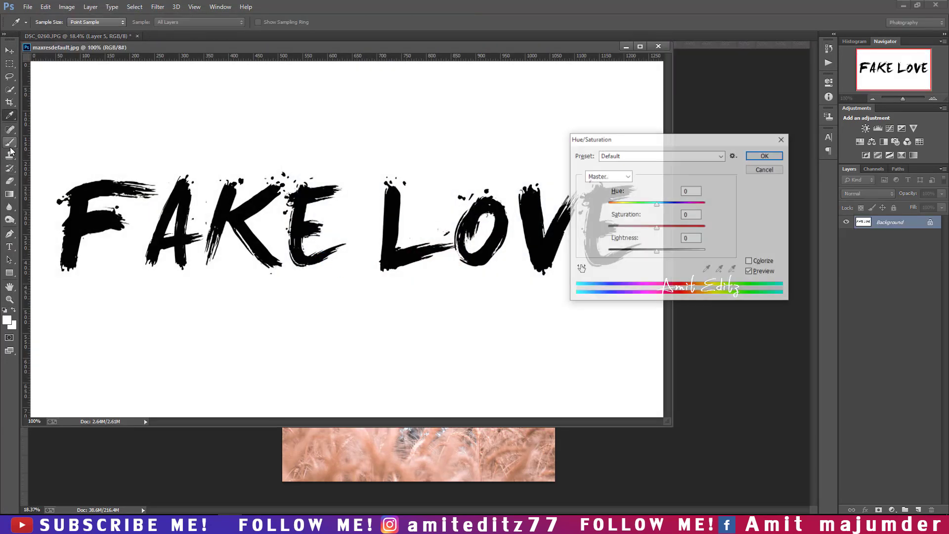
{"action": "left_click", "coordinate": [782, 140]}
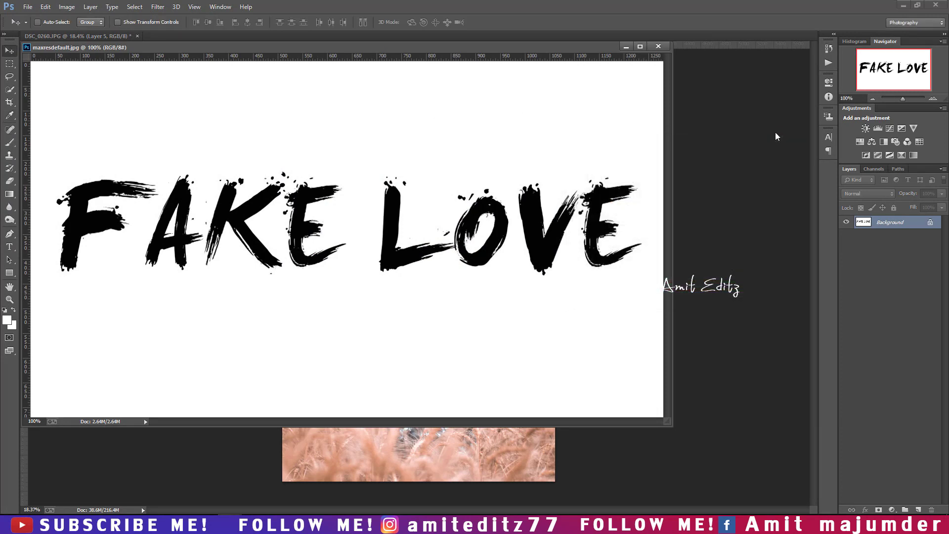
{"action": "key", "text": "ctrl+i"}
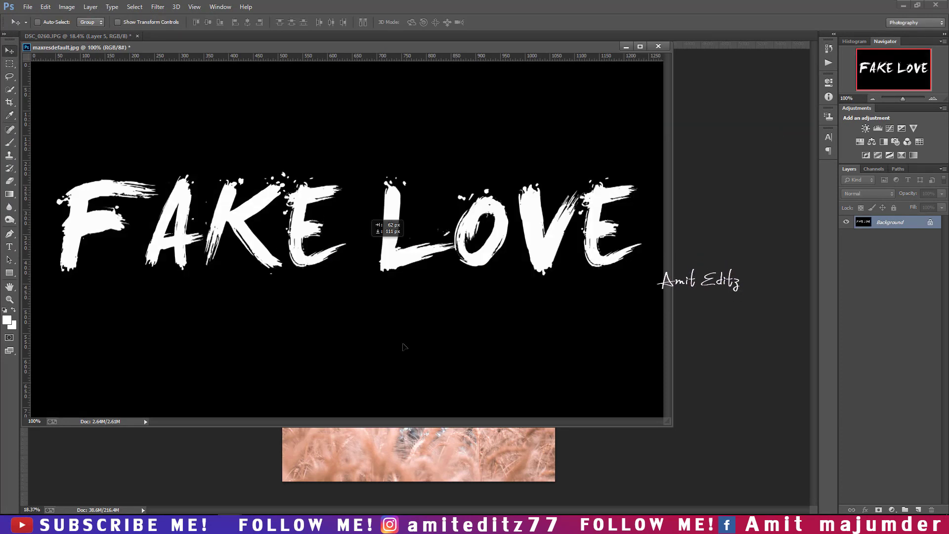
{"action": "left_click_drag", "start_coordinate": [385, 228], "coordinate": [711, 47]}
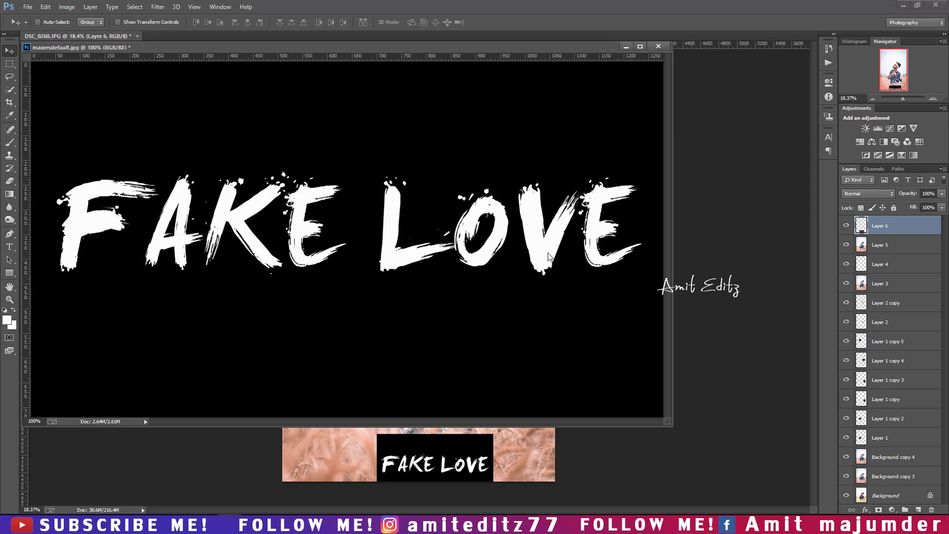
{"action": "left_click", "coordinate": [658, 46]}
{"action": "left_click", "coordinate": [486, 197]}
Move the FAKE LOVE box up, try Darken and Multiply, and settle on Screen blending
{"action": "left_click_drag", "start_coordinate": [435, 457], "coordinate": [399, 148]}
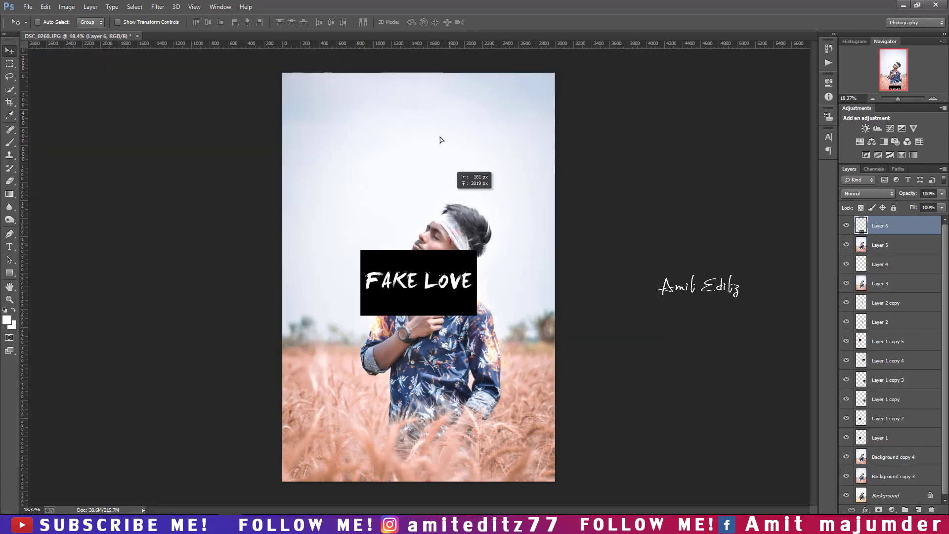
{"action": "left_click", "coordinate": [864, 193]}
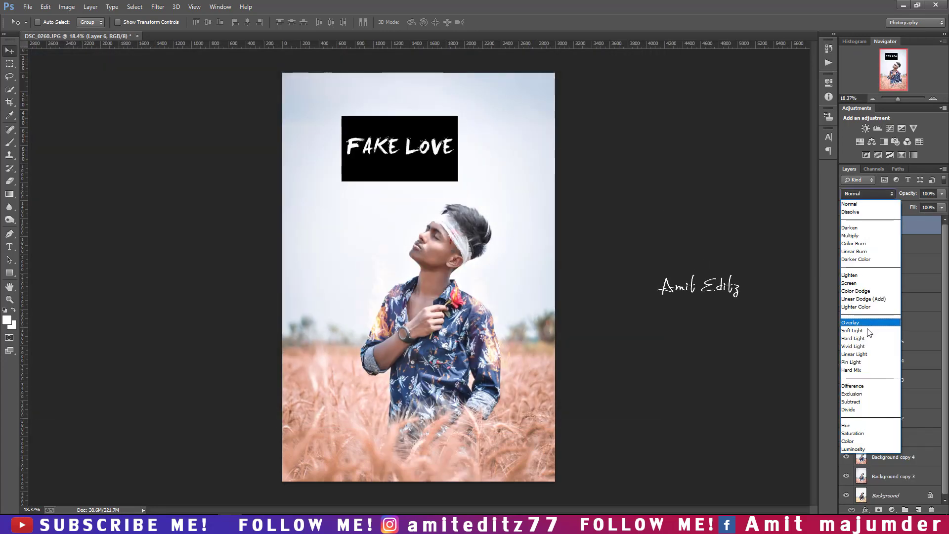
{"action": "left_click", "coordinate": [851, 228]}
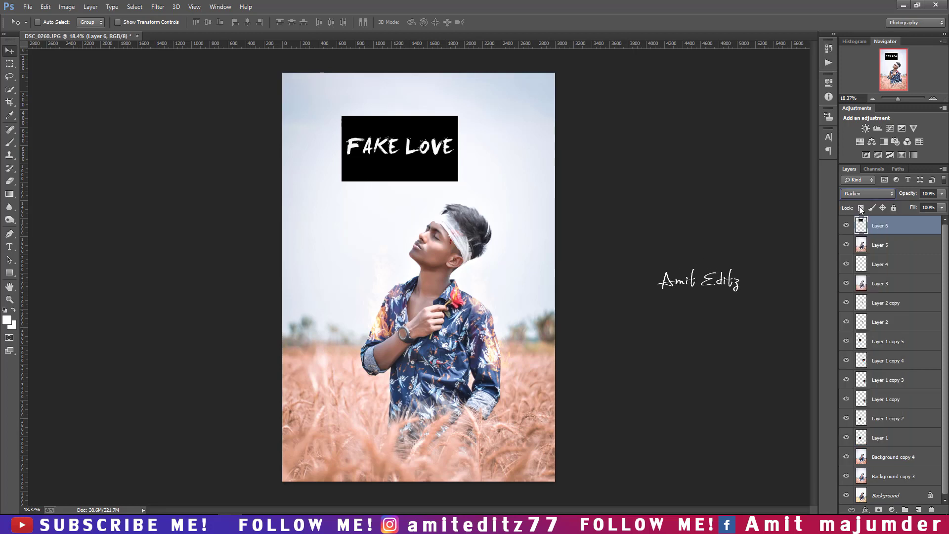
{"action": "left_click", "coordinate": [860, 193]}
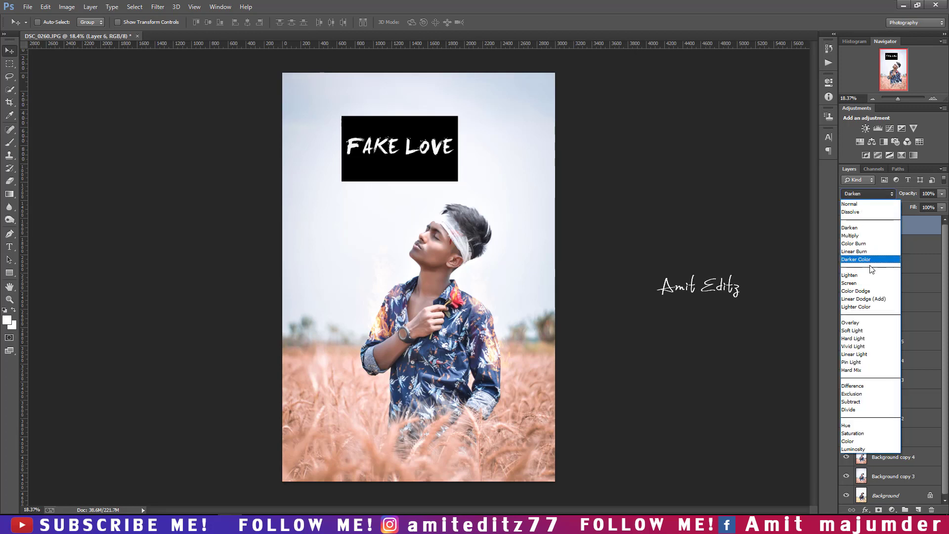
{"action": "left_click", "coordinate": [863, 236]}
{"action": "left_click", "coordinate": [864, 193]}
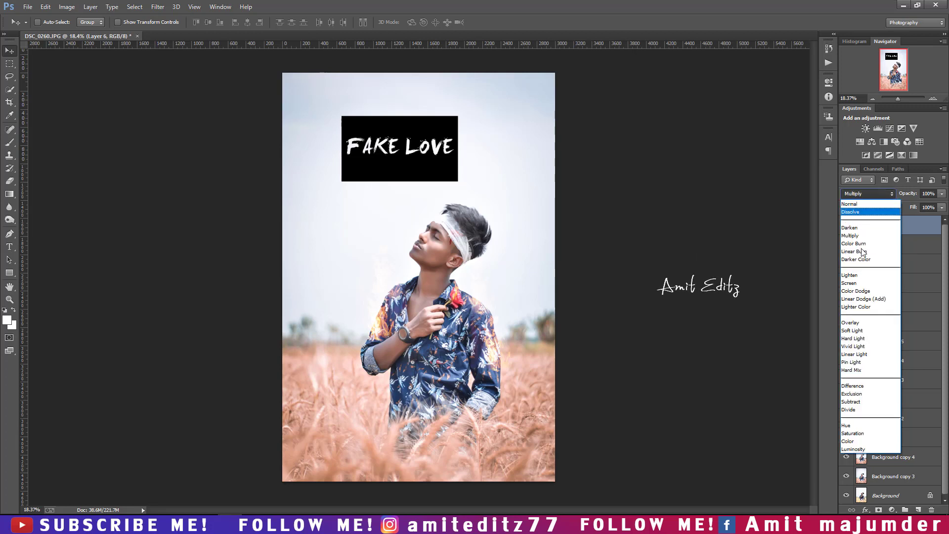
{"action": "left_click", "coordinate": [862, 285]}
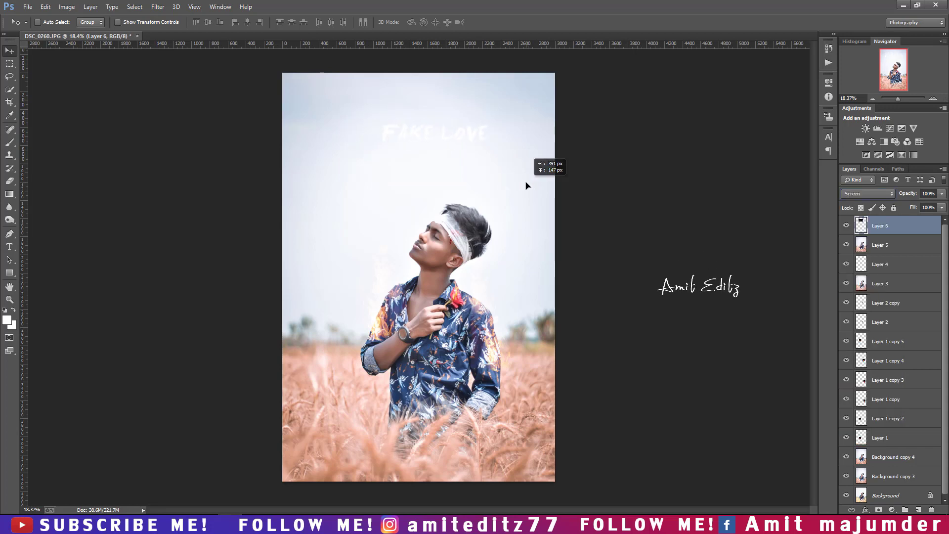
Enlarge the FAKE LOVE text about 166% near the top, then hide its layer
{"action": "left_click_drag", "start_coordinate": [496, 181], "coordinate": [496, 156]}
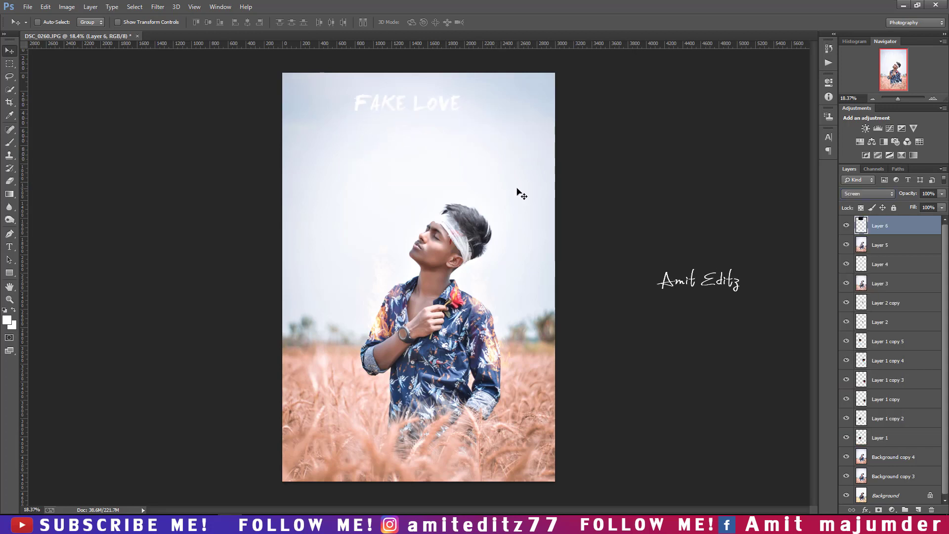
{"action": "key", "text": "ctrl+t"}
{"action": "left_click_drag", "start_coordinate": [466, 138], "coordinate": [503, 159]}
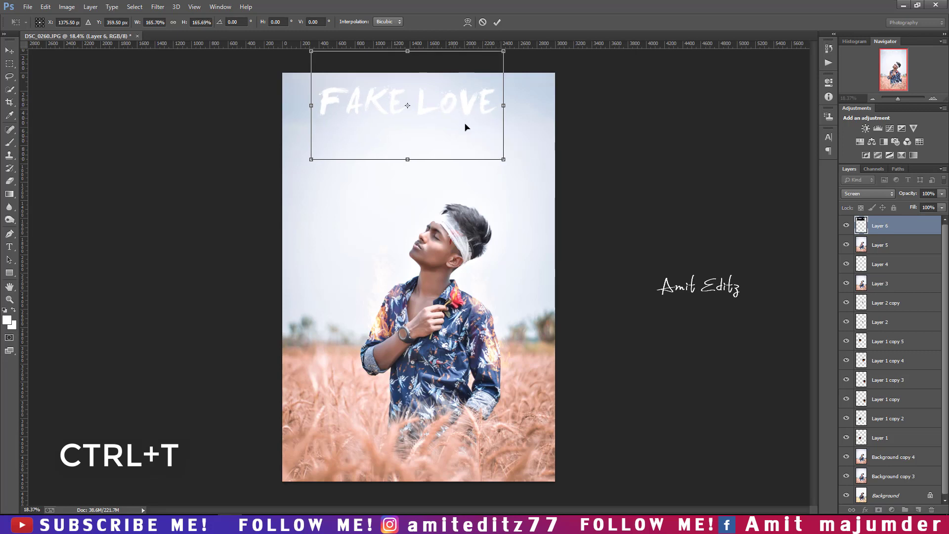
{"action": "left_click_drag", "start_coordinate": [452, 109], "coordinate": [462, 130]}
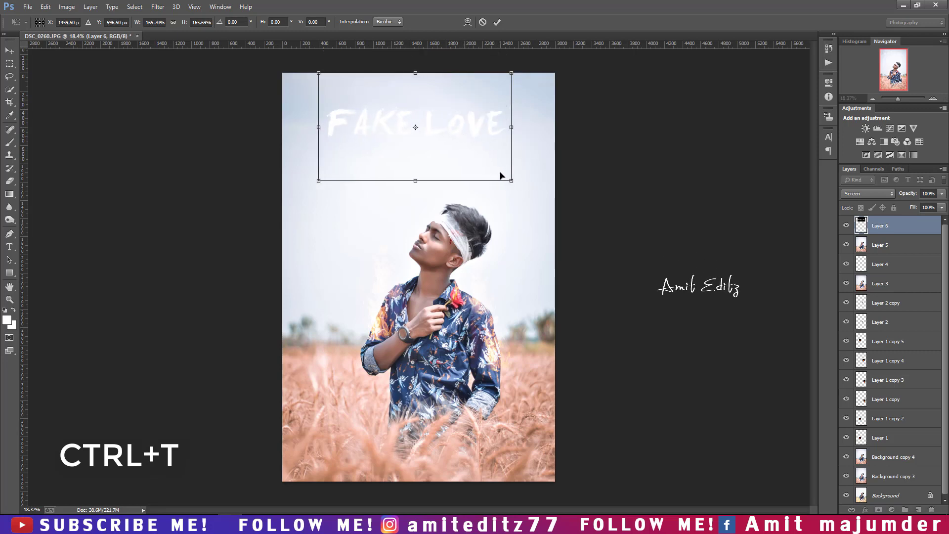
{"action": "key", "text": "Return"}
{"action": "left_click", "coordinate": [846, 226]}
Open the Camera Raw filter's Radial Filter on merged Layer 5
{"action": "left_click", "coordinate": [885, 252]}
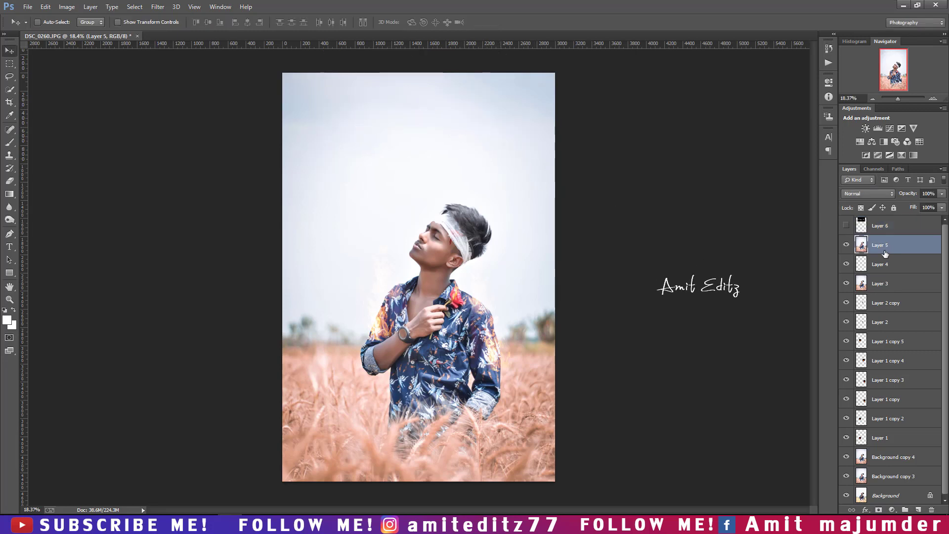
{"action": "left_click", "coordinate": [158, 6]}
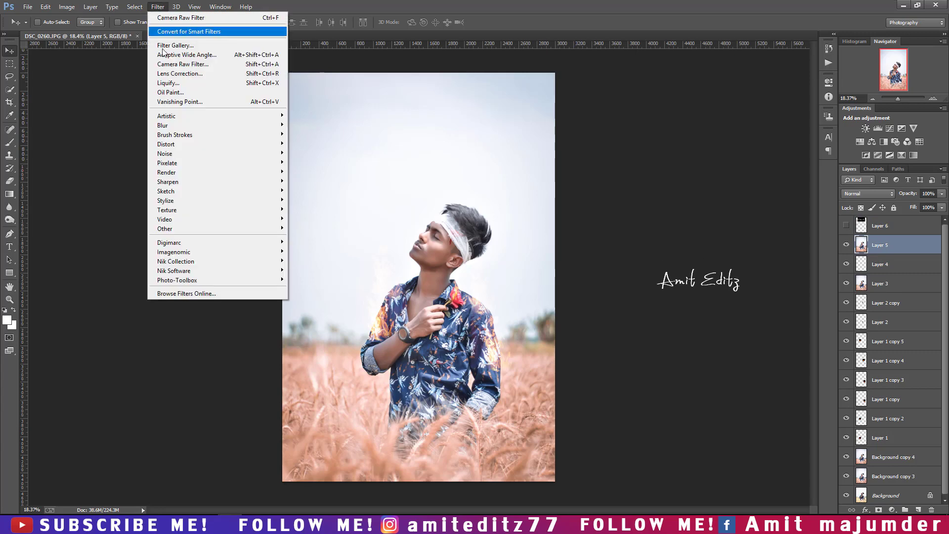
{"action": "left_click", "coordinate": [175, 65]}
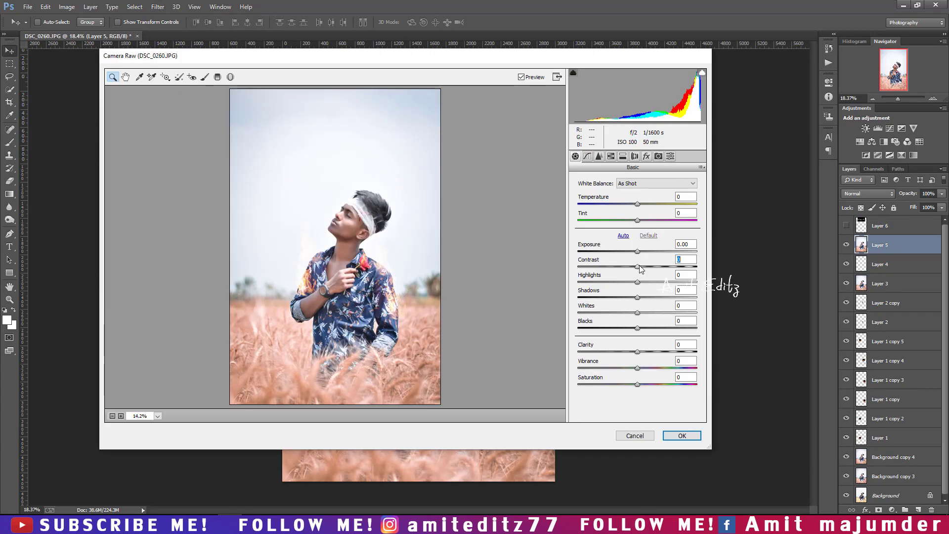
{"action": "left_click", "coordinate": [230, 77]}
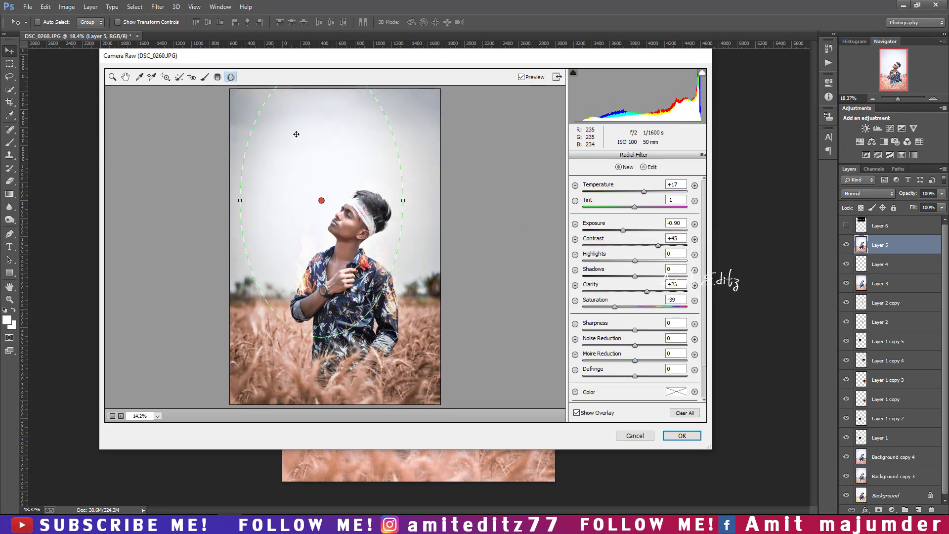
Draw a radial ellipse around the man with exposure -1.65, contrast +19, and apply it
{"action": "left_click_drag", "start_coordinate": [350, 251], "coordinate": [317, 214]}
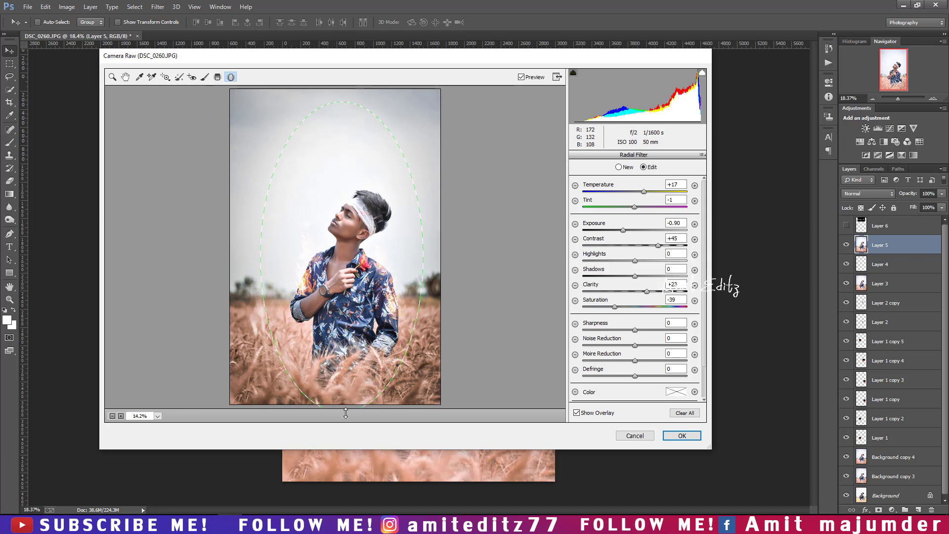
{"action": "left_click_drag", "start_coordinate": [345, 413], "coordinate": [342, 416]}
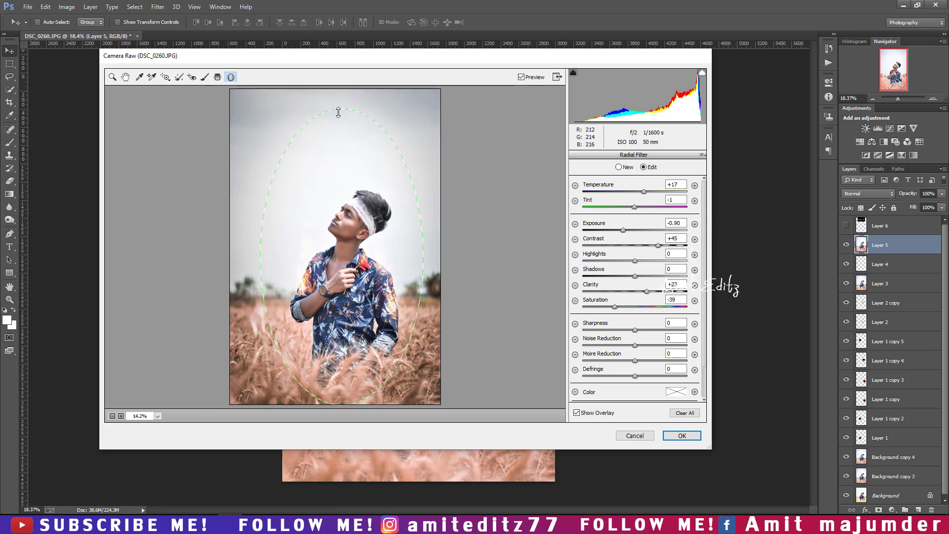
{"action": "left_click_drag", "start_coordinate": [260, 260], "coordinate": [220, 256]}
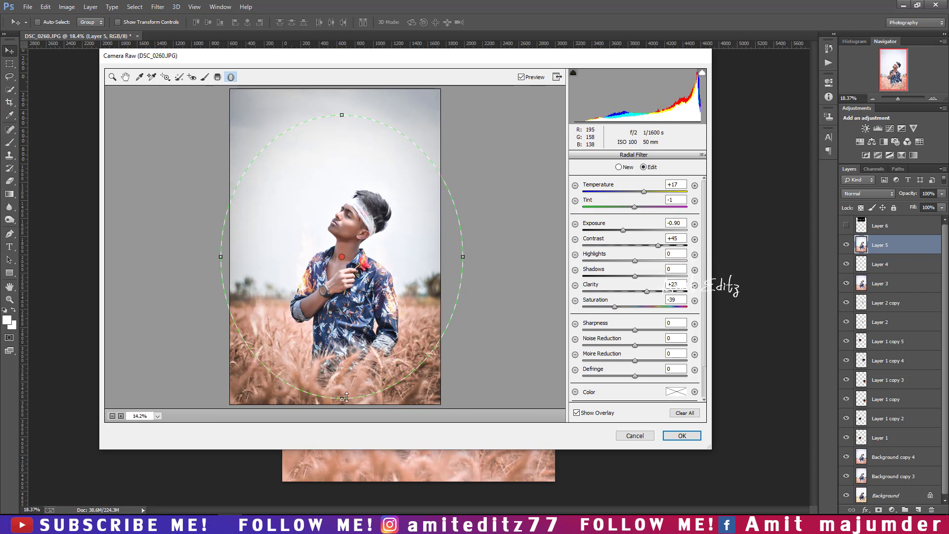
{"action": "left_click_drag", "start_coordinate": [336, 374], "coordinate": [335, 398]}
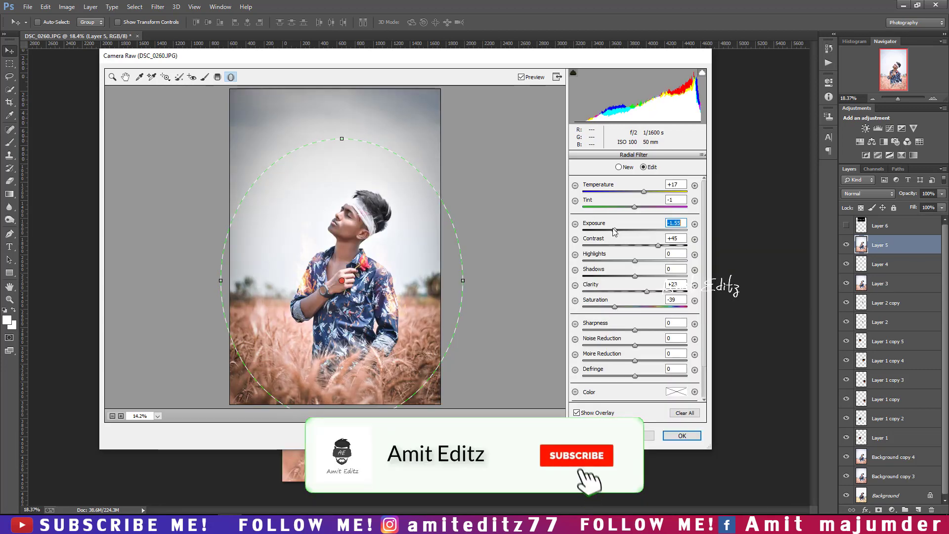
{"action": "left_click_drag", "start_coordinate": [623, 231], "coordinate": [613, 230]}
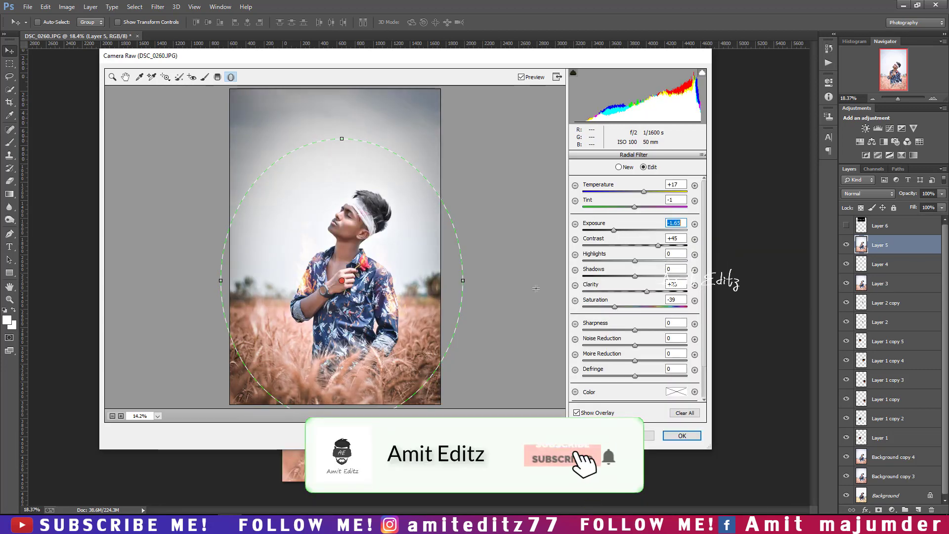
{"action": "left_click_drag", "start_coordinate": [462, 278], "coordinate": [461, 280]}
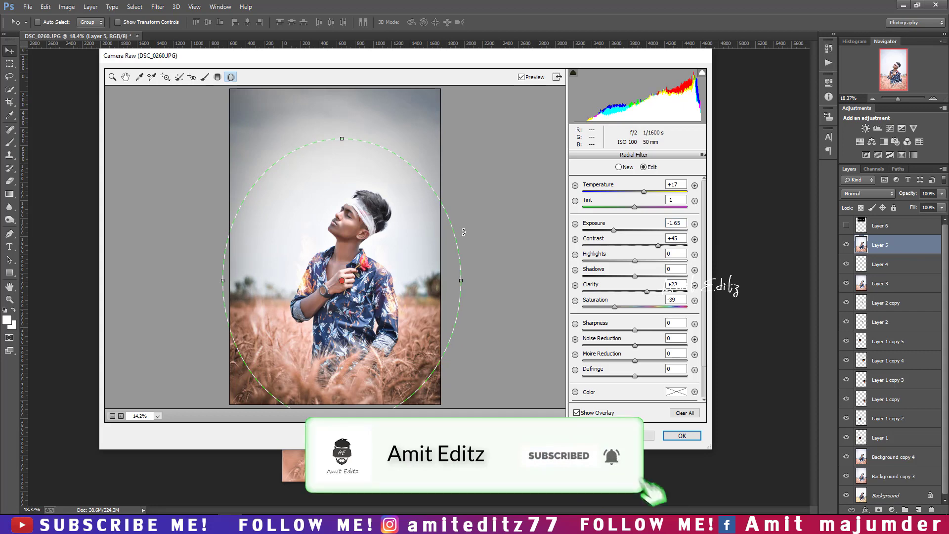
{"action": "left_click_drag", "start_coordinate": [660, 248], "coordinate": [646, 244]}
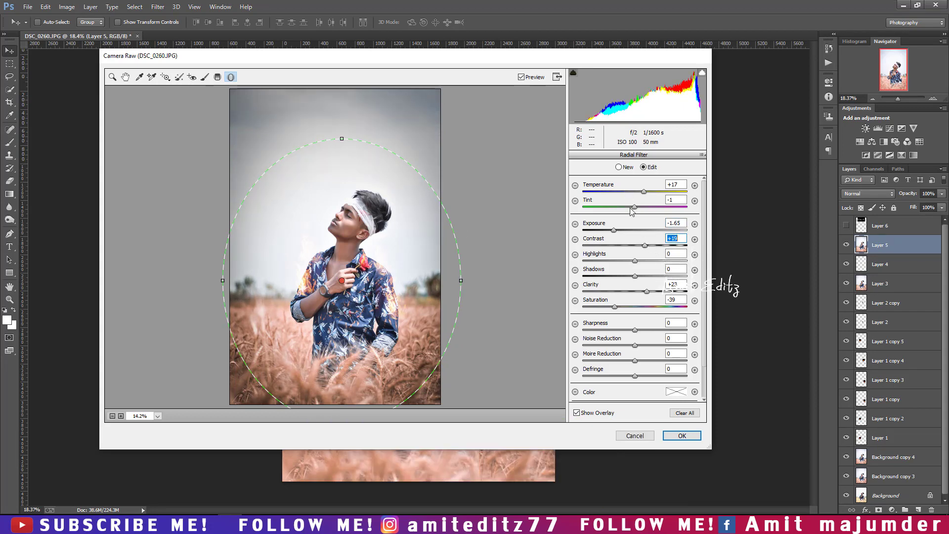
{"action": "left_click", "coordinate": [682, 436]}
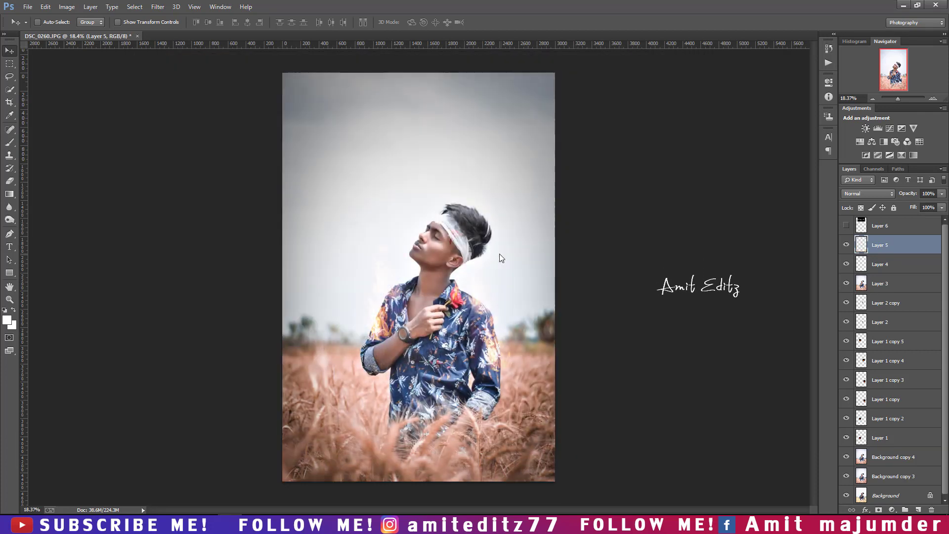
Duplicate Layer 5 and add a Color Lookup adjustment layer with the 2Strip look
{"action": "left_click_drag", "start_coordinate": [909, 245], "coordinate": [918, 509]}
{"action": "left_click", "coordinate": [891, 509]}
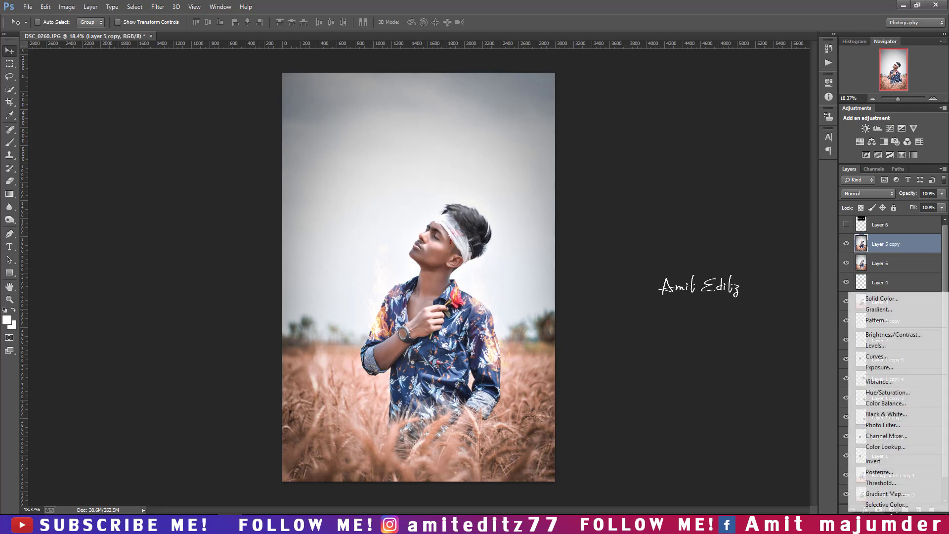
{"action": "left_click", "coordinate": [886, 446]}
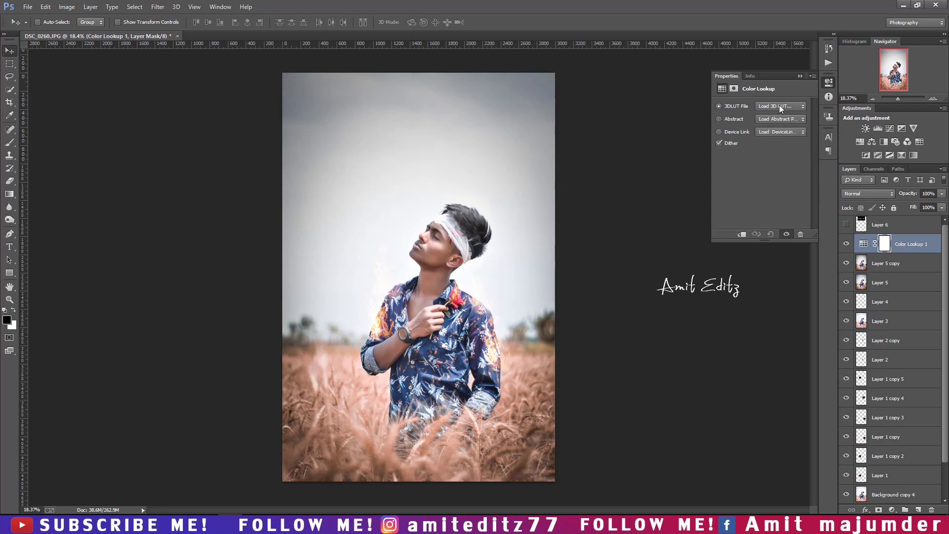
{"action": "left_click", "coordinate": [779, 105]}
{"action": "left_click", "coordinate": [781, 142]}
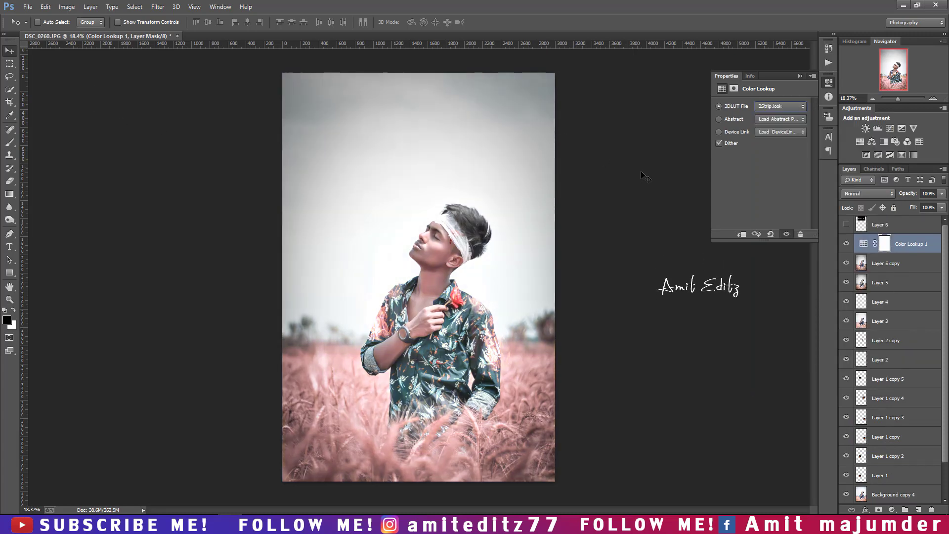
Preview the 3DLUT looks in turn, settle on Soft_Warming.look, and collapse Properties
{"action": "key", "text": "Down"}
{"action": "key", "text": "Down"}
{"action": "key", "text": "Down"}
{"action": "key", "text": "Down"}
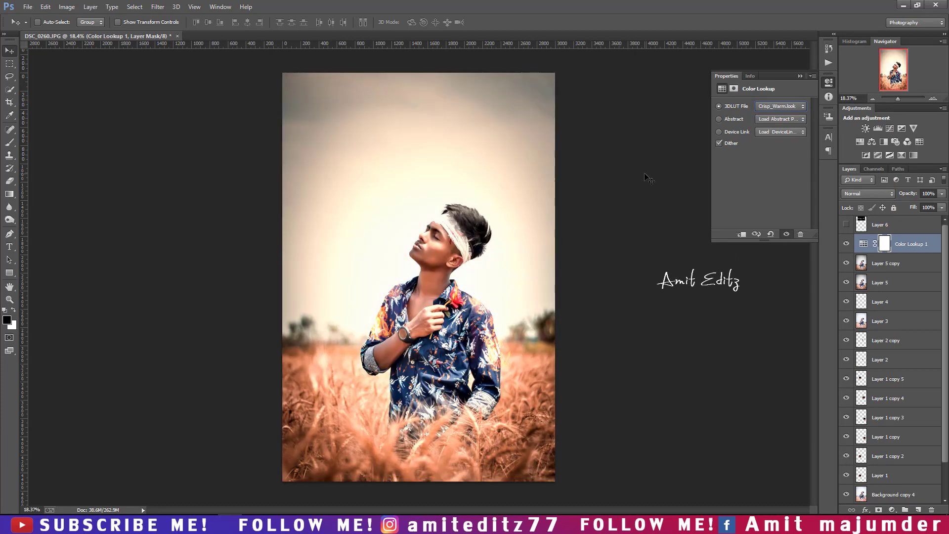
{"action": "key", "text": "Down"}
{"action": "key", "text": "Down"}
{"action": "key", "text": "Down"}
{"action": "key", "text": "Down"}
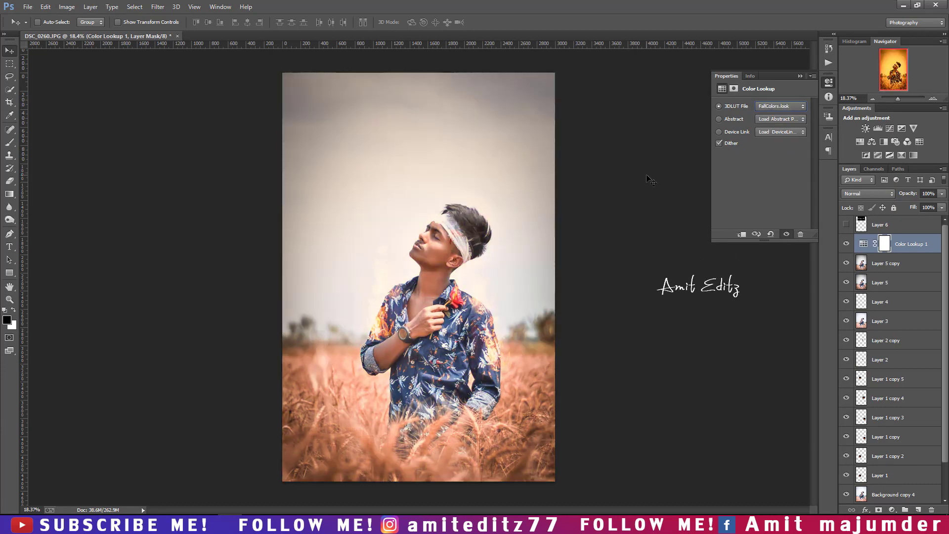
{"action": "key", "text": "Down"}
{"action": "key", "text": "Down"}
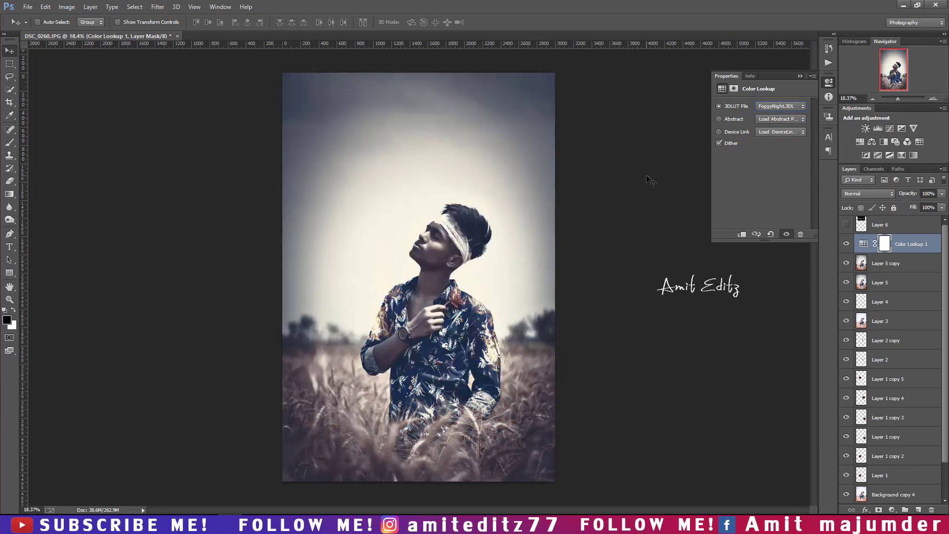
{"action": "key", "text": "Down"}
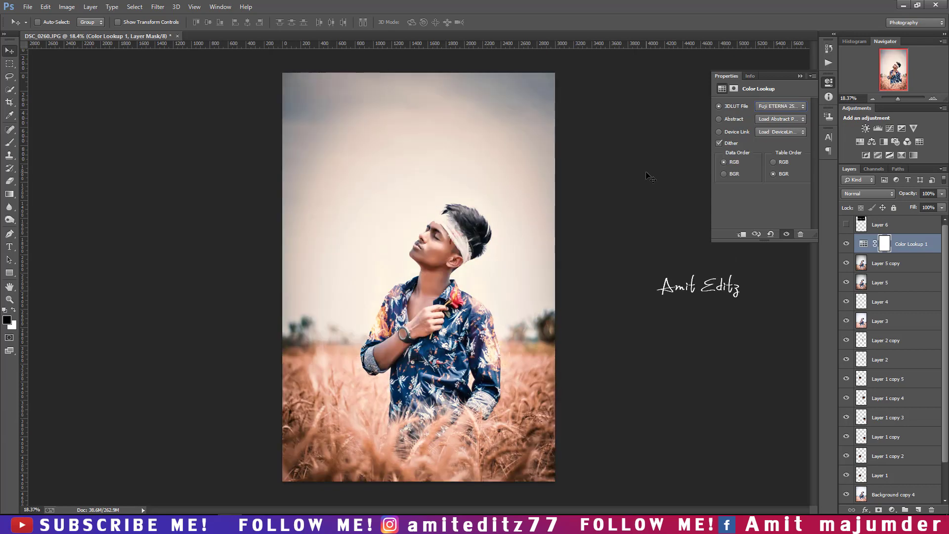
{"action": "key", "text": "Down"}
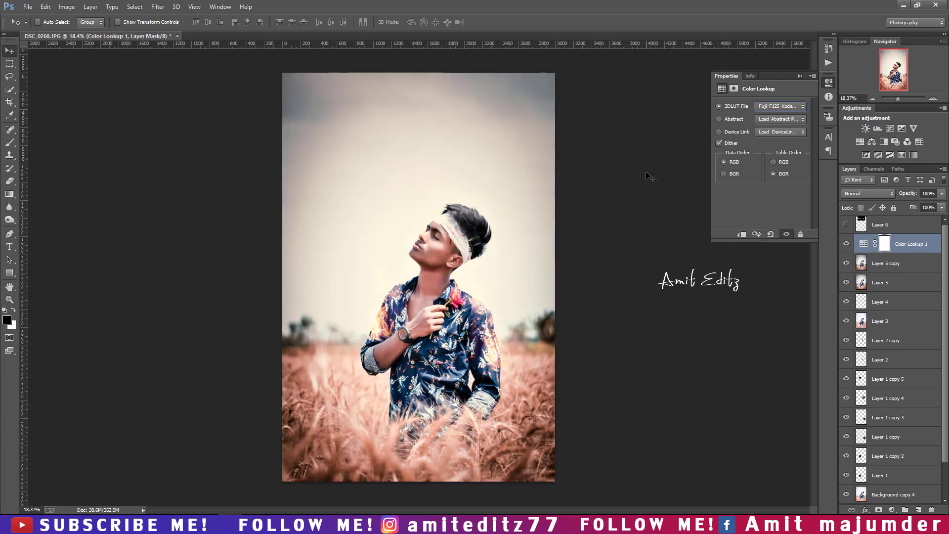
{"action": "key", "text": "Down"}
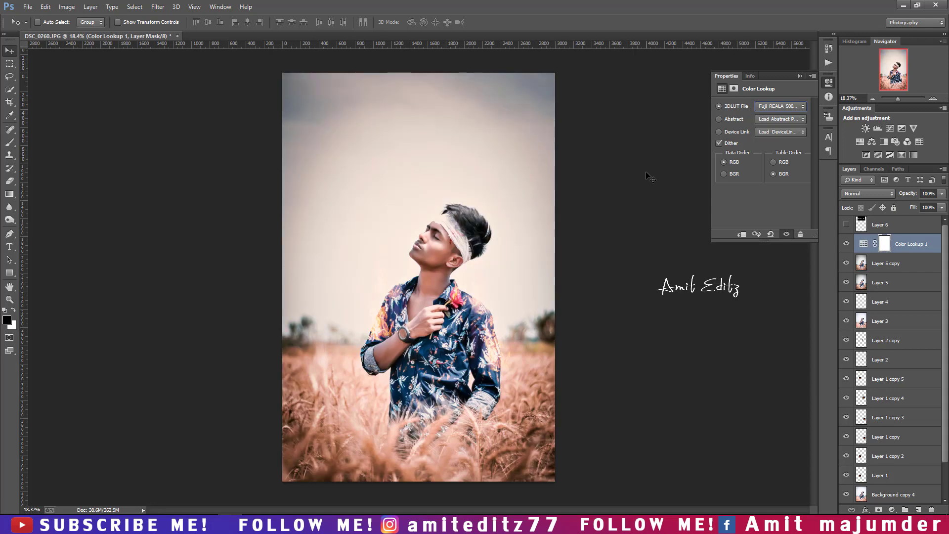
{"action": "key", "text": "Down"}
{"action": "key", "text": "Down"}
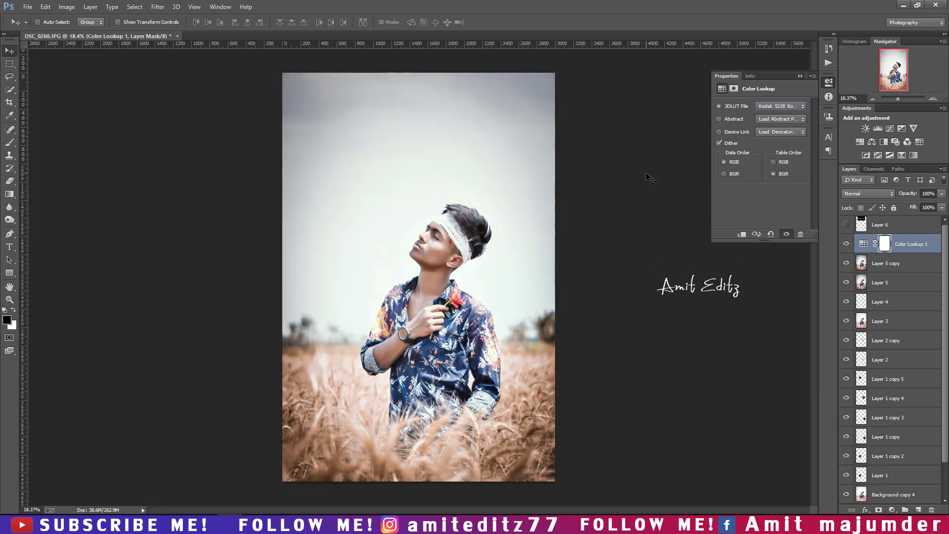
{"action": "key", "text": "Down"}
{"action": "key", "text": "Down"}
{"action": "key", "text": "Down"}
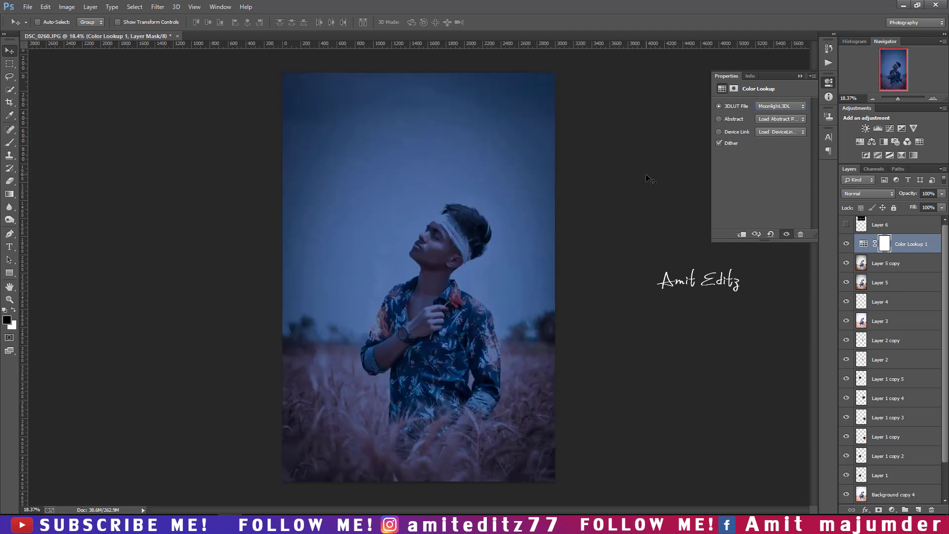
{"action": "key", "text": "Down"}
{"action": "key", "text": "Down"}
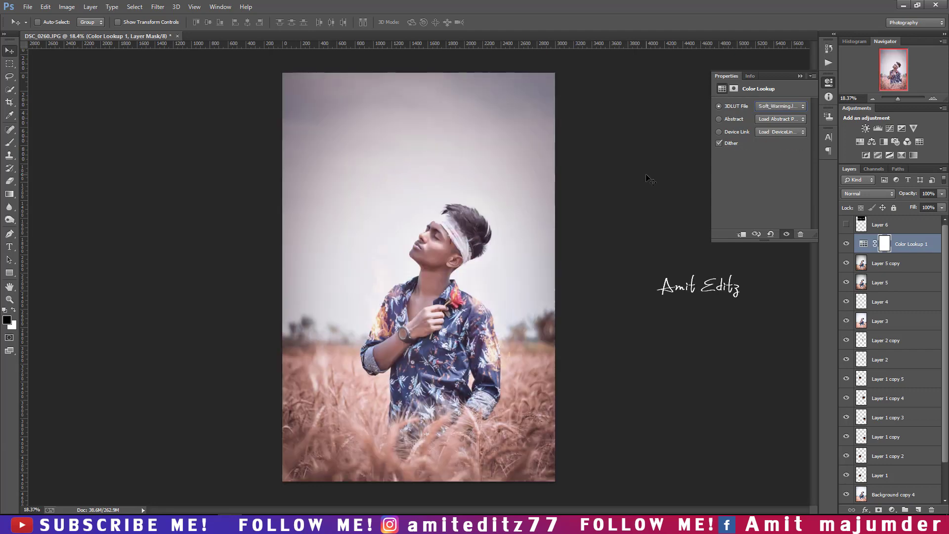
{"action": "key", "text": "Down"}
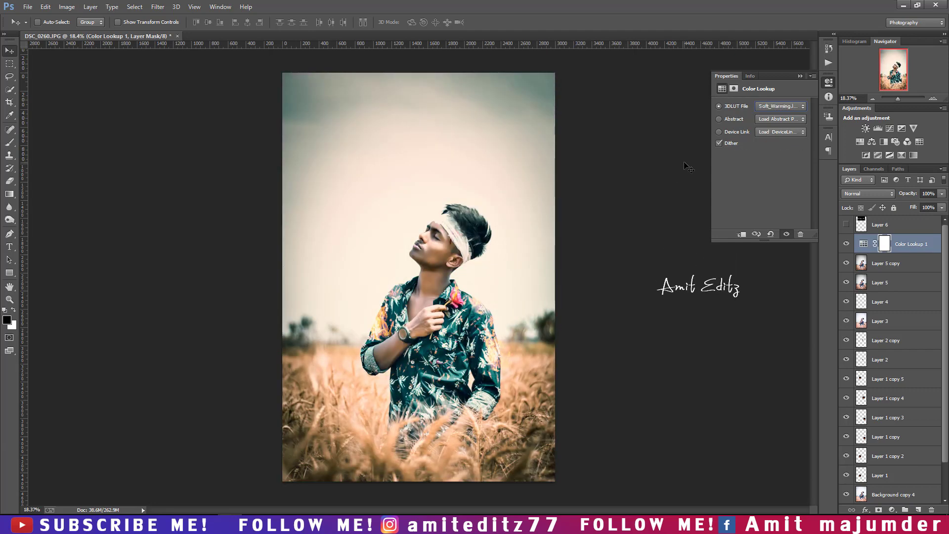
{"action": "left_click", "coordinate": [781, 106]}
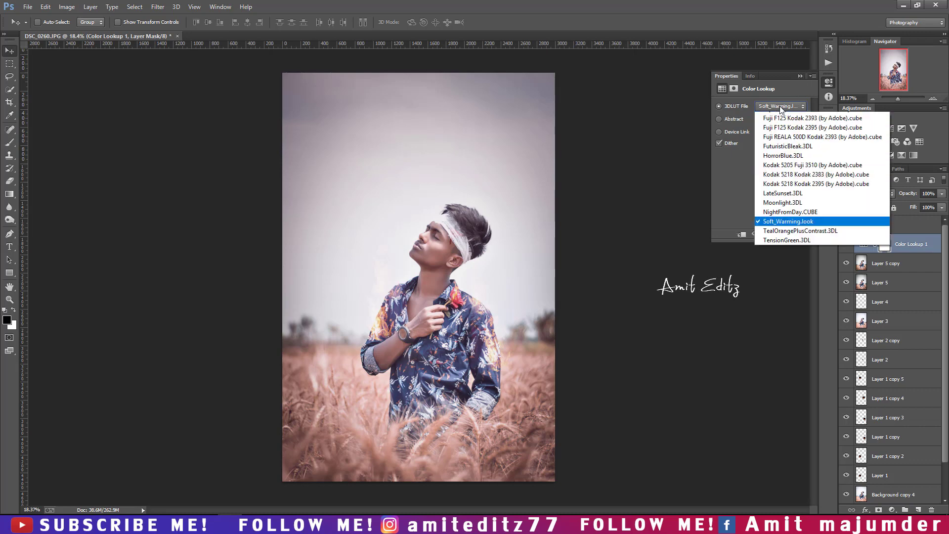
{"action": "left_click", "coordinate": [777, 370]}
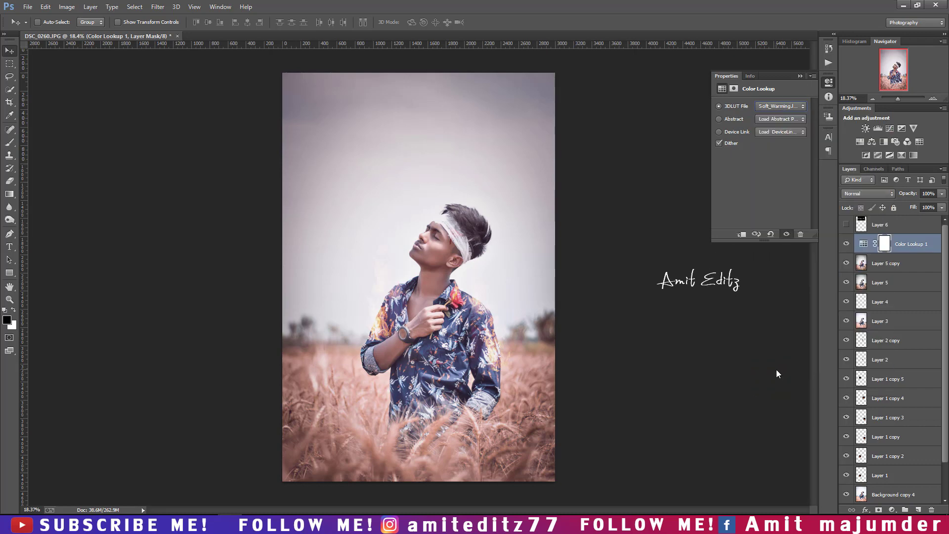
{"action": "left_click", "coordinate": [799, 76]}
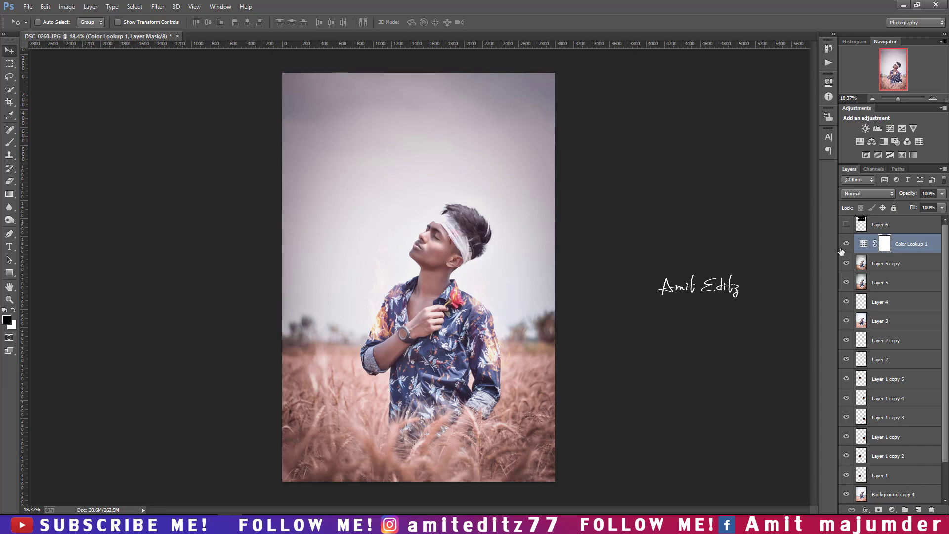
Merge Layer 5 copy with Color Lookup 1 and show the FAKE LOVE layer
{"action": "left_click", "coordinate": [890, 263], "text": "ctrl"}
{"action": "right_click", "coordinate": [894, 267]}
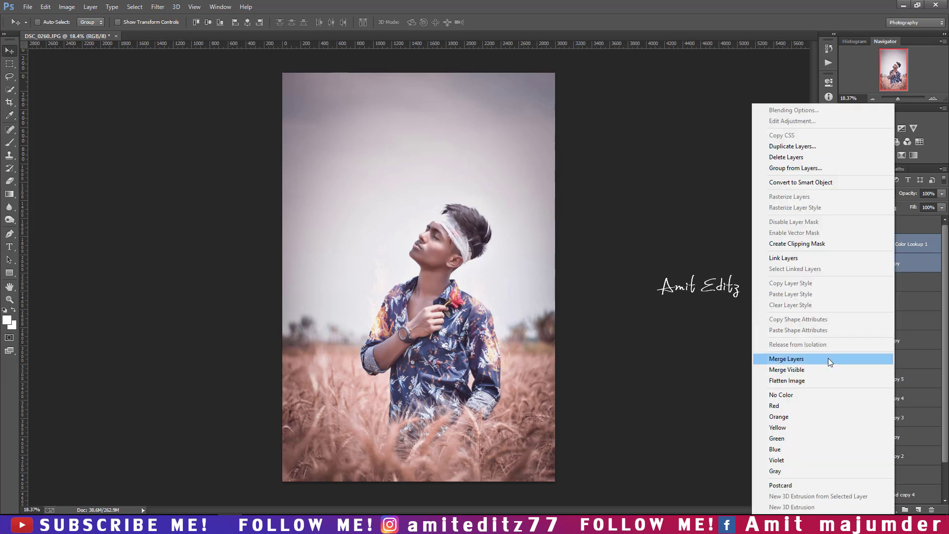
{"action": "left_click", "coordinate": [829, 361]}
{"action": "left_click", "coordinate": [846, 225]}
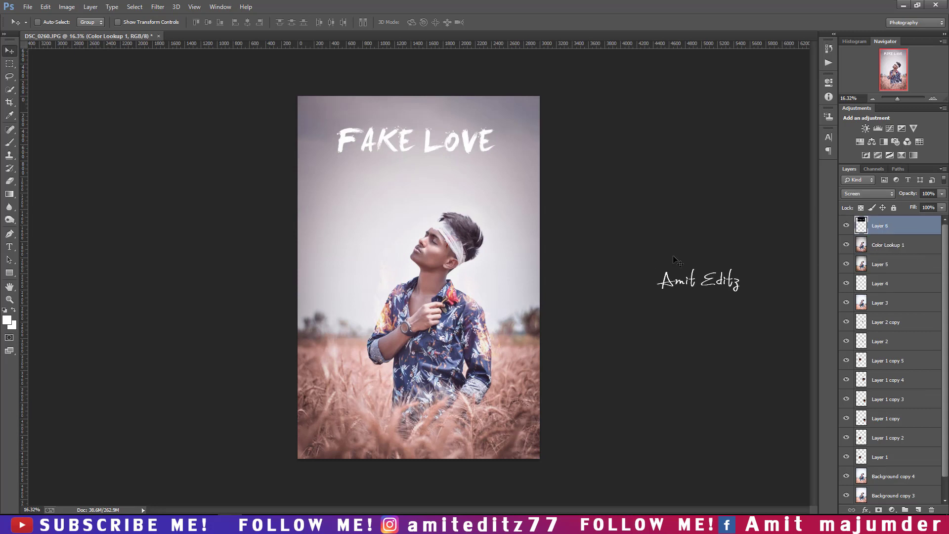
Stamp all visible layers into a new top Layer 7, then pick the Crop tool
{"action": "scroll", "coordinate": [529, 247], "scroll_direction": "up", "scroll_amount": 2}
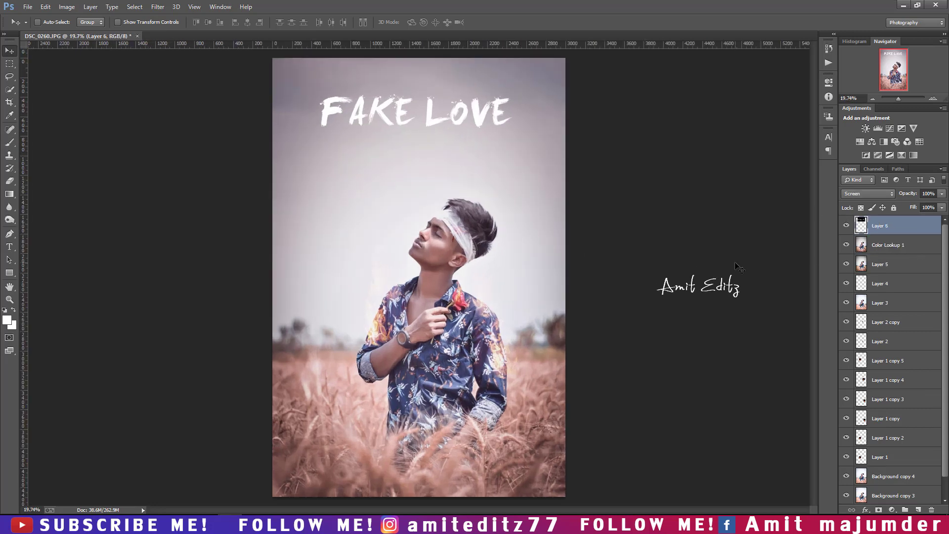
{"action": "key", "text": "ctrl+alt+shift+e"}
{"action": "scroll", "coordinate": [519, 212], "scroll_direction": "down", "scroll_amount": 3}
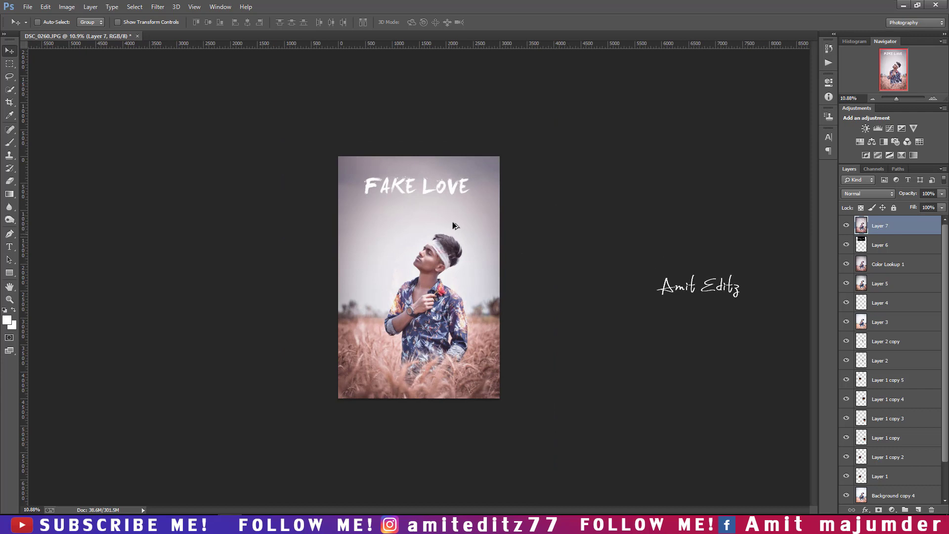
{"action": "scroll", "coordinate": [452, 222], "scroll_direction": "up", "scroll_amount": 2}
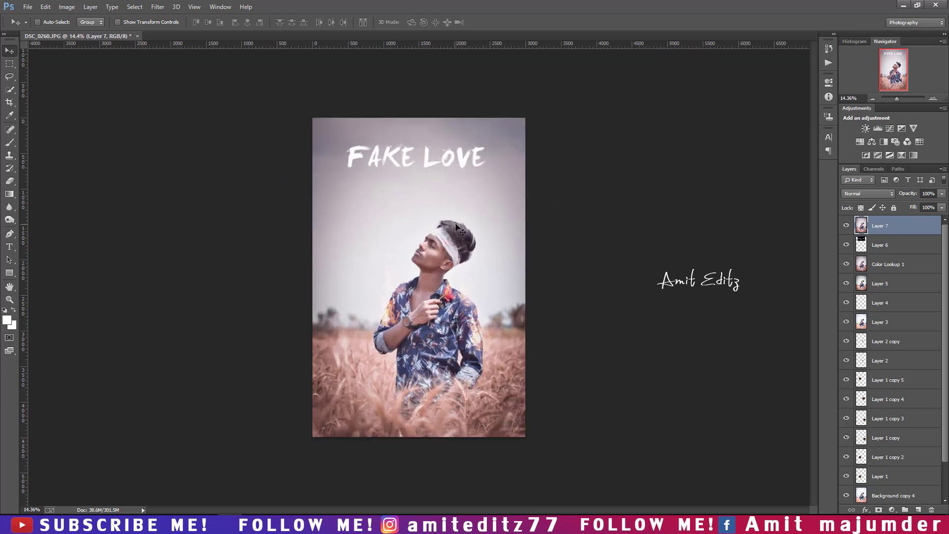
{"action": "left_click", "coordinate": [9, 103]}
{"action": "scroll", "coordinate": [426, 258], "scroll_direction": "up", "scroll_amount": 1}
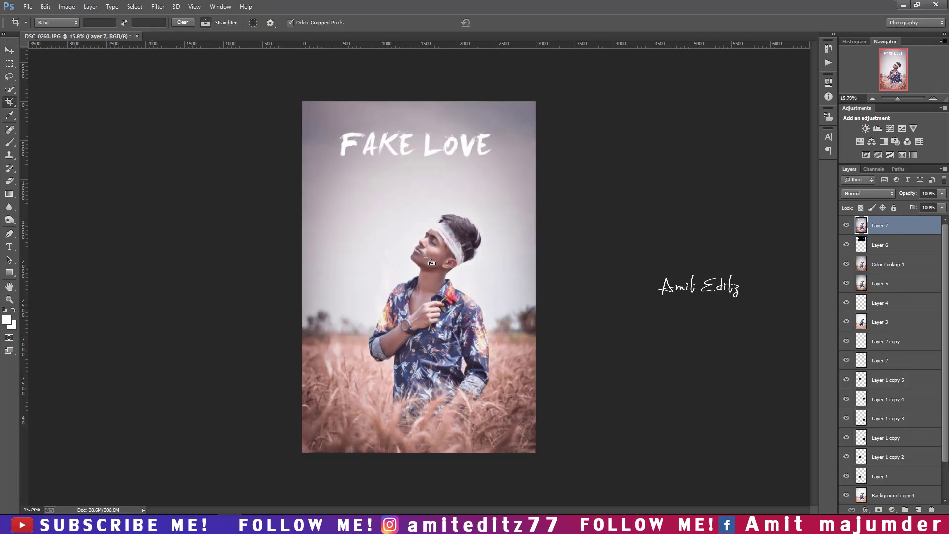
{"action": "scroll", "coordinate": [426, 258], "scroll_direction": "down", "scroll_amount": 1}
In Camera Raw, set Contrast +17, Shadows +33, Whites -13, Blacks +10, Clarity +9
{"action": "left_click", "coordinate": [158, 7]}
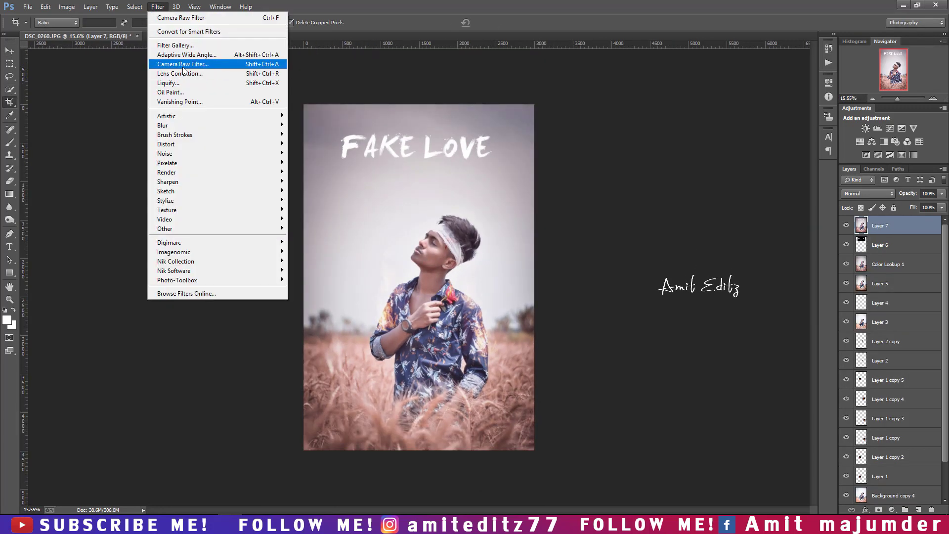
{"action": "left_click", "coordinate": [183, 65]}
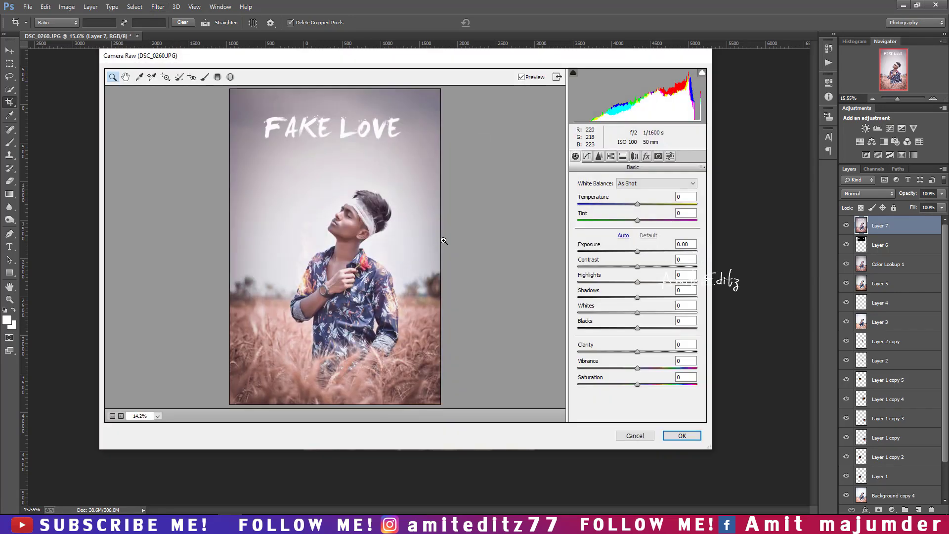
{"action": "left_click_drag", "start_coordinate": [642, 268], "coordinate": [648, 268]}
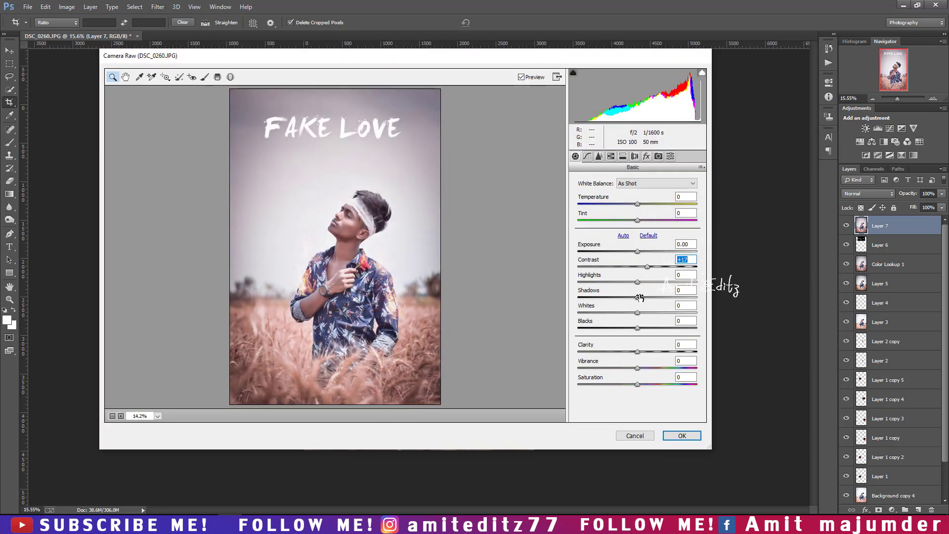
{"action": "mouse_move", "coordinate": [638, 297]}
{"action": "left_mouse_down"}
{"action": "mouse_move", "coordinate": [657, 297]}
{"action": "mouse_move", "coordinate": [629, 313]}
{"action": "left_mouse_up"}
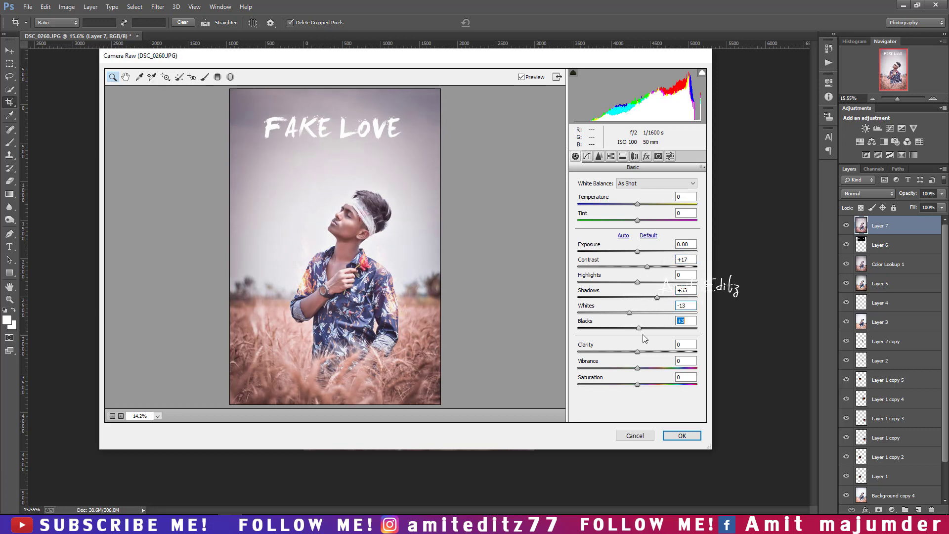
{"action": "left_click_drag", "start_coordinate": [637, 351], "coordinate": [639, 369]}
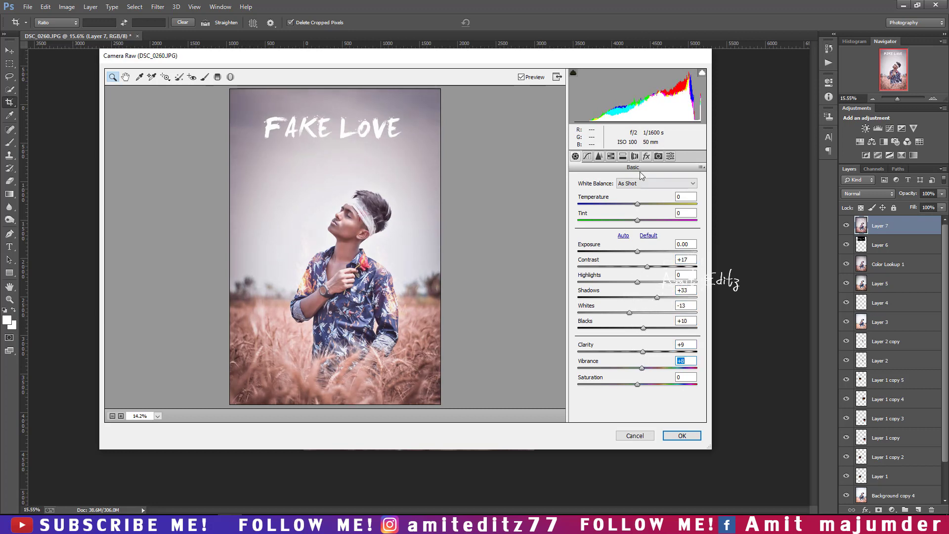
Shift the greens' hue, boost blue primary saturation, review sharpening, and apply the grade
{"action": "left_click", "coordinate": [612, 156]}
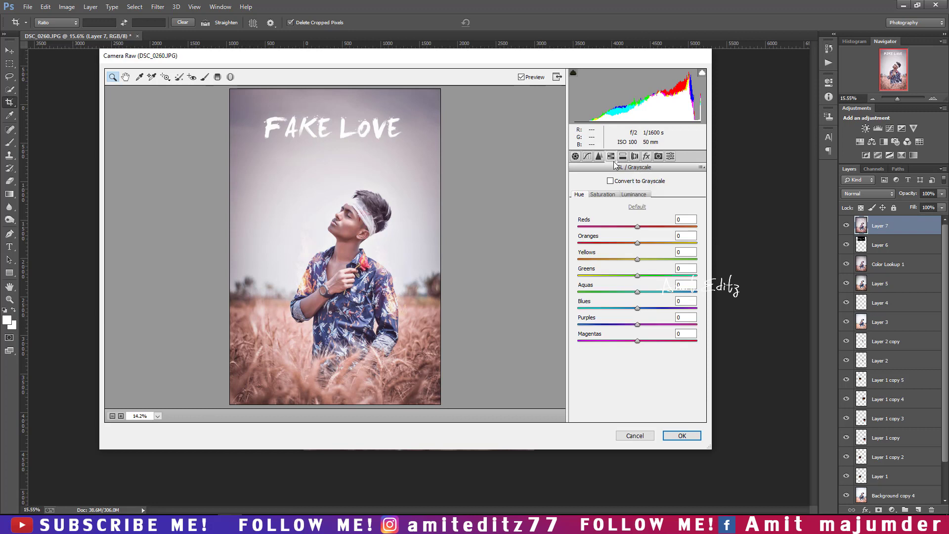
{"action": "left_click_drag", "start_coordinate": [637, 275], "coordinate": [590, 277]}
{"action": "left_click", "coordinate": [658, 156]}
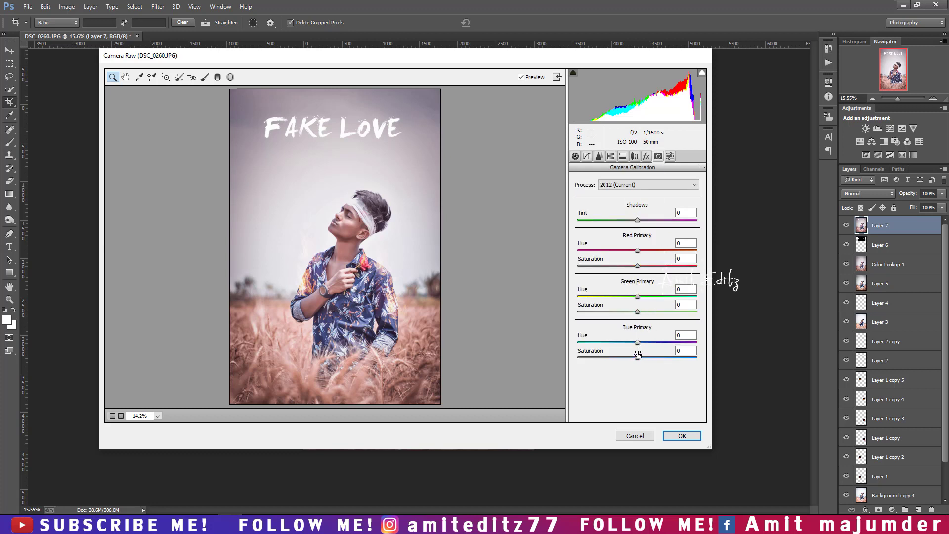
{"action": "left_click_drag", "start_coordinate": [638, 355], "coordinate": [640, 356]}
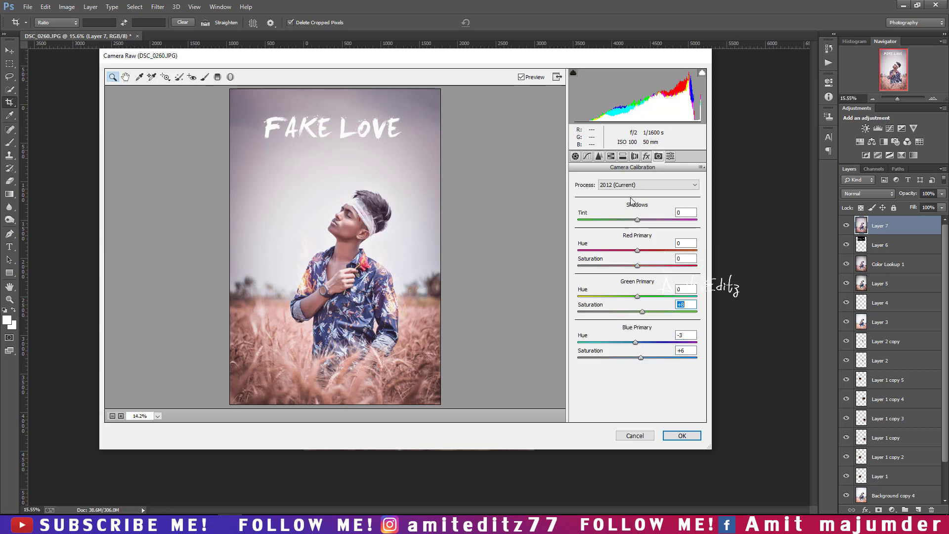
{"action": "left_click", "coordinate": [598, 156]}
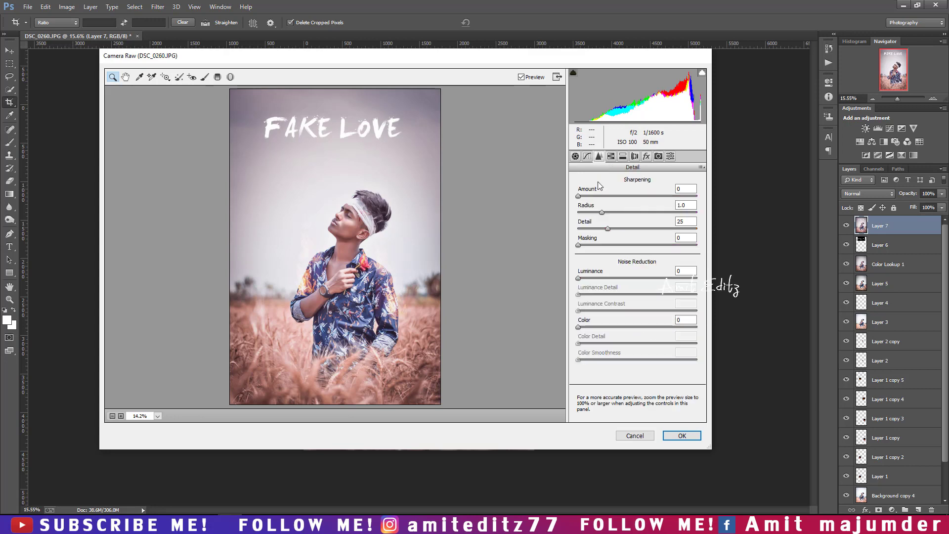
{"action": "left_click", "coordinate": [682, 436]}
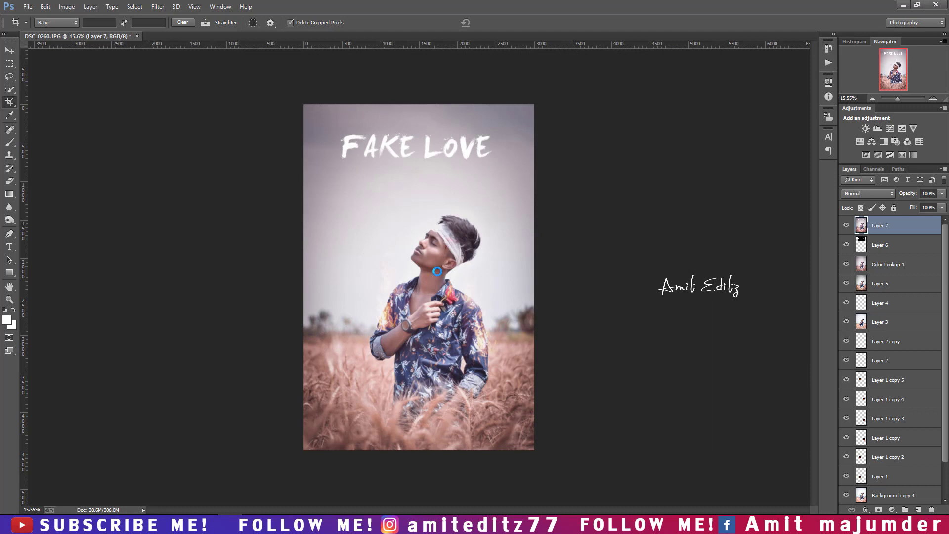
{"action": "scroll", "coordinate": [439, 272], "scroll_direction": "up", "scroll_amount": 1}
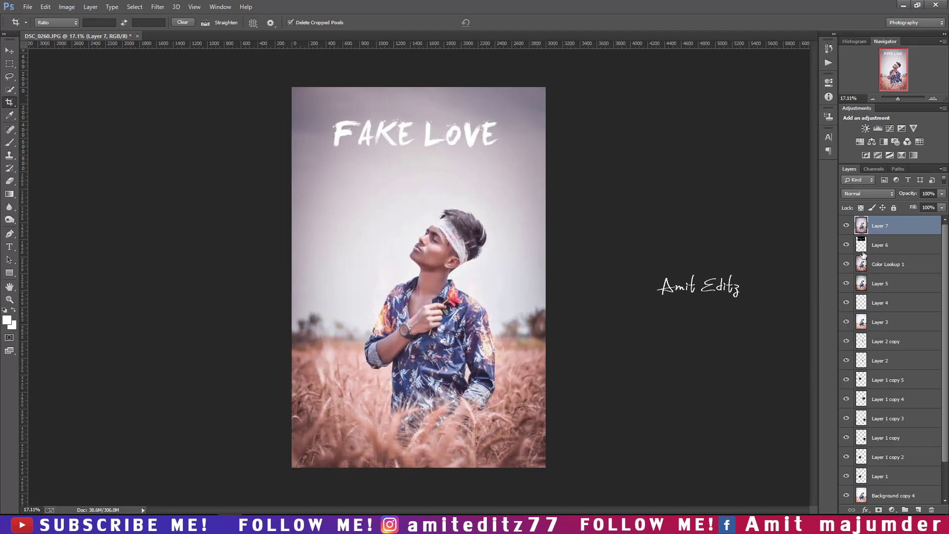
Duplicate Layer 7, add a negative Post Crop Vignetting amount in Camera Raw, then duplicate again
{"action": "key", "text": "ctrl+j"}
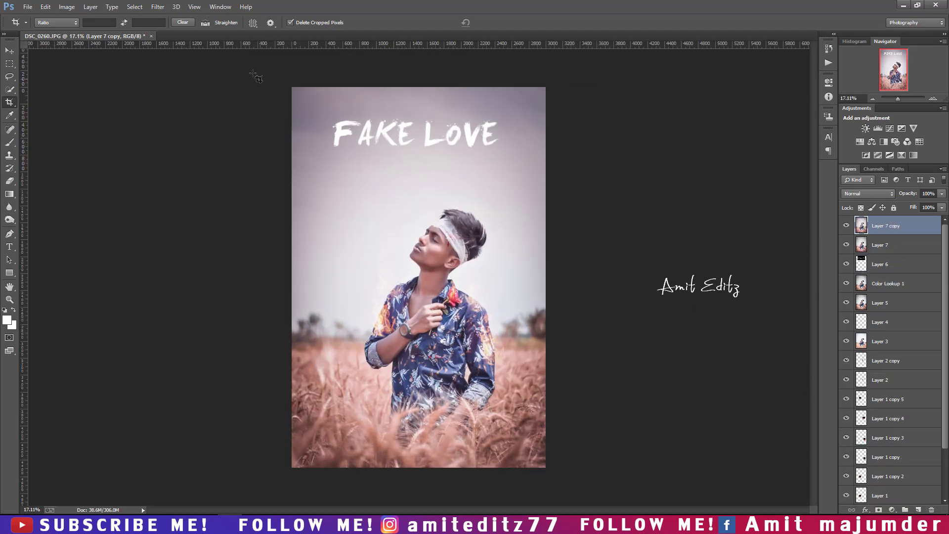
{"action": "left_click", "coordinate": [158, 6]}
{"action": "left_click", "coordinate": [178, 66]}
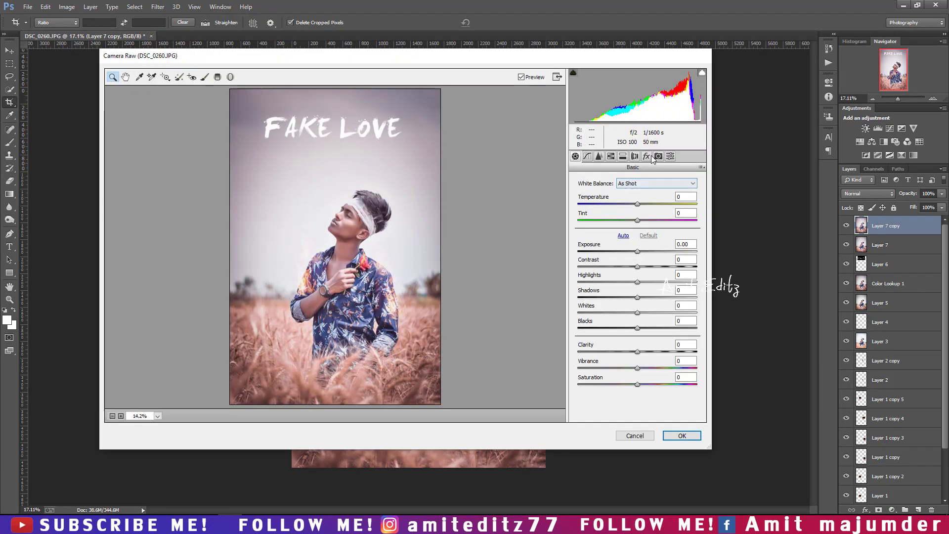
{"action": "left_click", "coordinate": [647, 156]}
{"action": "mouse_move", "coordinate": [637, 283]}
{"action": "left_mouse_down"}
{"action": "mouse_move", "coordinate": [623, 285]}
{"action": "mouse_move", "coordinate": [627, 302]}
{"action": "mouse_move", "coordinate": [626, 285]}
{"action": "left_mouse_up"}
{"action": "left_click", "coordinate": [682, 436]}
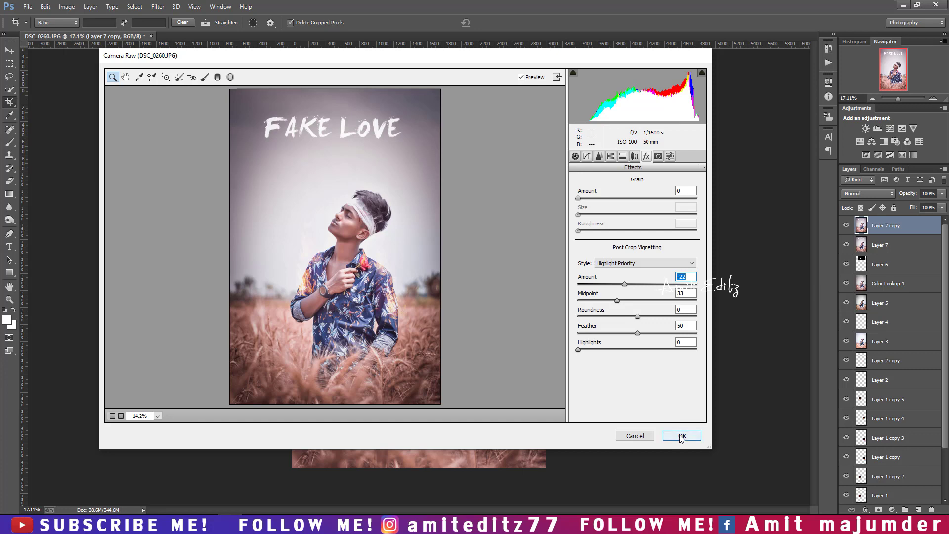
{"action": "key", "text": "ctrl+j"}
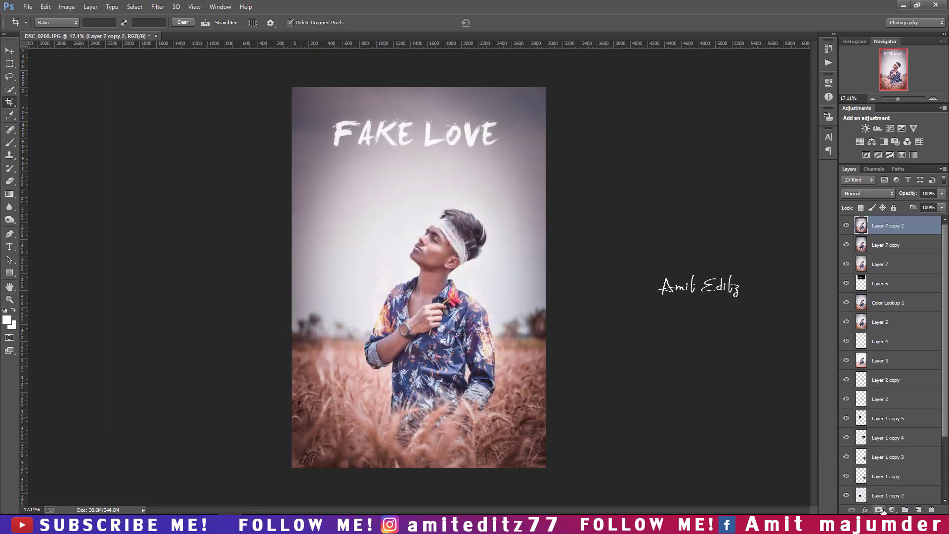
Add a Selective Color layer setting Blacks to Cyan +2, Magenta -8, Yellow -6, Black -5
{"action": "left_click", "coordinate": [891, 510]}
{"action": "left_click", "coordinate": [886, 502]}
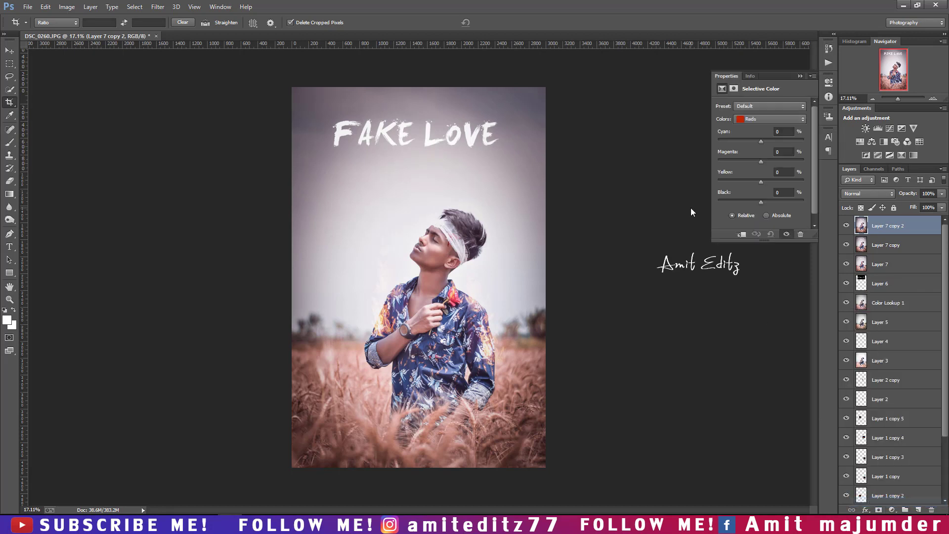
{"action": "left_click", "coordinate": [770, 118]}
{"action": "left_click", "coordinate": [761, 195]}
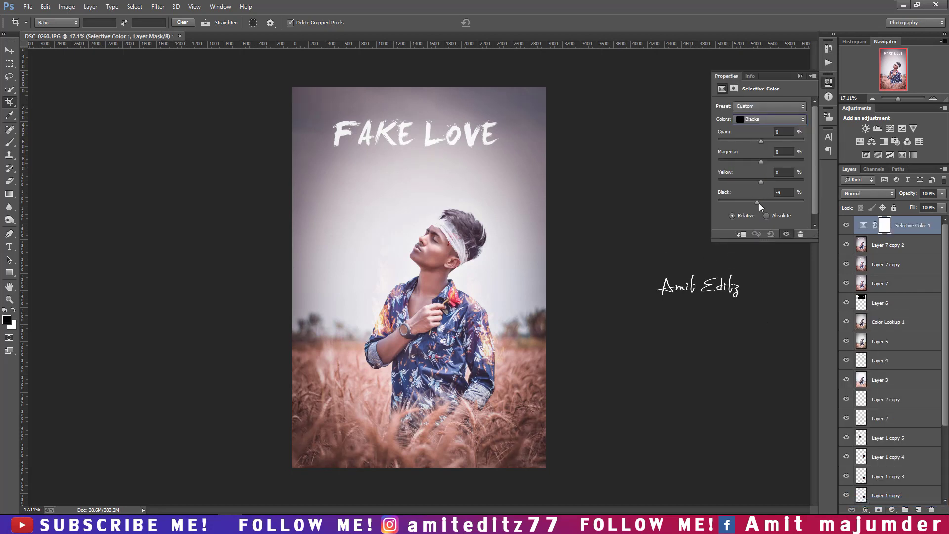
{"action": "left_click_drag", "start_coordinate": [759, 207], "coordinate": [758, 186]}
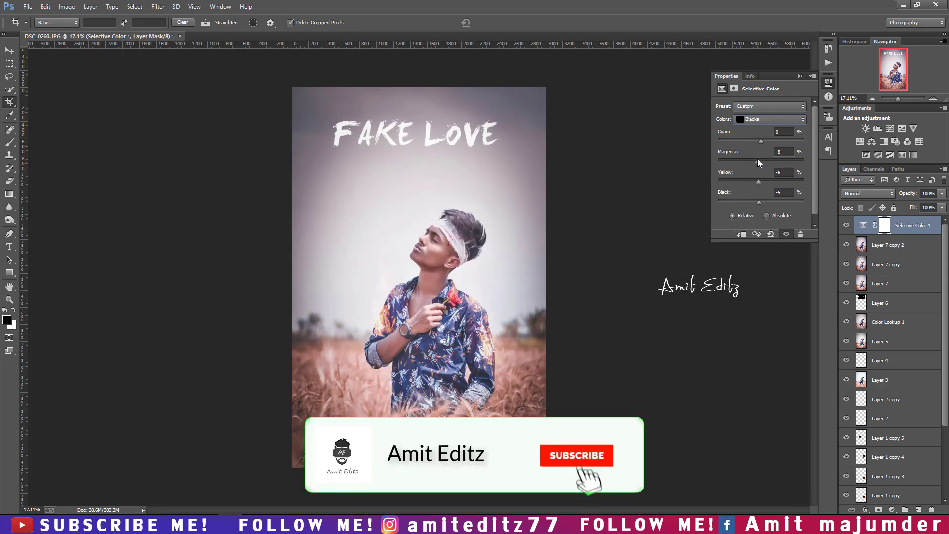
{"action": "left_click_drag", "start_coordinate": [757, 161], "coordinate": [759, 143]}
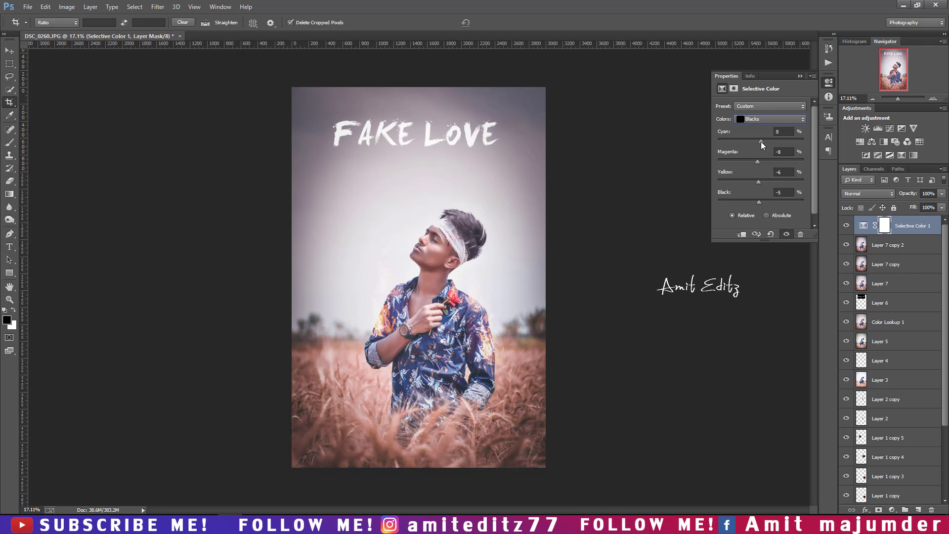
{"action": "left_click_drag", "start_coordinate": [761, 143], "coordinate": [763, 144]}
Merge Layer 7 copy 2 and Layer 7 copy into Selective Color 1, then duplicate it
{"action": "left_click", "coordinate": [800, 75]}
{"action": "left_click", "coordinate": [895, 244], "text": "ctrl"}
{"action": "left_click", "coordinate": [894, 264], "text": "ctrl"}
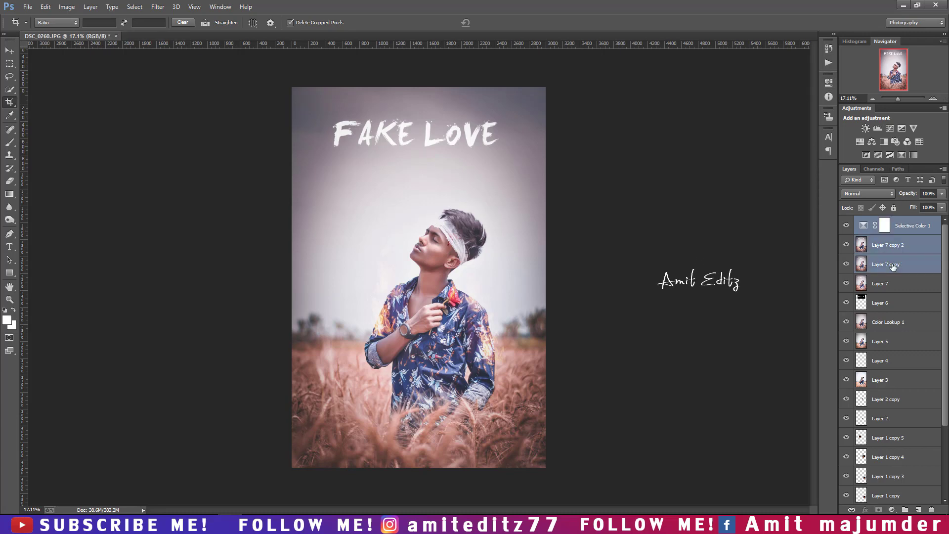
{"action": "right_click", "coordinate": [885, 264]}
{"action": "left_click", "coordinate": [822, 358]}
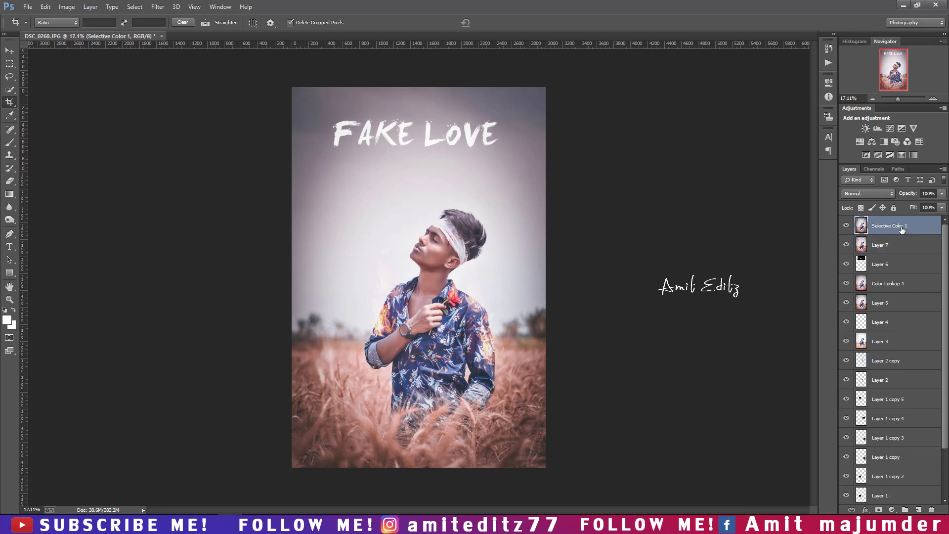
{"action": "mouse_move", "coordinate": [905, 226]}
{"action": "left_mouse_down"}
{"action": "mouse_move", "coordinate": [926, 475]}
{"action": "mouse_move", "coordinate": [918, 509]}
{"action": "left_mouse_up"}
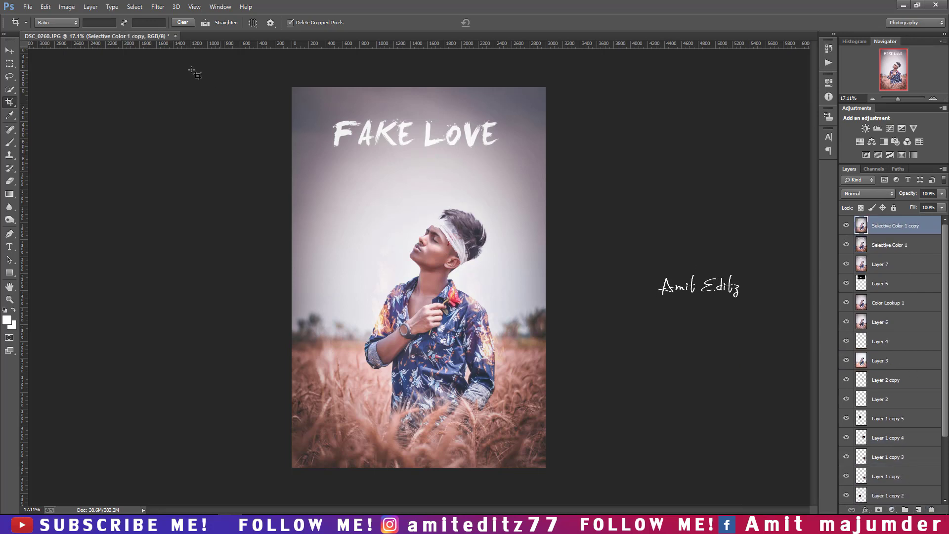
Apply a 2.1-pixel High Pass filter to the duplicate and blend it as Soft Light
{"action": "left_click", "coordinate": [159, 7]}
{"action": "mouse_move", "coordinate": [164, 228]}
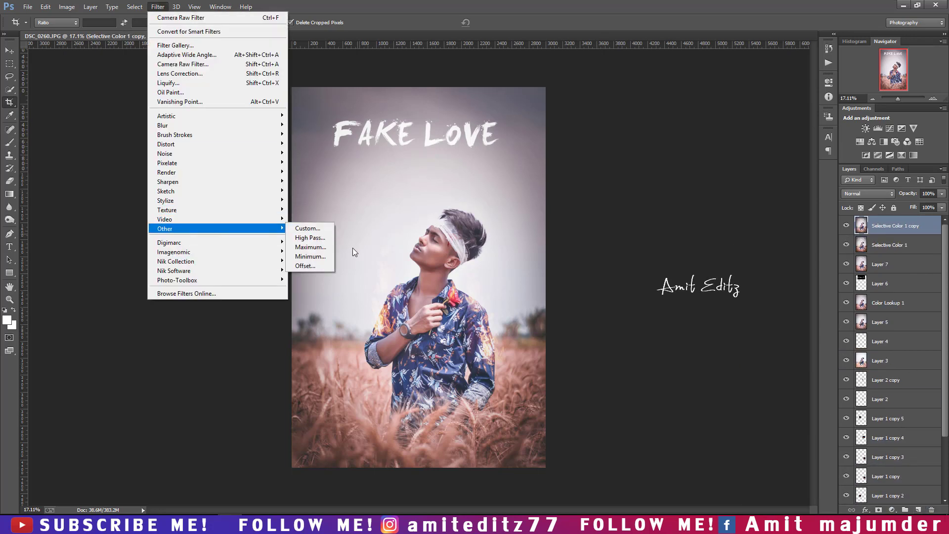
{"action": "left_click", "coordinate": [310, 238]}
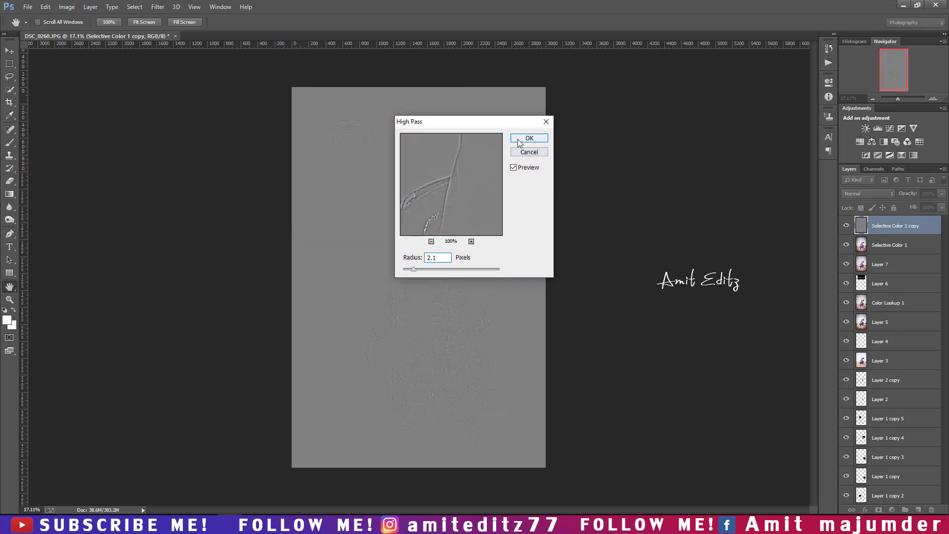
{"action": "left_click", "coordinate": [529, 139]}
{"action": "left_click", "coordinate": [867, 193]}
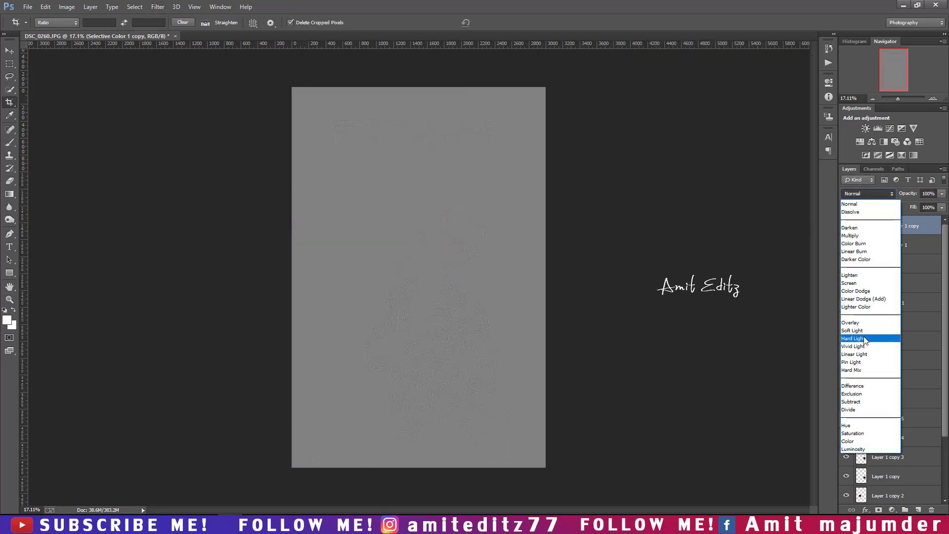
{"action": "key", "text": "Escape"}
{"action": "key", "text": "shift+alt+f"}
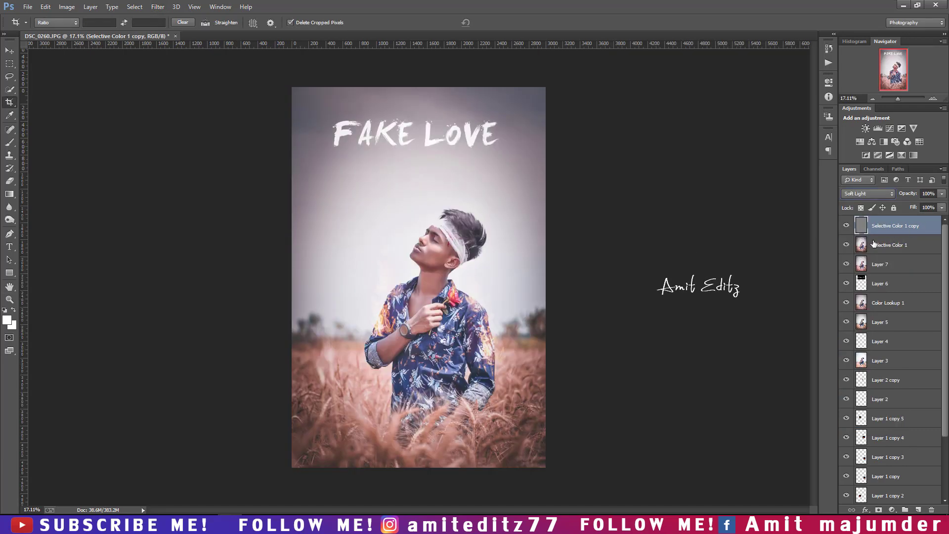
Merge the high-pass layer into Selective Color 1 and duplicate the sharpened result
{"action": "left_click", "coordinate": [846, 226]}
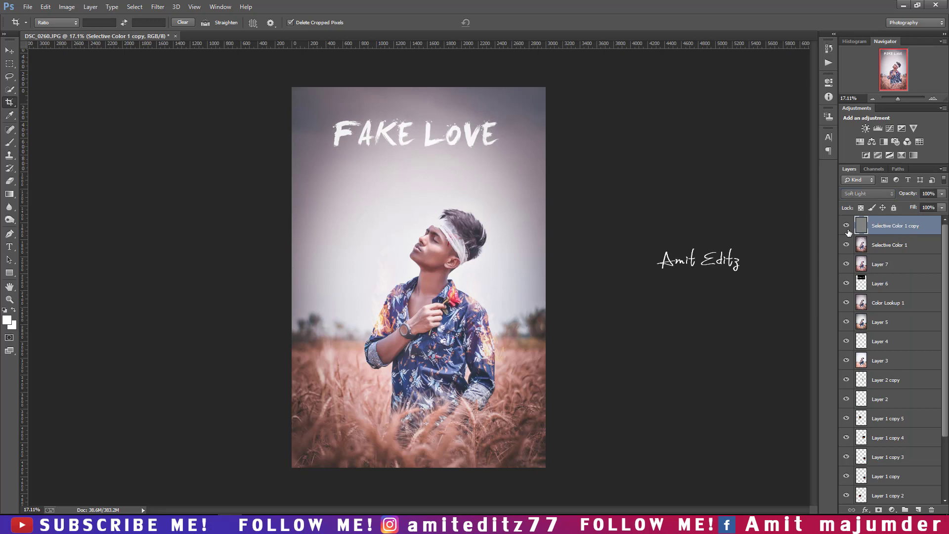
{"action": "left_click", "coordinate": [883, 245], "text": "shift"}
{"action": "right_click", "coordinate": [883, 245]}
{"action": "left_click", "coordinate": [826, 360]}
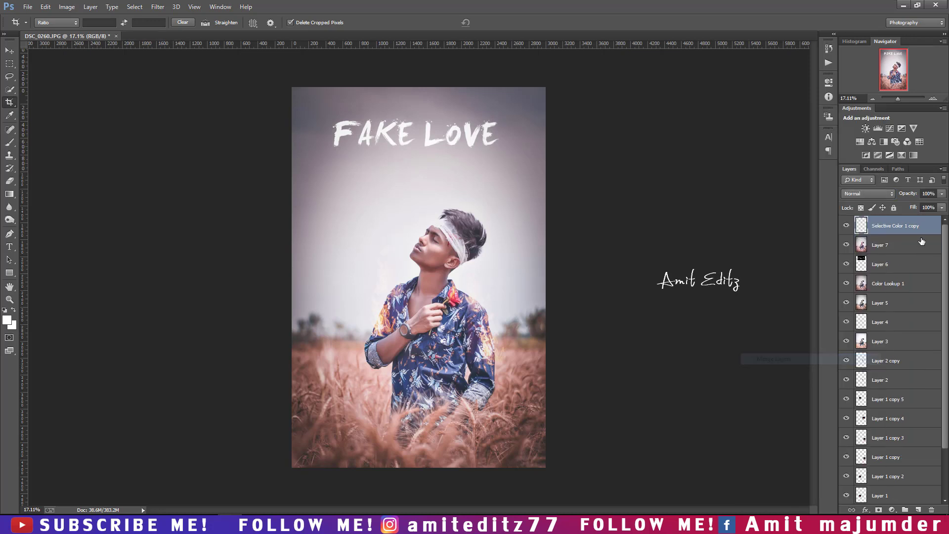
{"action": "left_click_drag", "start_coordinate": [890, 226], "coordinate": [918, 509]}
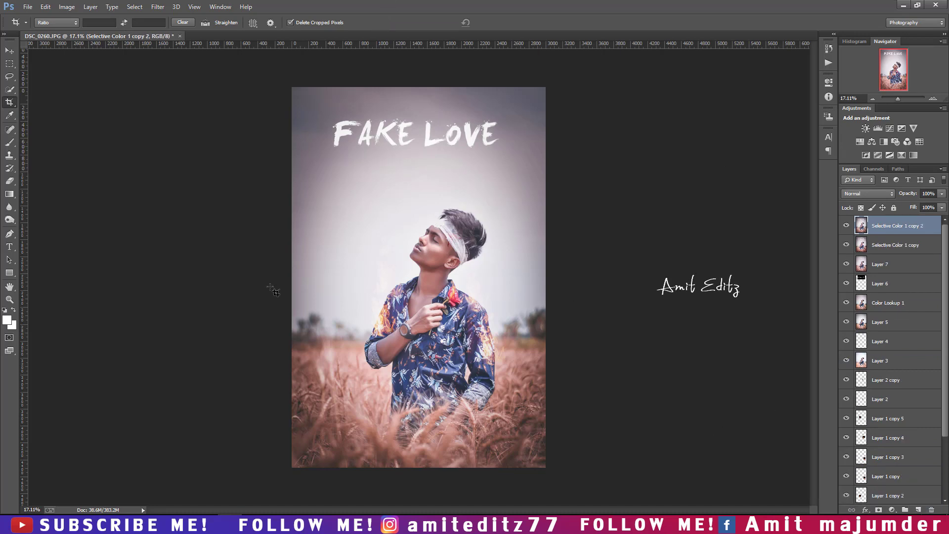
Choose the Dodge tool and enlarge its brush while inspecting the man's face
{"action": "scroll", "coordinate": [415, 257], "scroll_direction": "up", "scroll_amount": 1}
{"action": "scroll", "coordinate": [415, 257], "scroll_direction": "up", "scroll_amount": 4}
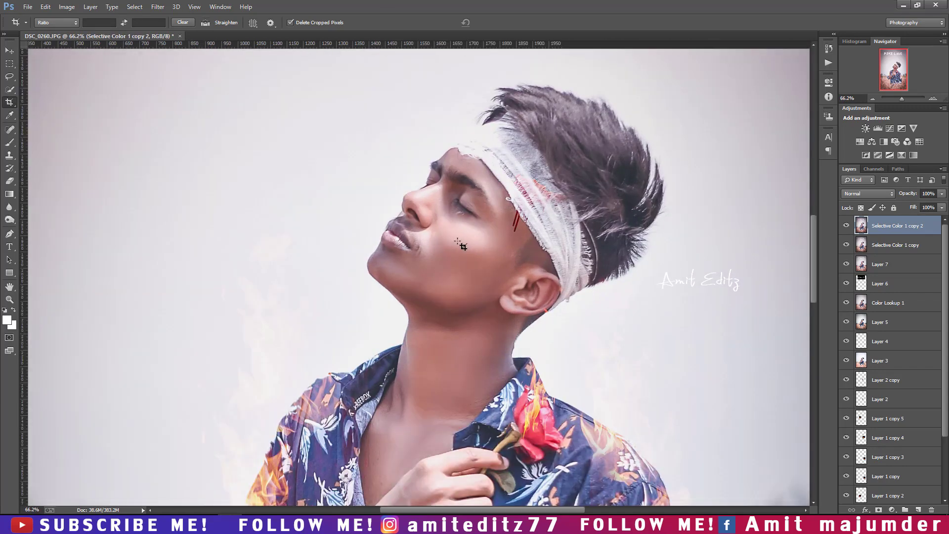
{"action": "right_click", "coordinate": [10, 226]}
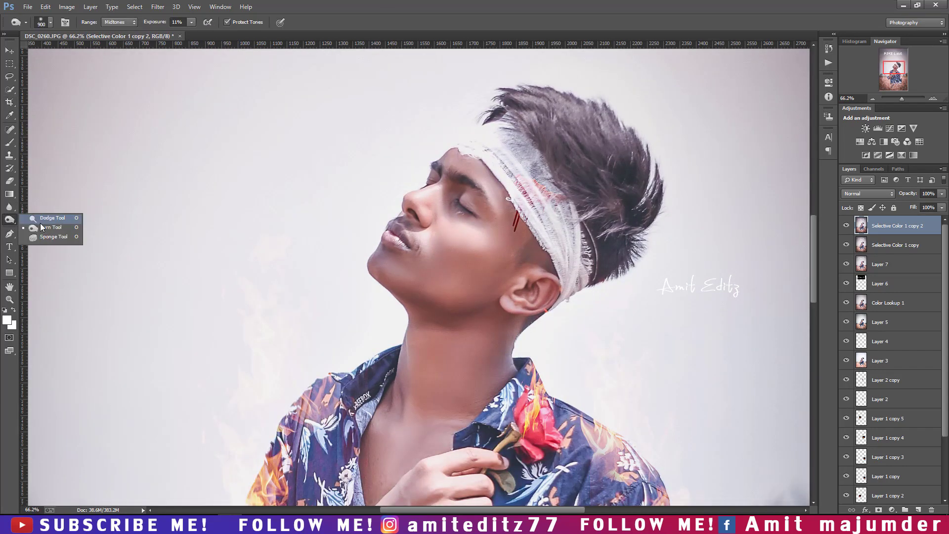
{"action": "left_click", "coordinate": [44, 218]}
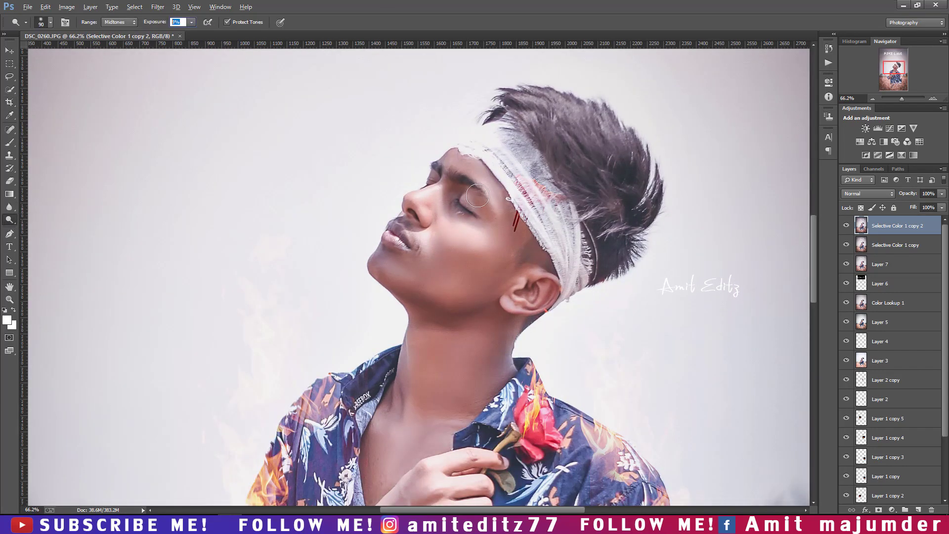
{"action": "left_click_drag", "start_coordinate": [477, 196], "coordinate": [486, 218]}
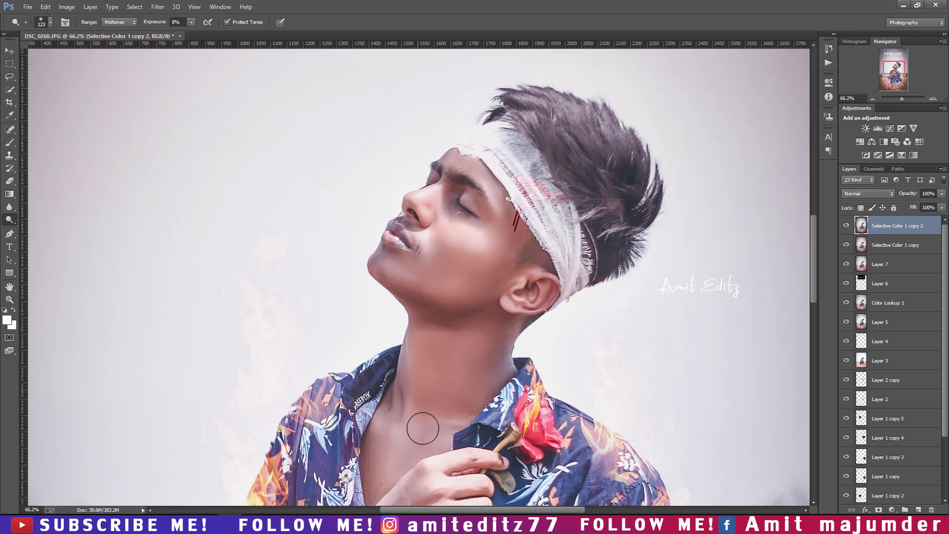
{"action": "scroll", "coordinate": [413, 316], "scroll_direction": "down", "scroll_amount": 1}
{"action": "scroll", "coordinate": [378, 416], "scroll_direction": "down", "scroll_amount": 4}
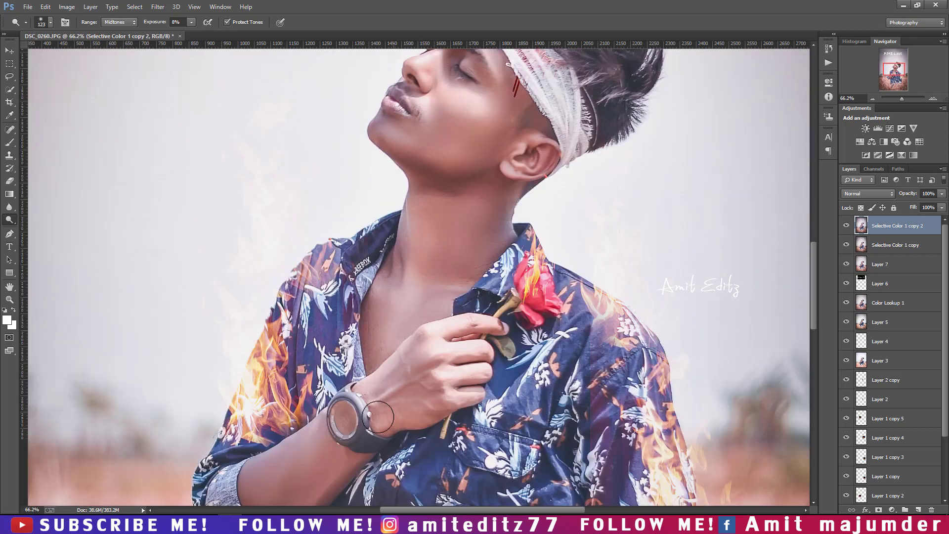
{"action": "scroll", "coordinate": [378, 416], "scroll_direction": "down", "scroll_amount": 2}
{"action": "scroll", "coordinate": [378, 417], "scroll_direction": "down", "scroll_amount": 2}
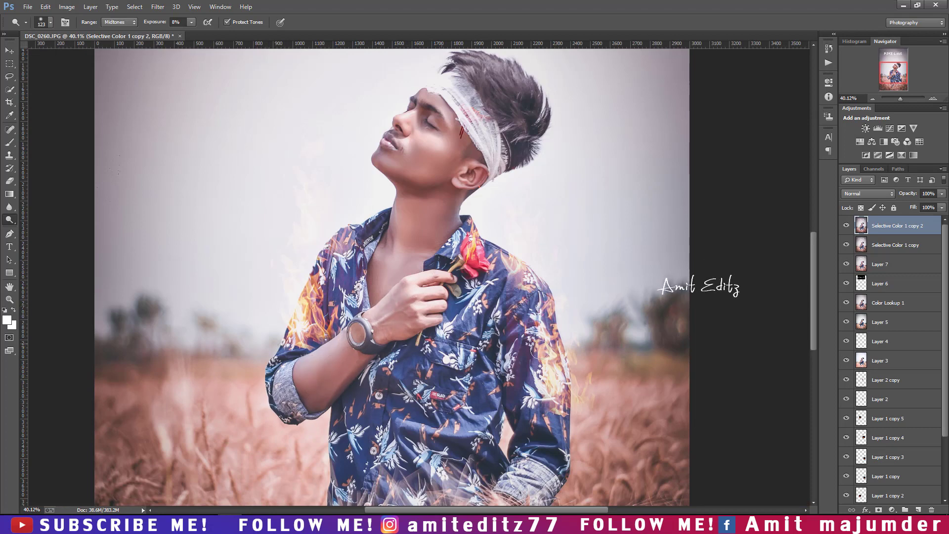
{"action": "scroll", "coordinate": [540, 350], "scroll_direction": "down", "scroll_amount": 3}
{"action": "scroll", "coordinate": [449, 346], "scroll_direction": "down", "scroll_amount": 3}
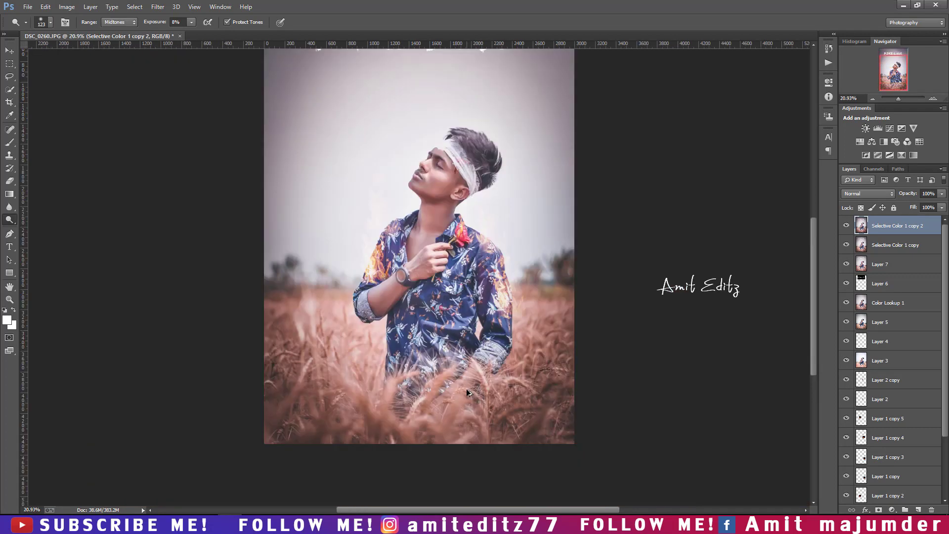
{"action": "scroll", "coordinate": [460, 182], "scroll_direction": "up", "scroll_amount": 3}
{"action": "scroll", "coordinate": [459, 182], "scroll_direction": "down", "scroll_amount": 3}
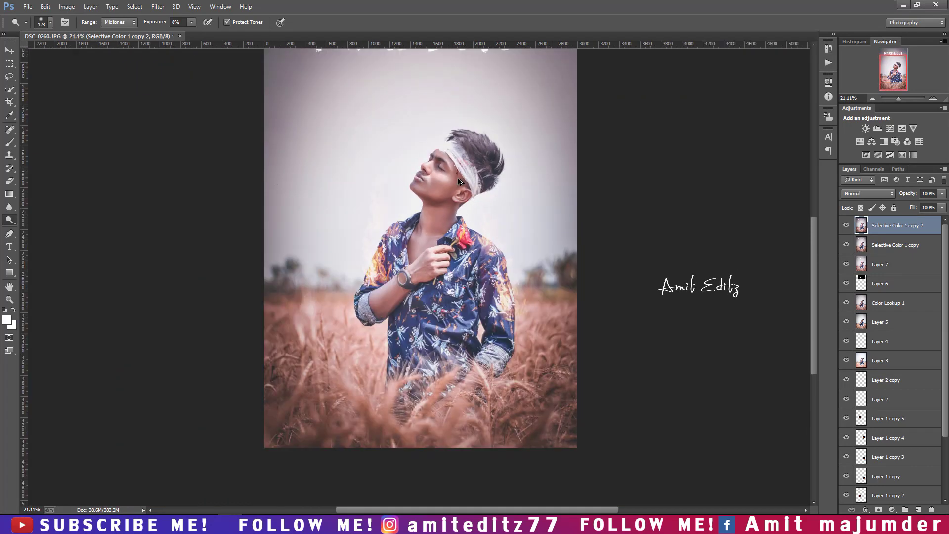
{"action": "scroll", "coordinate": [457, 177], "scroll_direction": "up", "scroll_amount": 3}
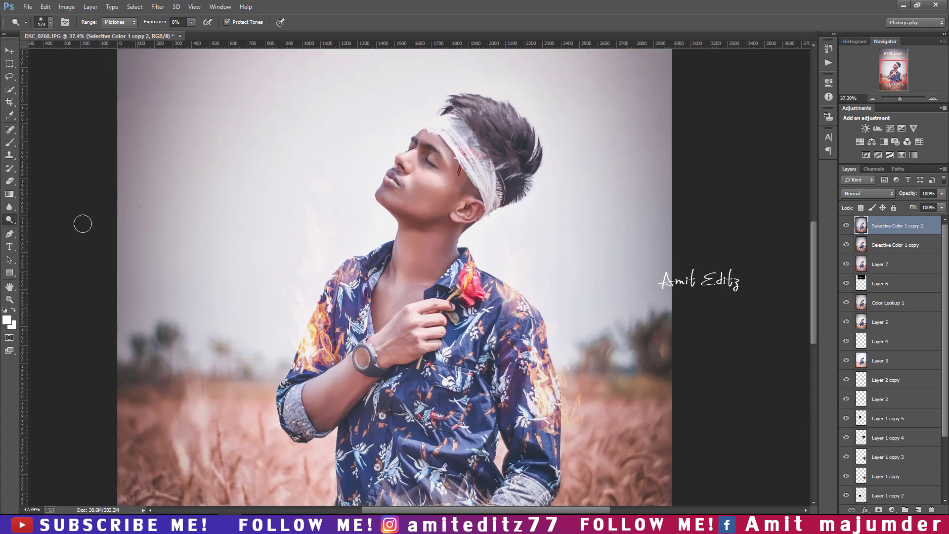
Burn the shadows around the eyes and cheek, resizing the Burn brush for each area
{"action": "right_click", "coordinate": [10, 224]}
{"action": "left_click", "coordinate": [37, 230]}
{"action": "scroll", "coordinate": [635, 233], "scroll_direction": "up", "scroll_amount": 3}
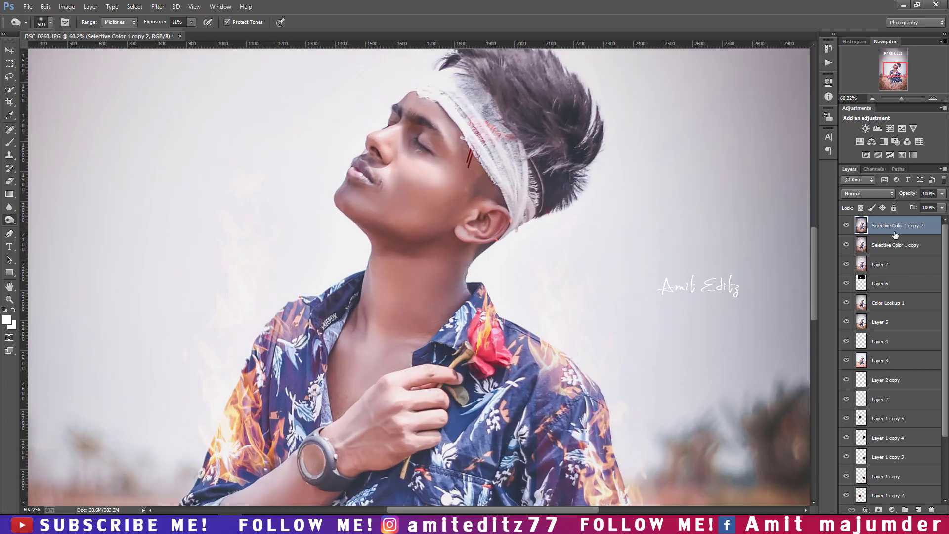
{"action": "left_click_drag", "start_coordinate": [436, 196], "coordinate": [330, 200]}
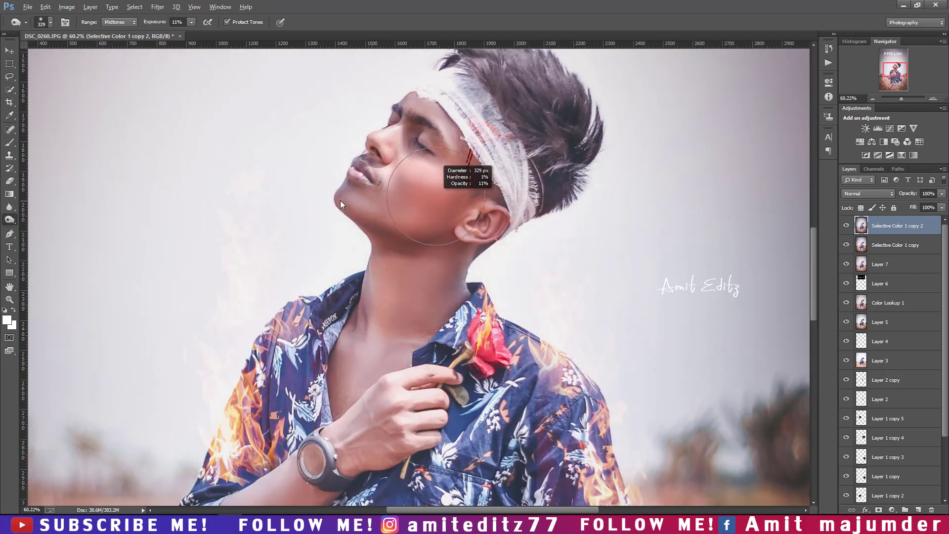
{"action": "scroll", "coordinate": [365, 213], "scroll_direction": "up", "scroll_amount": 4}
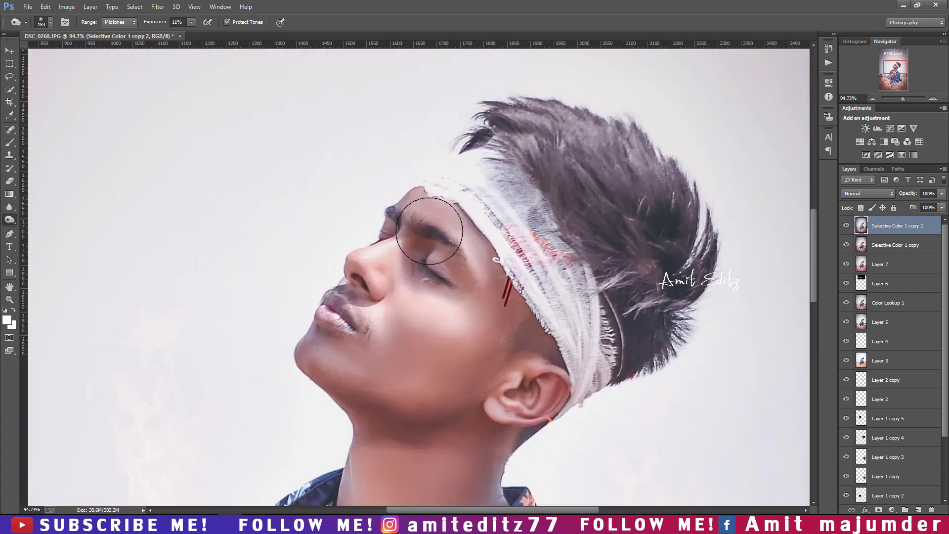
{"action": "left_click_drag", "start_coordinate": [404, 232], "coordinate": [397, 246]}
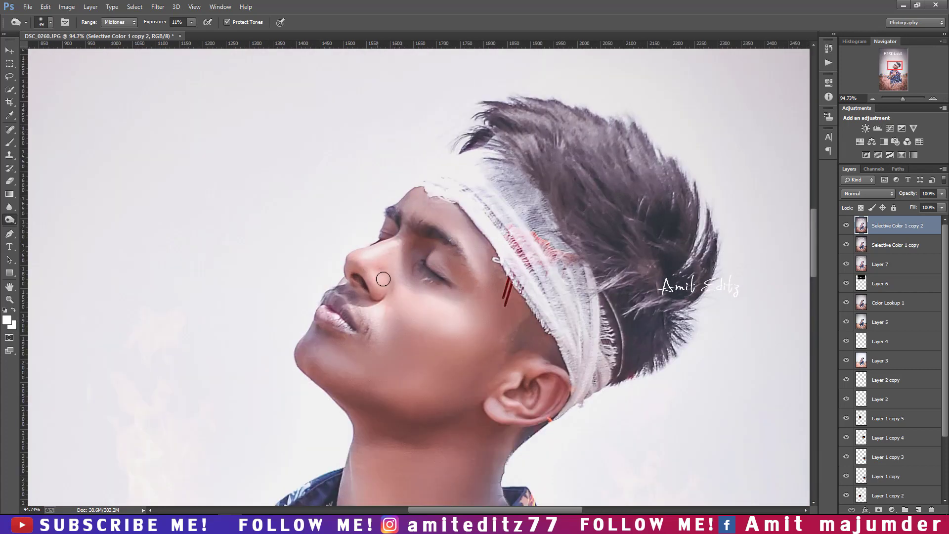
{"action": "left_click_drag", "start_coordinate": [475, 339], "coordinate": [452, 358]}
{"action": "scroll", "coordinate": [470, 300], "scroll_direction": "down", "scroll_amount": 6, "text": "alt"}
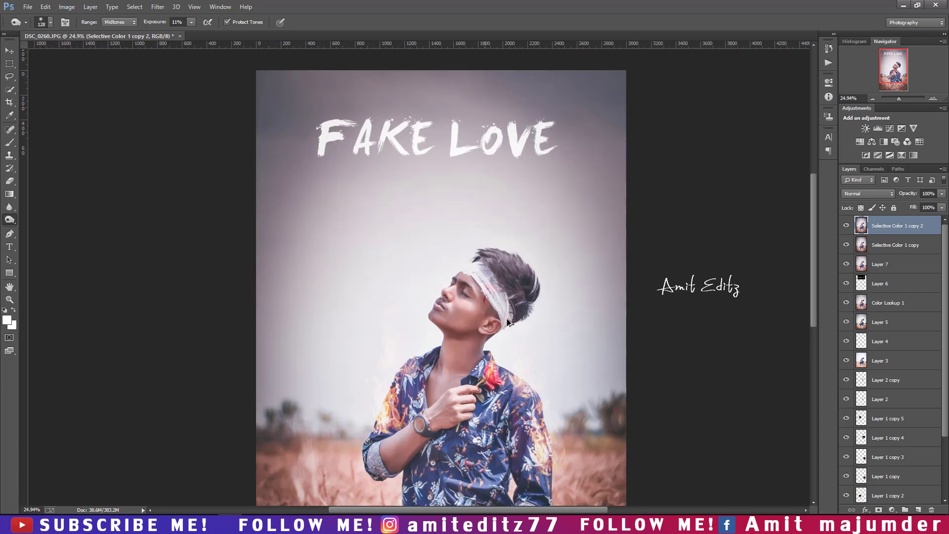
{"action": "scroll", "coordinate": [506, 318], "scroll_direction": "up", "scroll_amount": 3, "text": "alt"}
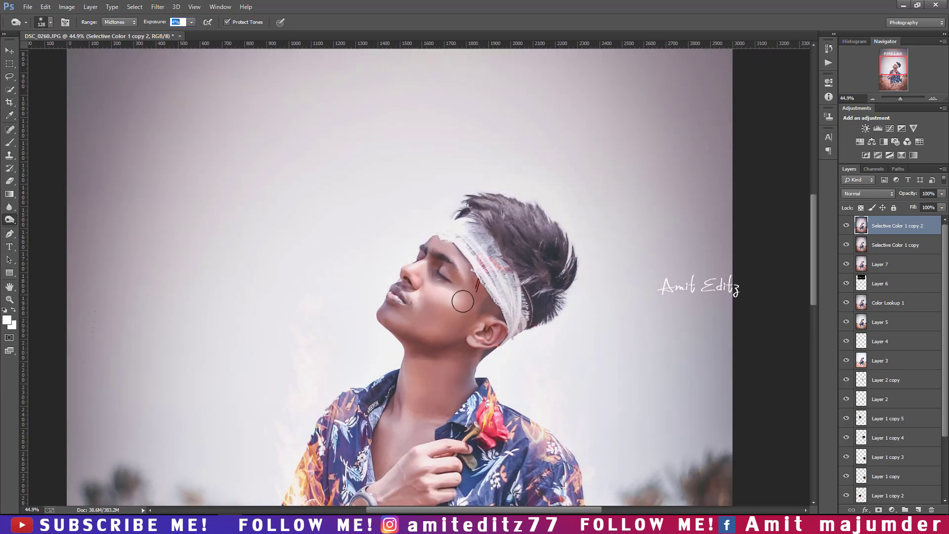
{"action": "left_click_drag", "start_coordinate": [463, 301], "coordinate": [445, 301]}
{"action": "scroll", "coordinate": [409, 324], "scroll_direction": "down", "scroll_amount": 3, "text": "alt"}
{"action": "scroll", "coordinate": [339, 323], "scroll_direction": "down", "scroll_amount": 3, "text": "alt"}
{"action": "scroll", "coordinate": [344, 321], "scroll_direction": "up", "scroll_amount": 2, "text": "alt"}
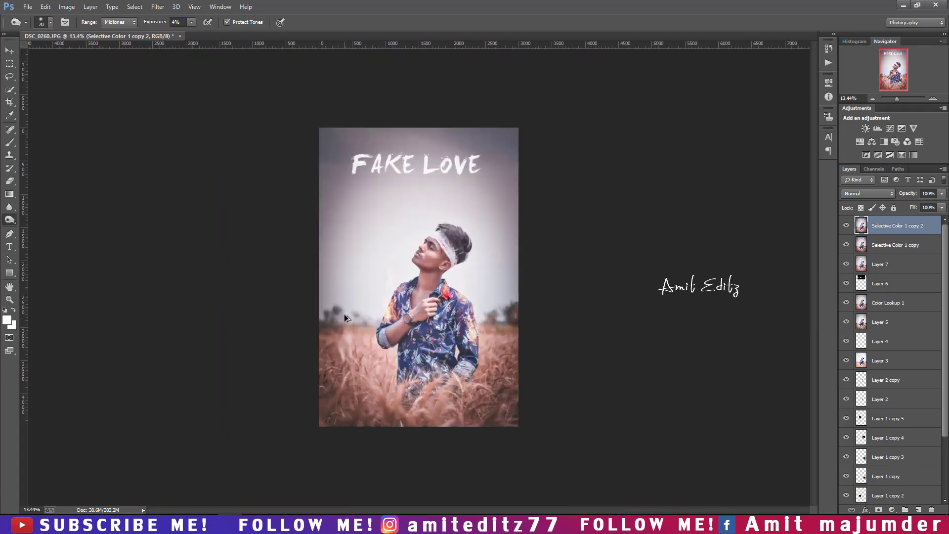
{"action": "scroll", "coordinate": [345, 319], "scroll_direction": "up", "scroll_amount": 2, "text": "alt"}
Toggle the top layer's visibility to compare the edit before and after
{"action": "left_click", "coordinate": [843, 225]}
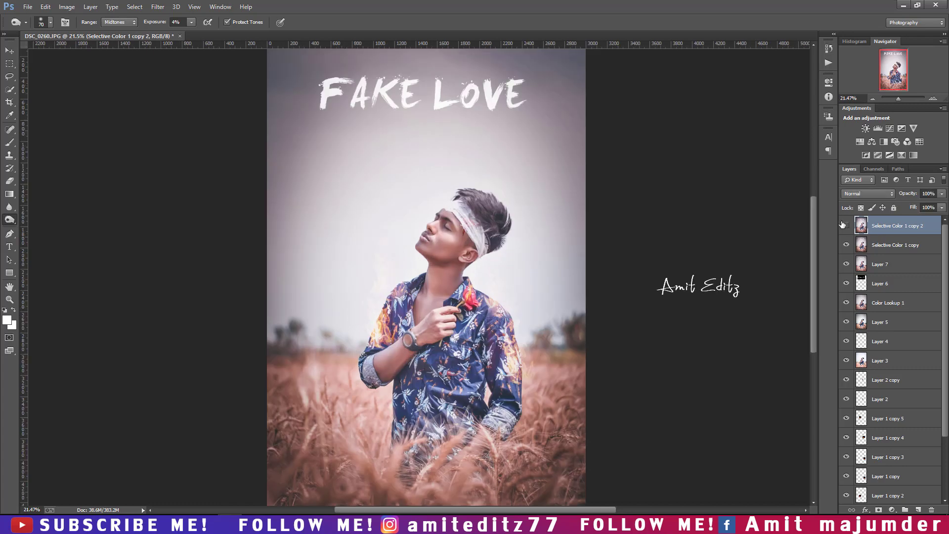
{"action": "left_click", "coordinate": [843, 225]}
{"action": "left_click", "coordinate": [844, 224]}
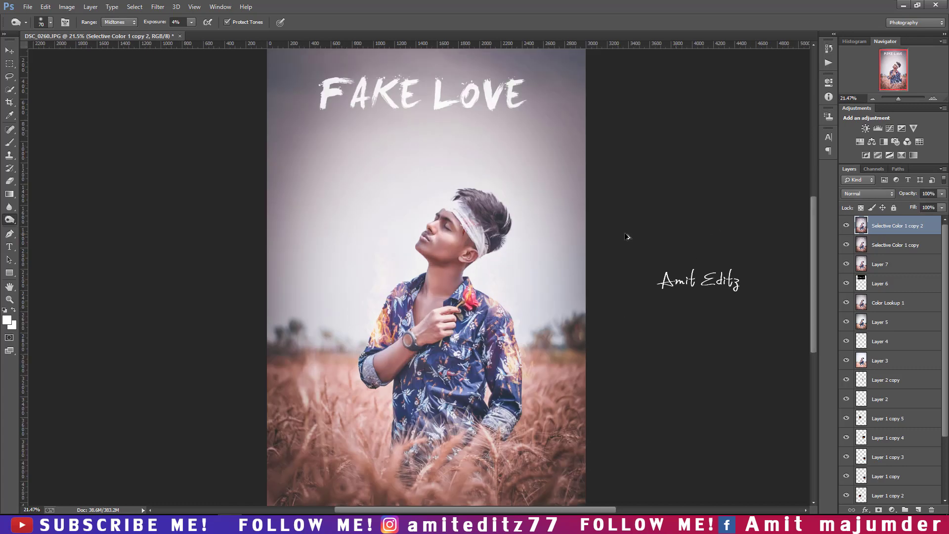
{"action": "scroll", "coordinate": [627, 238], "scroll_direction": "up", "scroll_amount": 1}
{"action": "scroll", "coordinate": [523, 233], "scroll_direction": "down", "scroll_amount": 5, "text": "alt"}
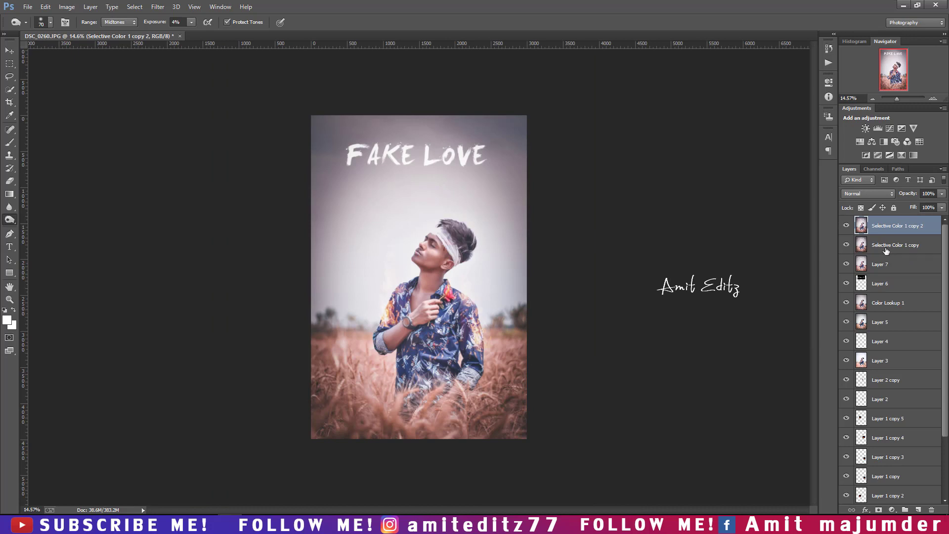
Merge the layers from the top down through Layer 5, then Merge Visible the rest
{"action": "mouse_move", "coordinate": [886, 251]}
{"action": "left_mouse_down"}
{"action": "mouse_move", "coordinate": [895, 365]}
{"action": "mouse_move", "coordinate": [885, 476]}
{"action": "left_mouse_up"}
{"action": "right_click", "coordinate": [886, 476]}
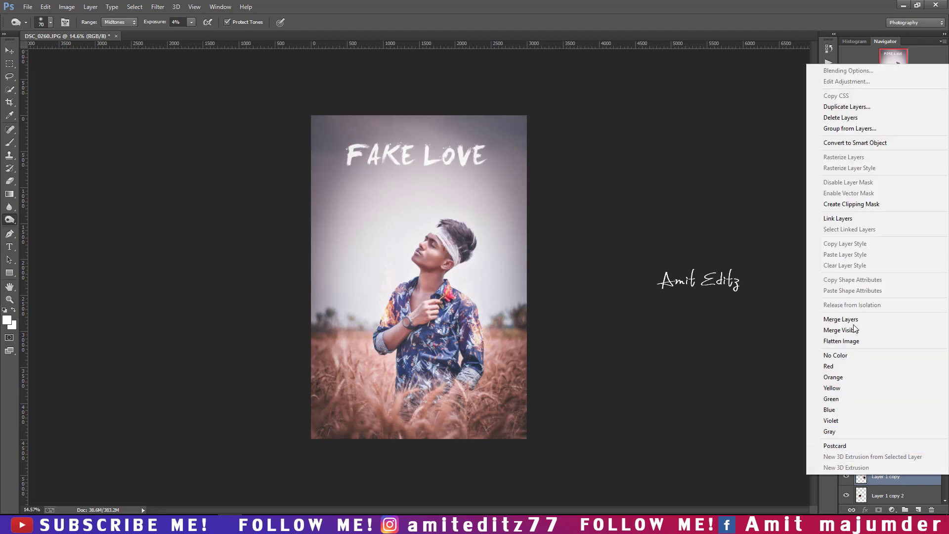
{"action": "left_click", "coordinate": [849, 320]}
{"action": "left_click_drag", "start_coordinate": [897, 254], "coordinate": [883, 299]}
{"action": "right_click", "coordinate": [883, 298]}
{"action": "left_click", "coordinate": [812, 370]}
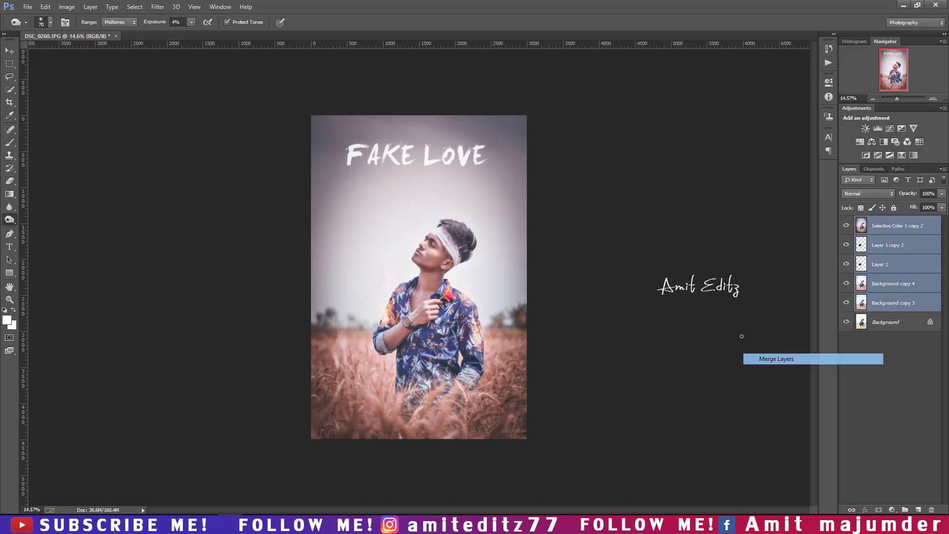
Toggle the merged Selective Color 1 copy 2 layer to compare against the original Background
{"action": "left_click", "coordinate": [846, 226]}
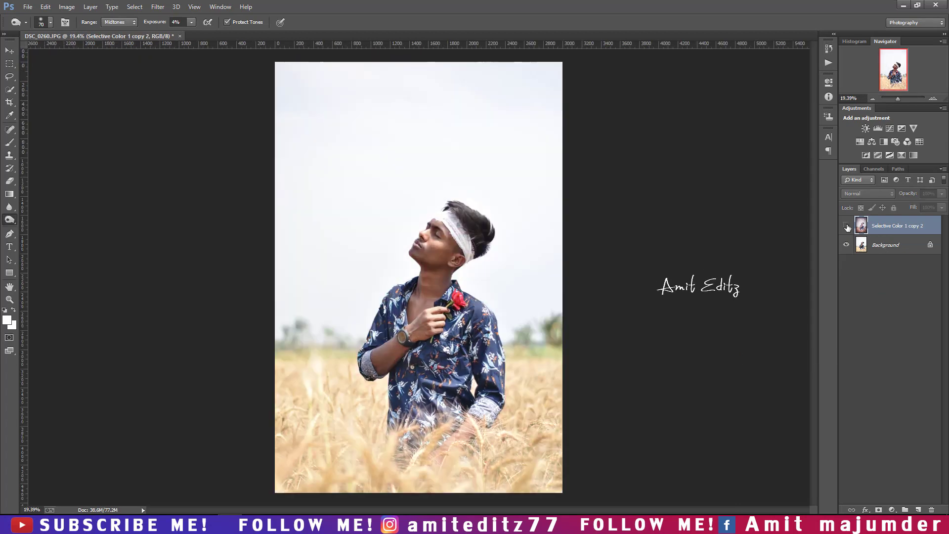
{"action": "left_click", "coordinate": [846, 226]}
{"action": "left_click", "coordinate": [846, 227]}
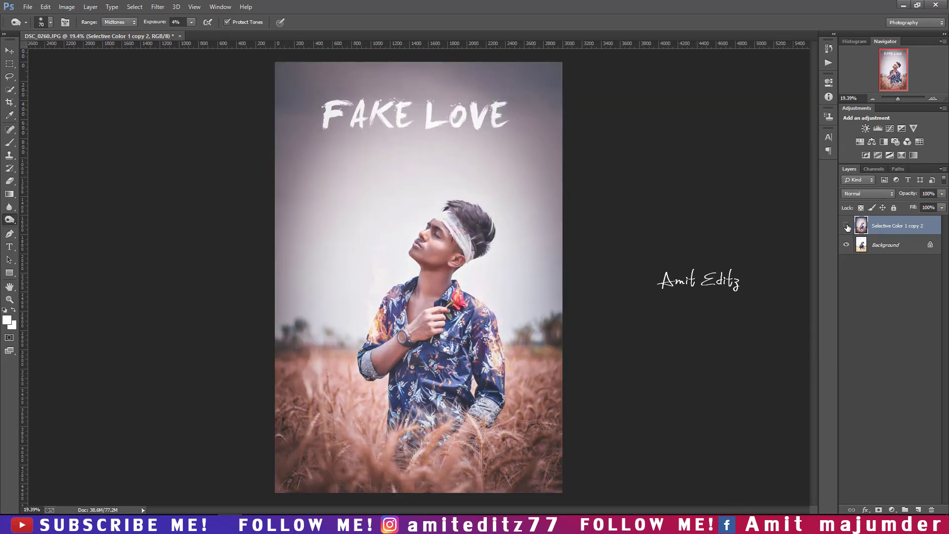
{"action": "left_click", "coordinate": [846, 226]}
{"action": "left_click", "coordinate": [846, 226]}
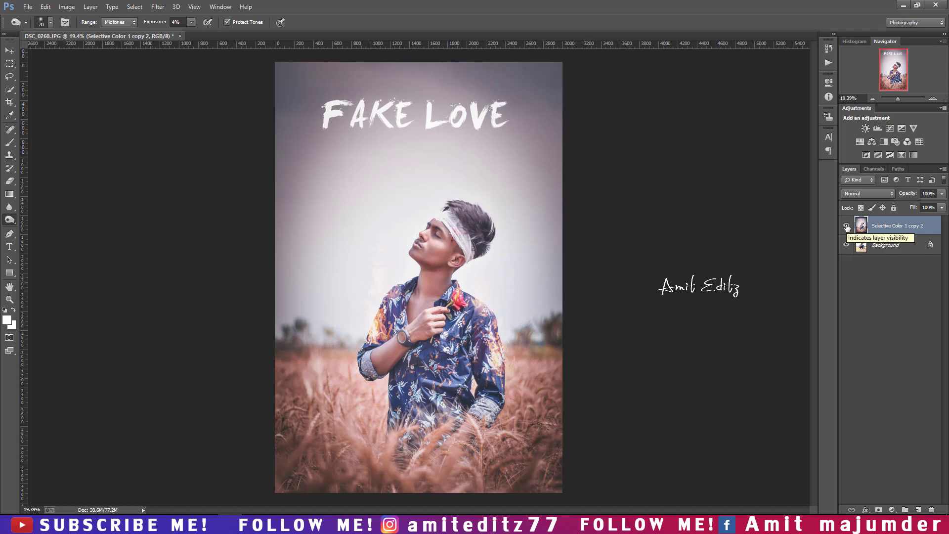
{"action": "scroll", "coordinate": [479, 266], "scroll_direction": "up", "scroll_amount": 1}
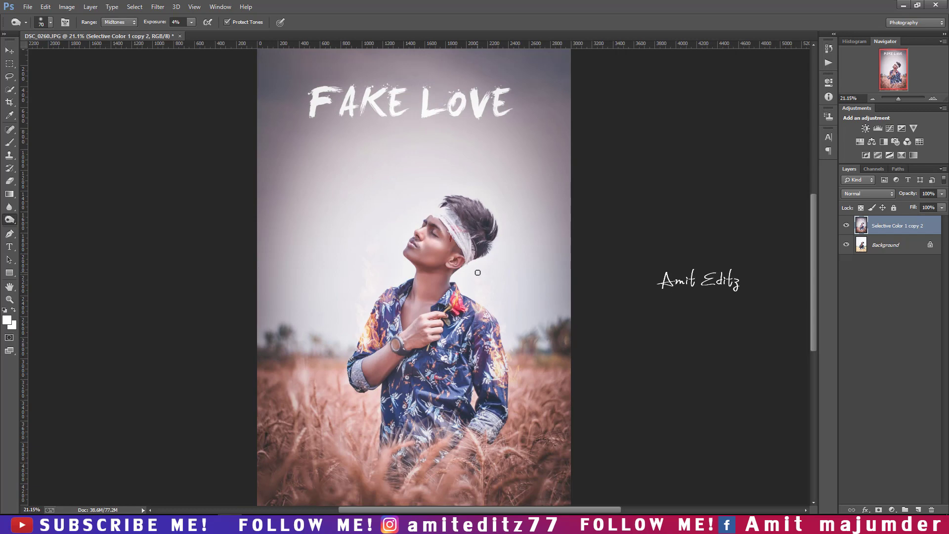
{"action": "left_click", "coordinate": [847, 226]}
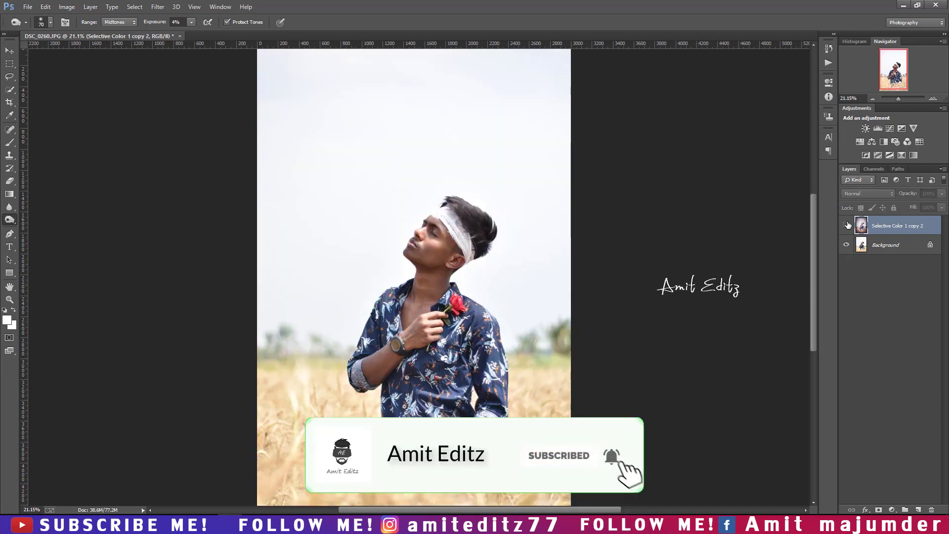
{"action": "left_click", "coordinate": [848, 225]}
{"action": "left_click", "coordinate": [847, 225]}
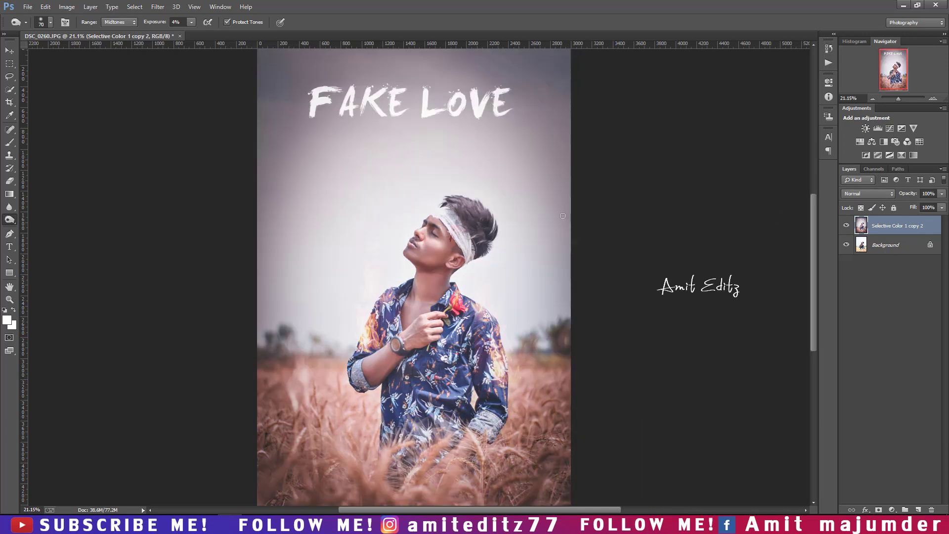
Stamp the white watermark logo brush beside the man's shoulder on the left
{"action": "left_click", "coordinate": [10, 142]}
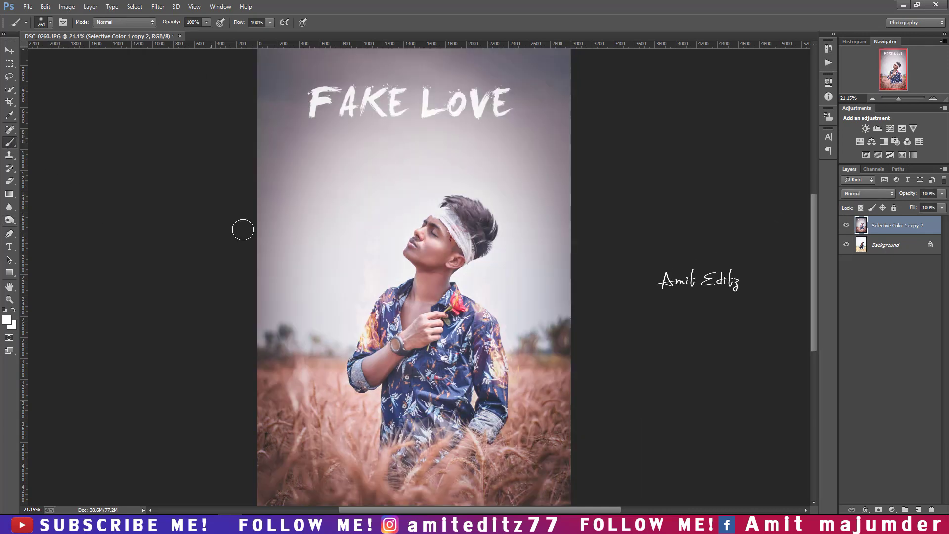
{"action": "right_click", "coordinate": [426, 228]}
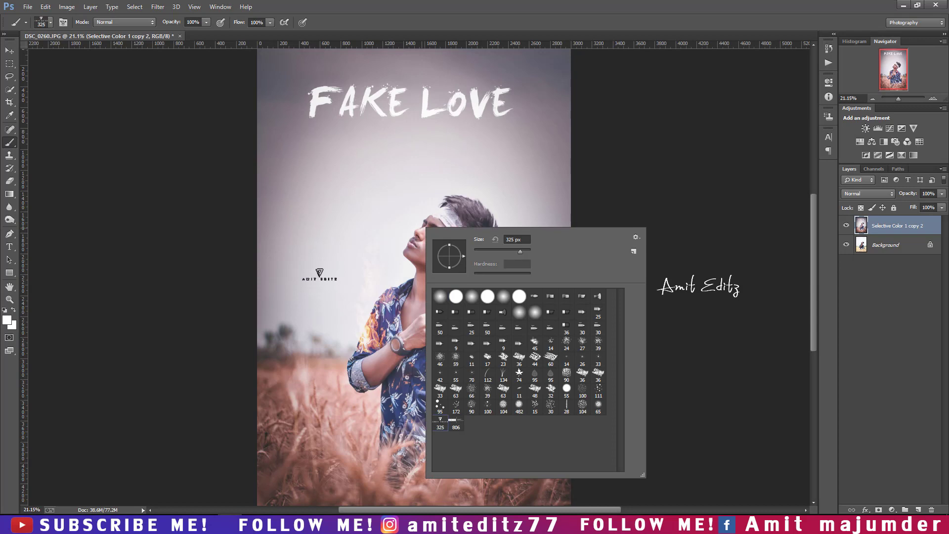
{"action": "left_click", "coordinate": [319, 275]}
{"action": "scroll", "coordinate": [435, 339], "scroll_direction": "down", "scroll_amount": 2}
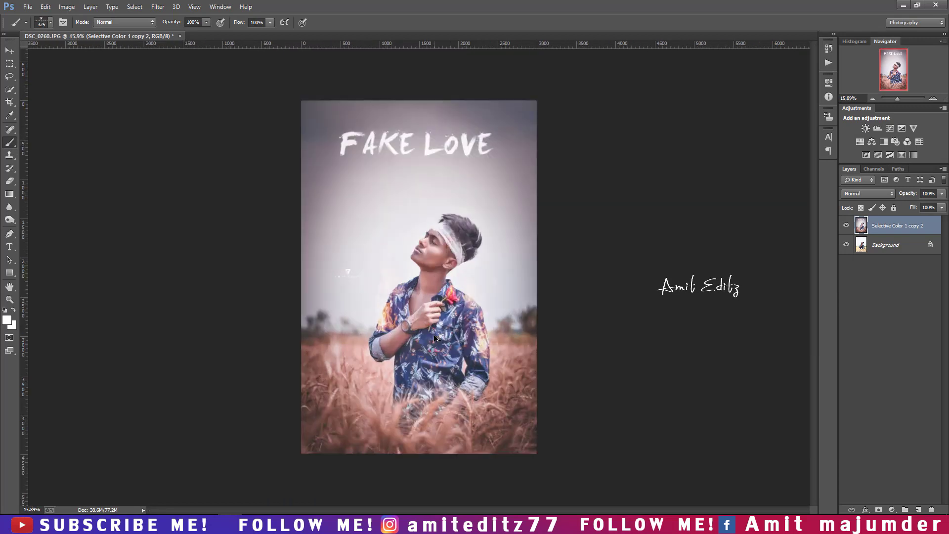
{"action": "right_click", "coordinate": [366, 215]}
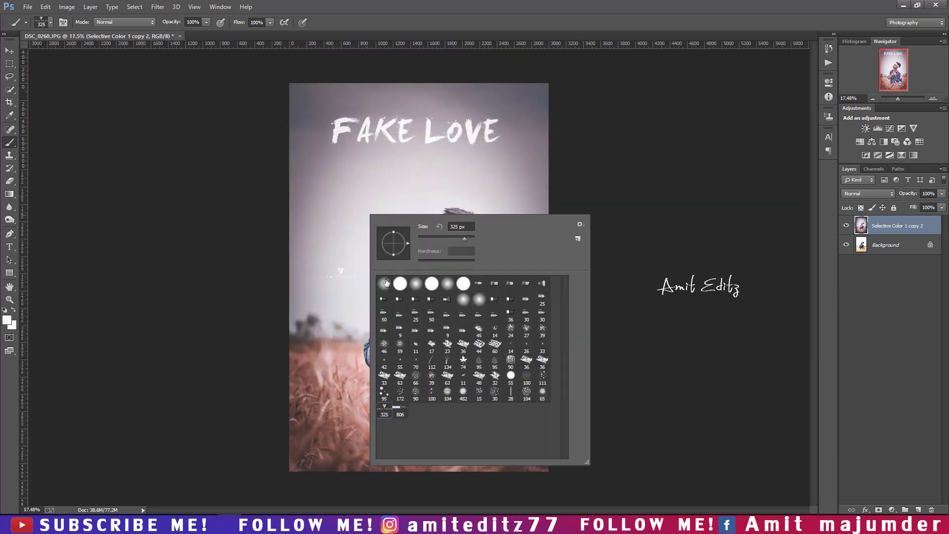
Hide and reshow the edited layer to compare the finished poster with the original photo
{"action": "left_click", "coordinate": [846, 226]}
{"action": "left_click", "coordinate": [846, 226]}
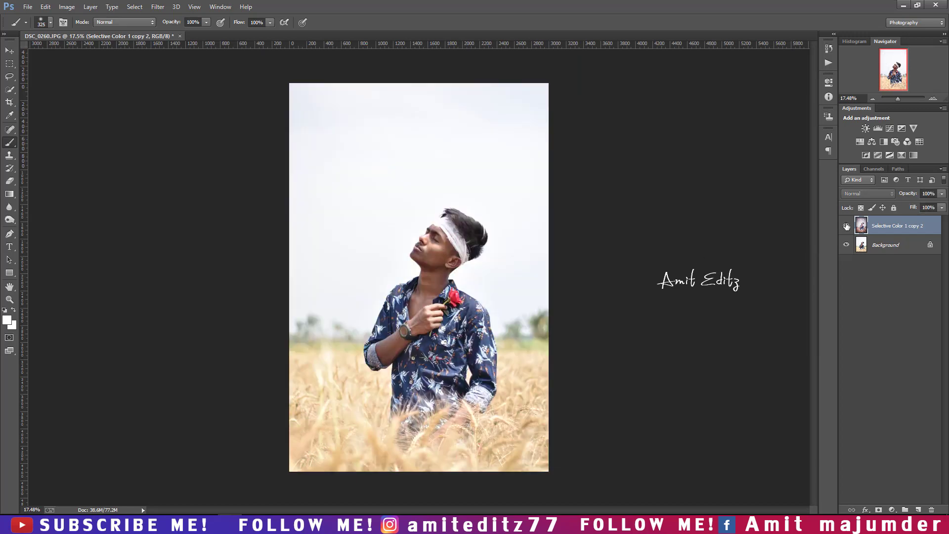
{"action": "left_click", "coordinate": [847, 226]}
{"action": "left_click", "coordinate": [846, 226]}
{"action": "scroll", "coordinate": [582, 233], "scroll_direction": "up", "scroll_amount": 1}
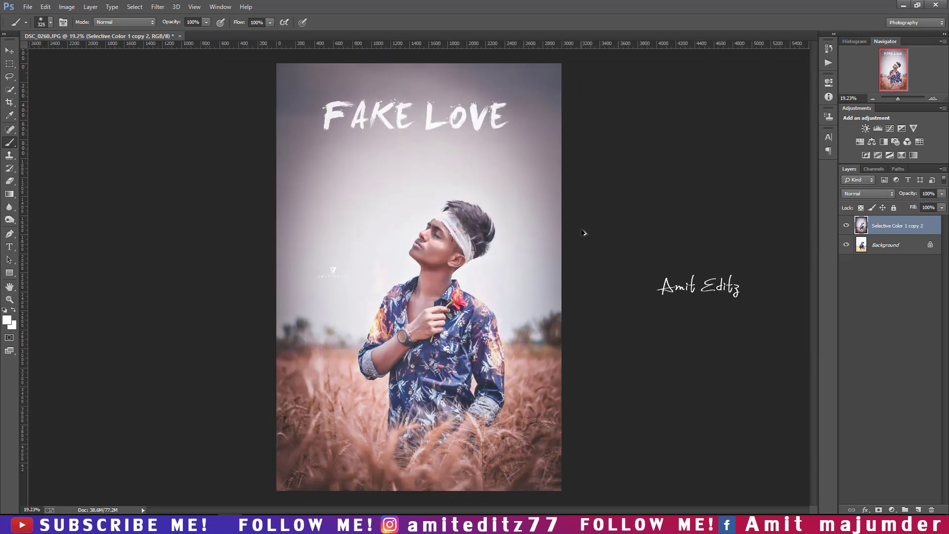
{"action": "scroll", "coordinate": [582, 232], "scroll_direction": "up", "scroll_amount": 2}
{"action": "scroll", "coordinate": [412, 231], "scroll_direction": "up", "scroll_amount": 5}
{"action": "scroll", "coordinate": [413, 230], "scroll_direction": "down", "scroll_amount": 2}
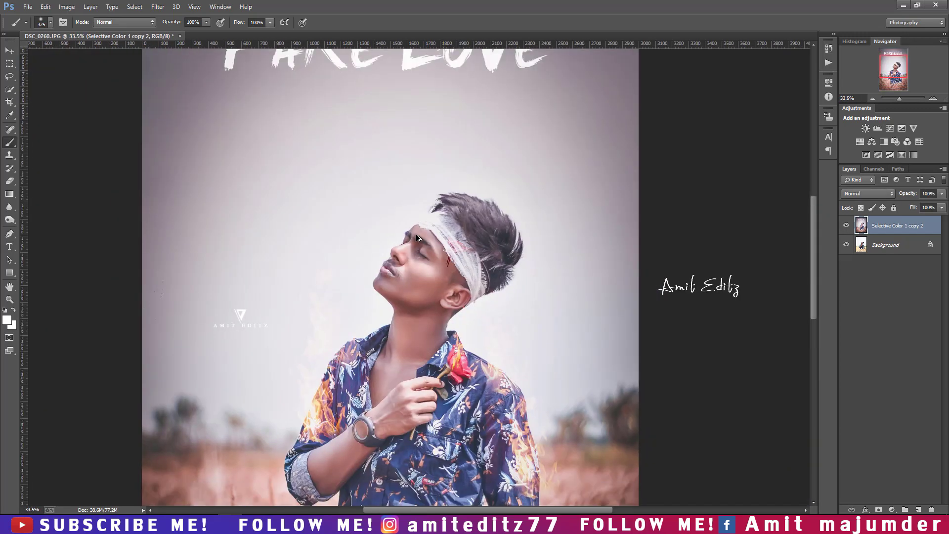
{"action": "scroll", "coordinate": [416, 235], "scroll_direction": "down", "scroll_amount": 5}
{"action": "scroll", "coordinate": [422, 241], "scroll_direction": "down", "scroll_amount": 1}
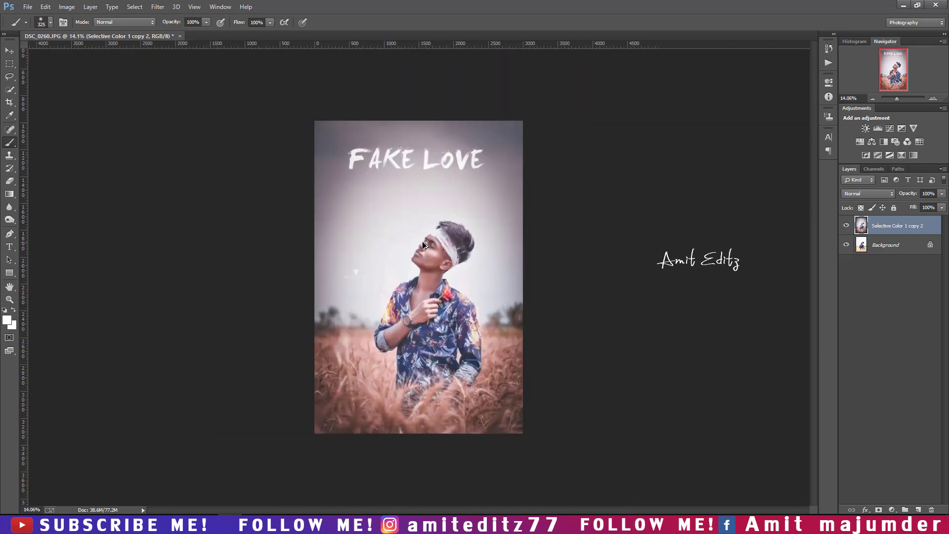
{"action": "left_click", "coordinate": [846, 226]}
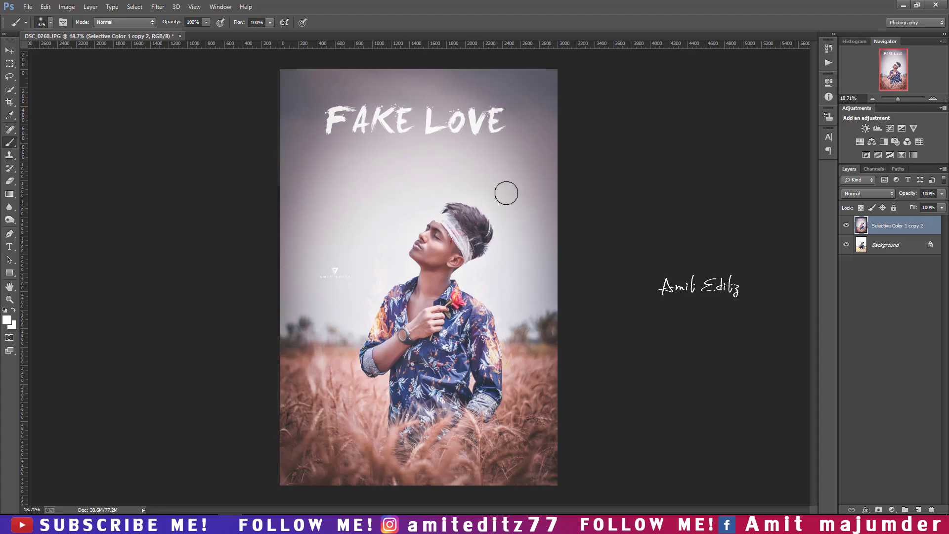
{"action": "key", "text": "v"}
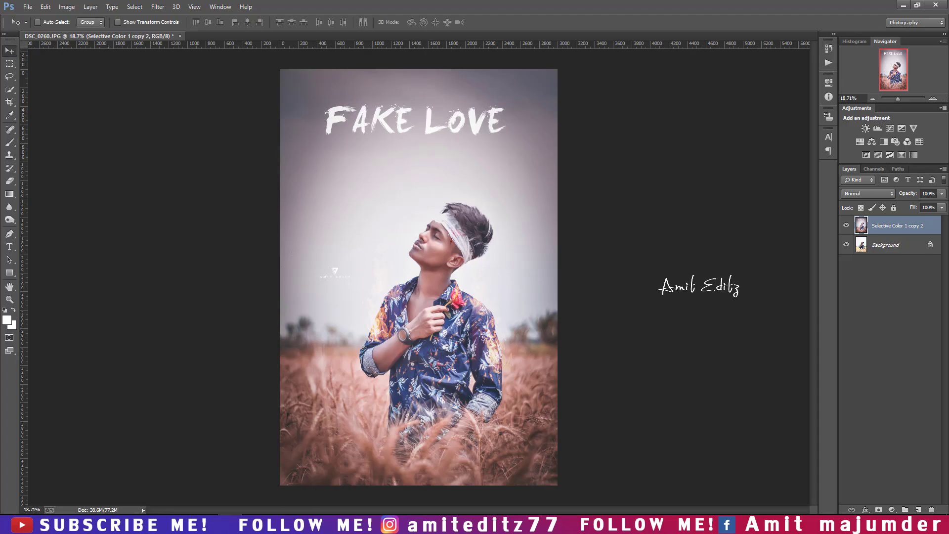